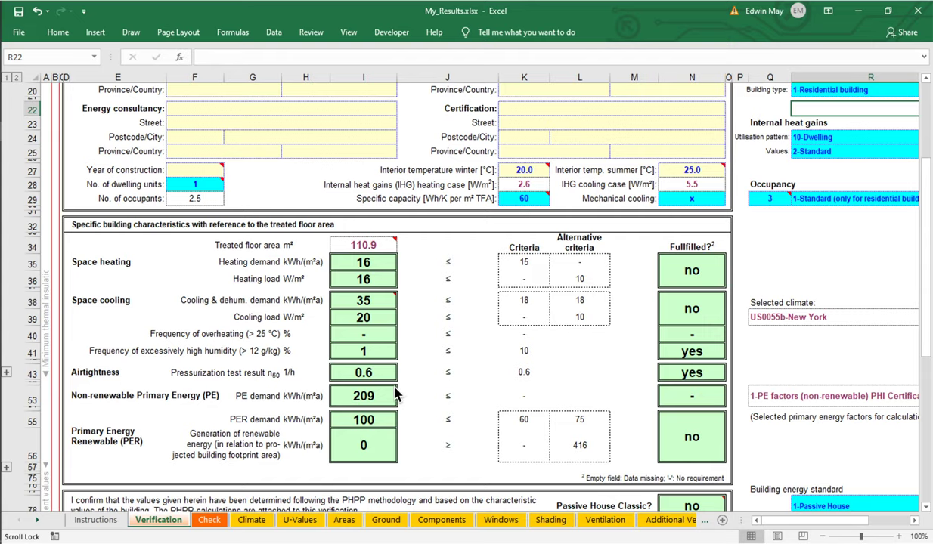
Review the space heating and space cooling demands and loads against their criteria on the Verification worksheet.
{"action": "left_click", "coordinate": [477, 318]}
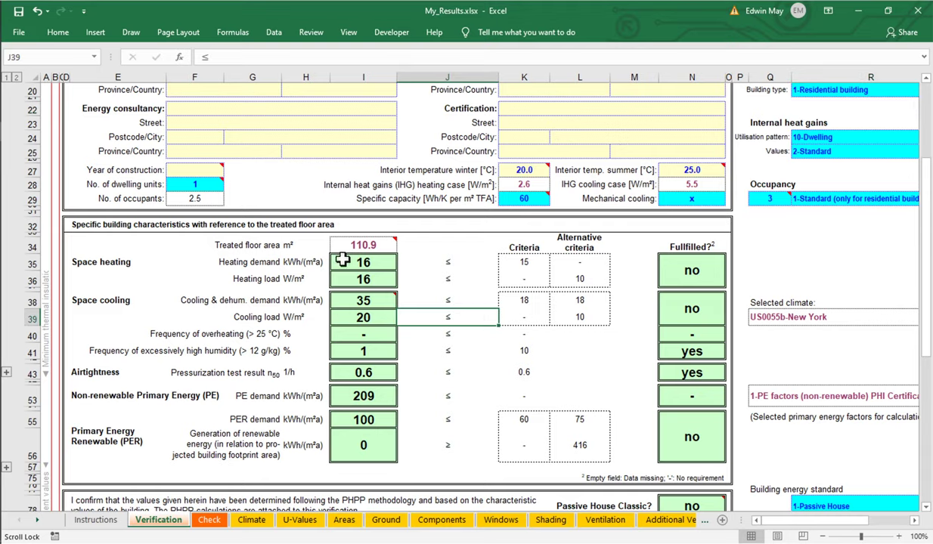
{"action": "left_click_drag", "start_coordinate": [372, 258], "coordinate": [193, 272]}
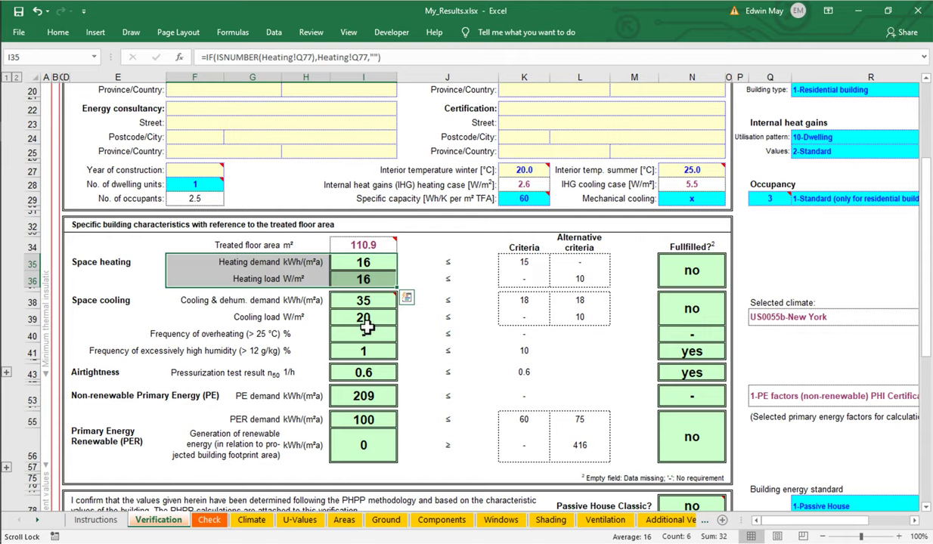
{"action": "left_click", "coordinate": [521, 262]}
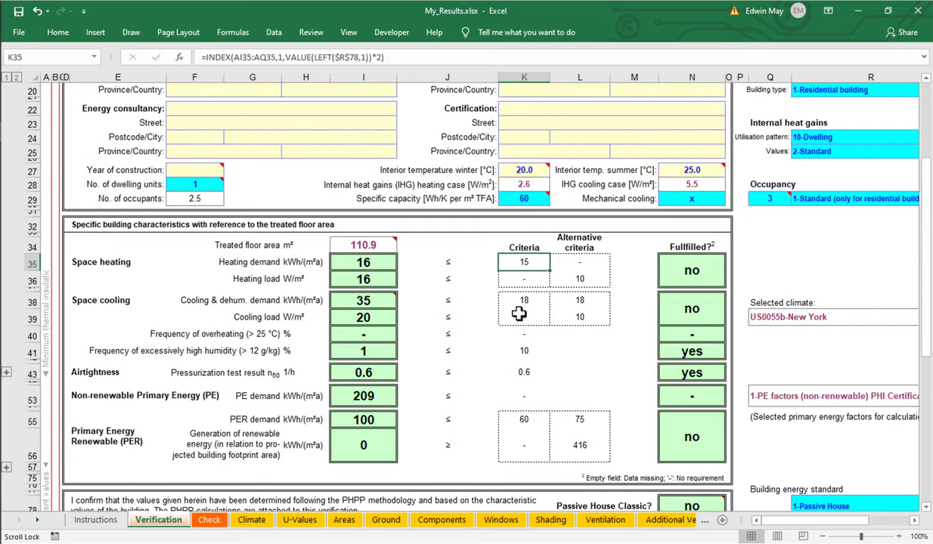
{"action": "left_click_drag", "start_coordinate": [364, 262], "coordinate": [365, 276]}
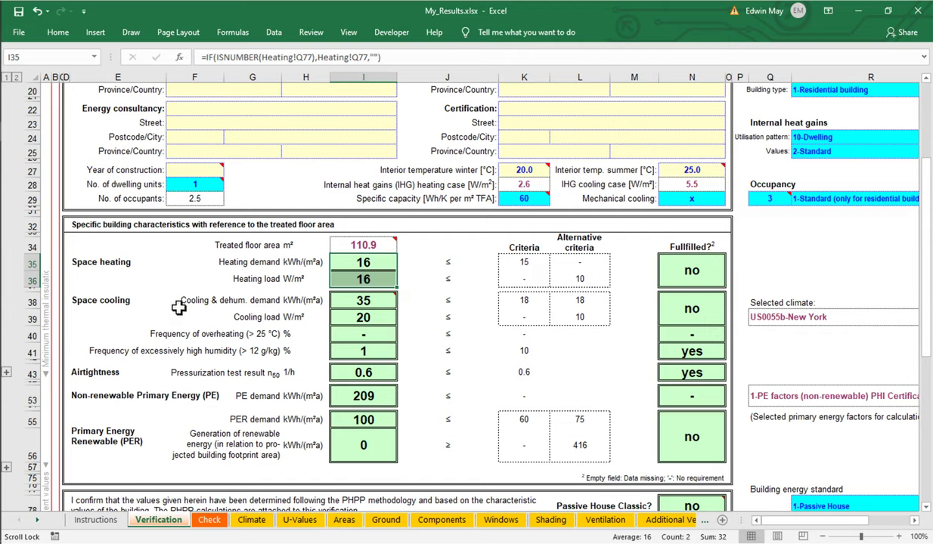
{"action": "mouse_move", "coordinate": [325, 300]}
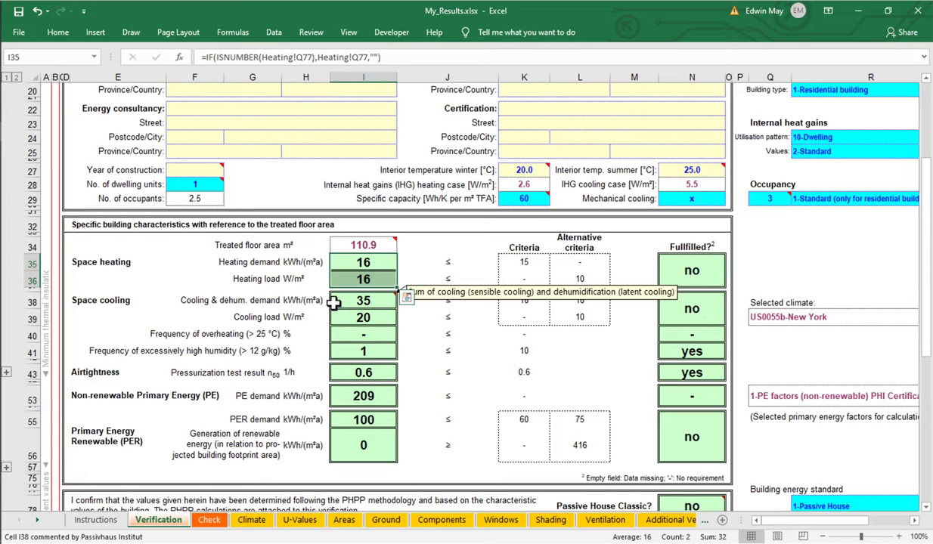
{"action": "left_click", "coordinate": [543, 301]}
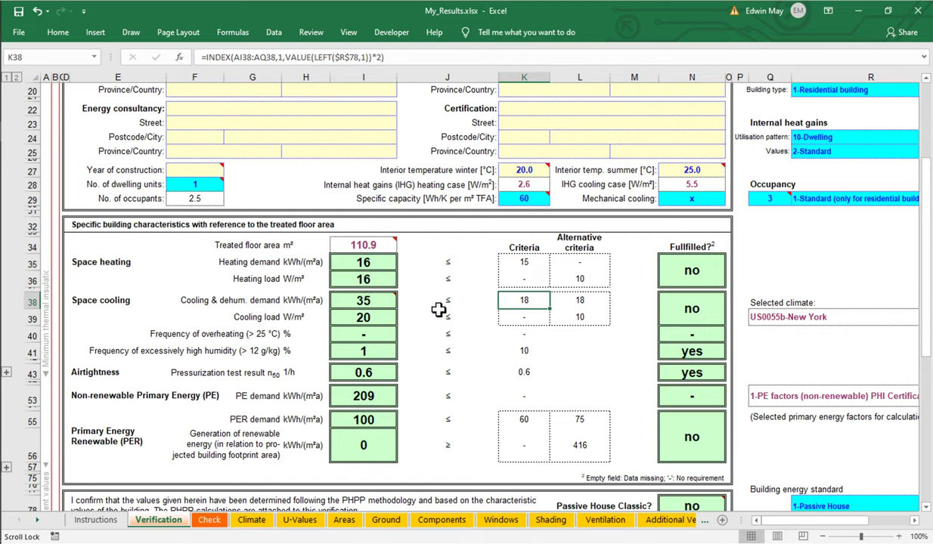
Open the SummVent worksheet and examine the supply-air air change rate in the summer basic ventilation section.
{"action": "left_click", "coordinate": [37, 520]}
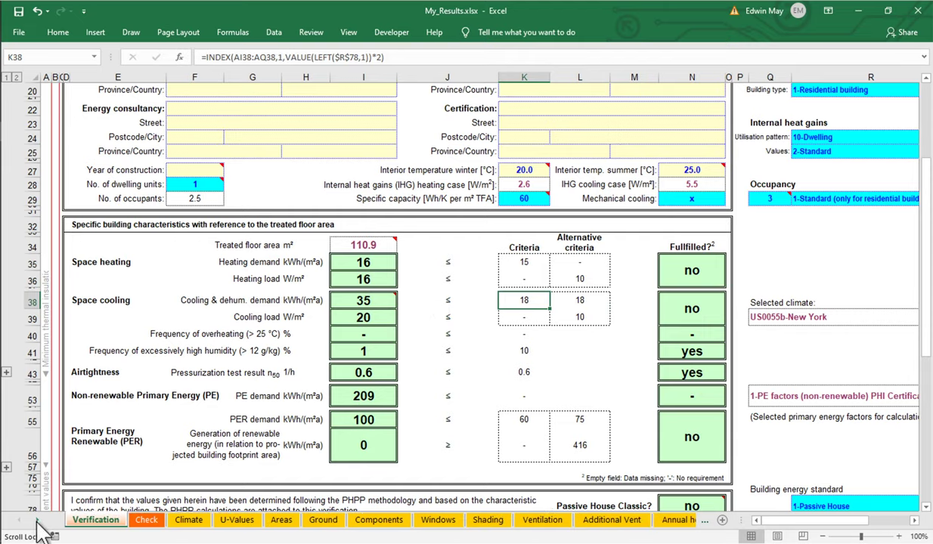
{"action": "left_click", "coordinate": [37, 520]}
{"action": "left_click", "coordinate": [37, 520]}
{"action": "left_click", "coordinate": [37, 520]}
{"action": "left_click", "coordinate": [37, 520]}
{"action": "left_click", "coordinate": [37, 520]}
{"action": "left_click", "coordinate": [37, 521]}
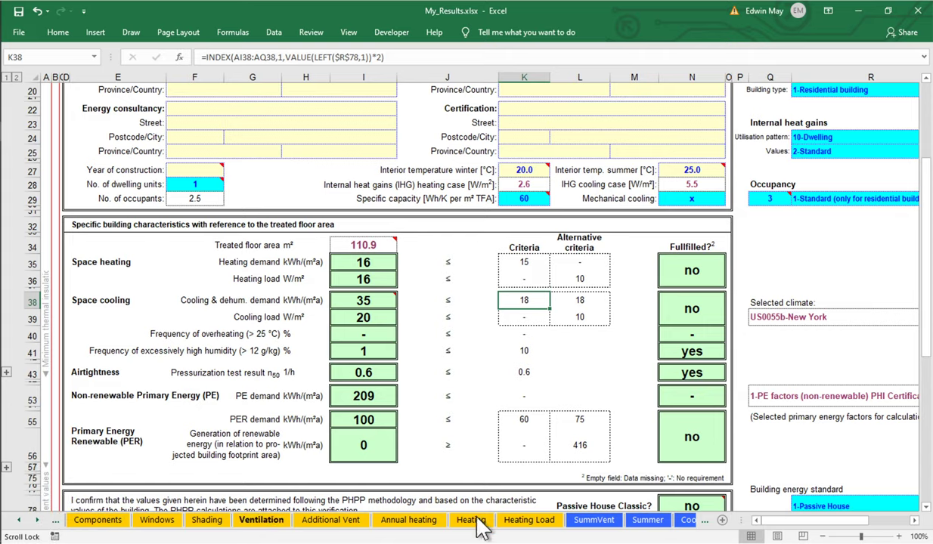
{"action": "left_click", "coordinate": [610, 522]}
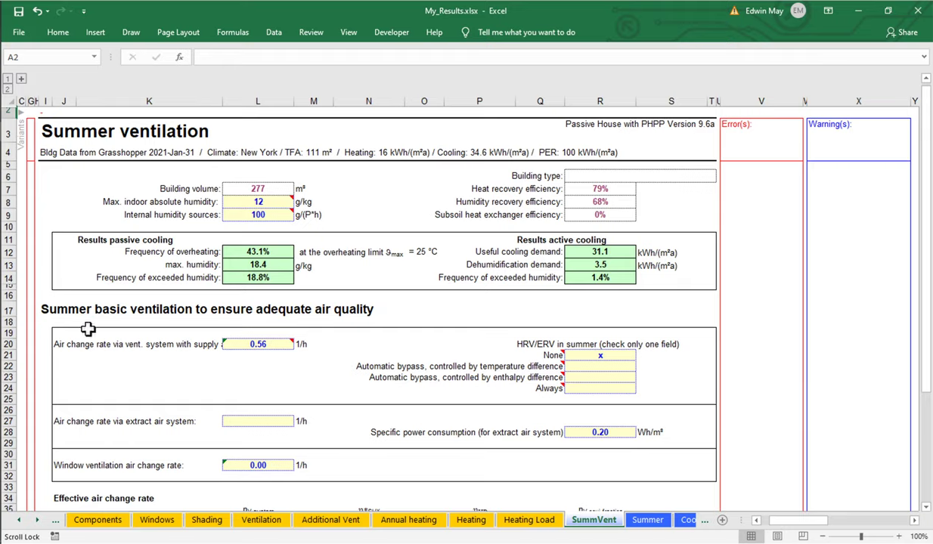
{"action": "left_click_drag", "start_coordinate": [65, 333], "coordinate": [707, 404]}
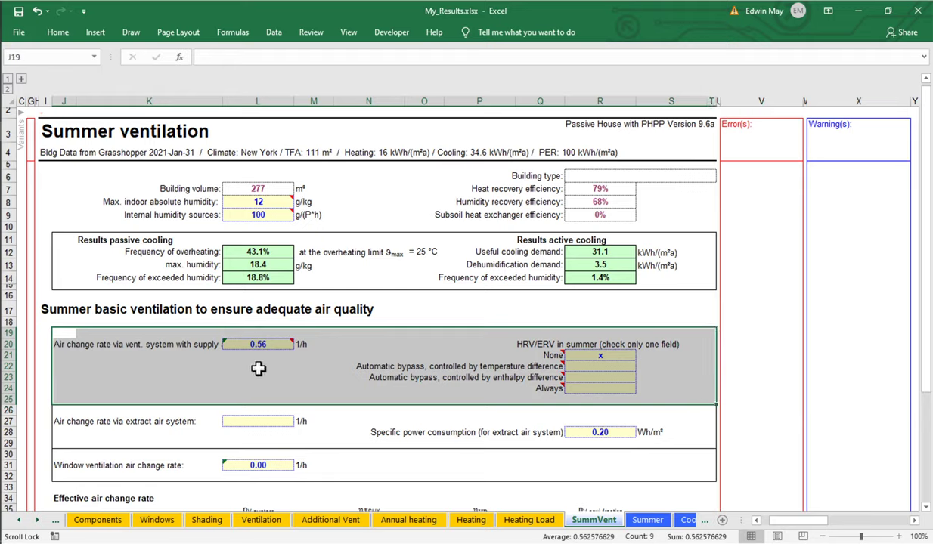
{"action": "left_click", "coordinate": [266, 345]}
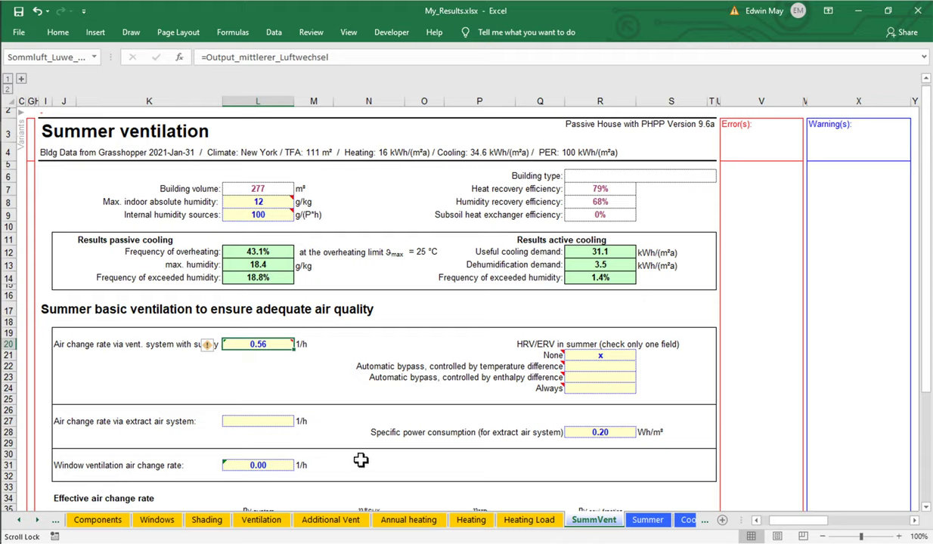
Check the room airflows and overall air change rate on the Additional Vent worksheet, then return to SummVent.
{"action": "left_click", "coordinate": [330, 526]}
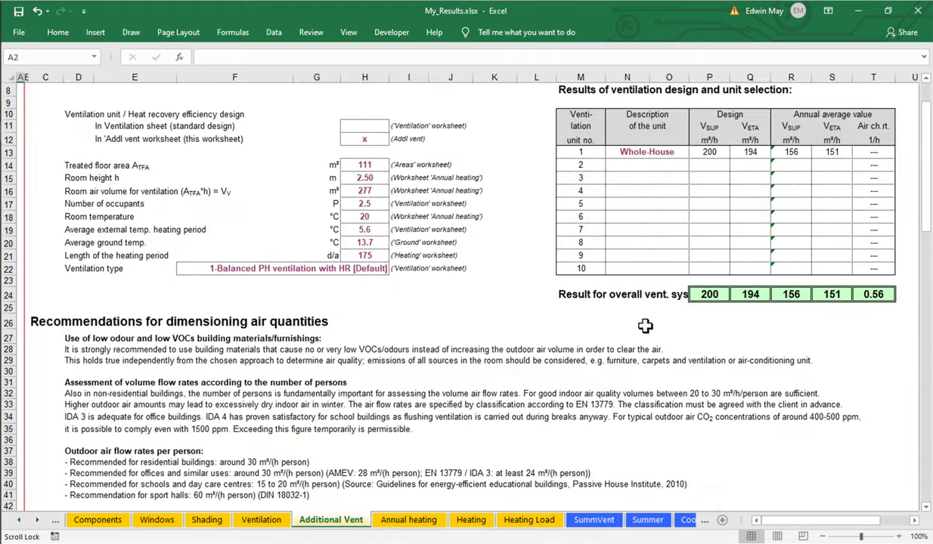
{"action": "scroll", "coordinate": [645, 326], "scroll_direction": "down", "scroll_amount": 11}
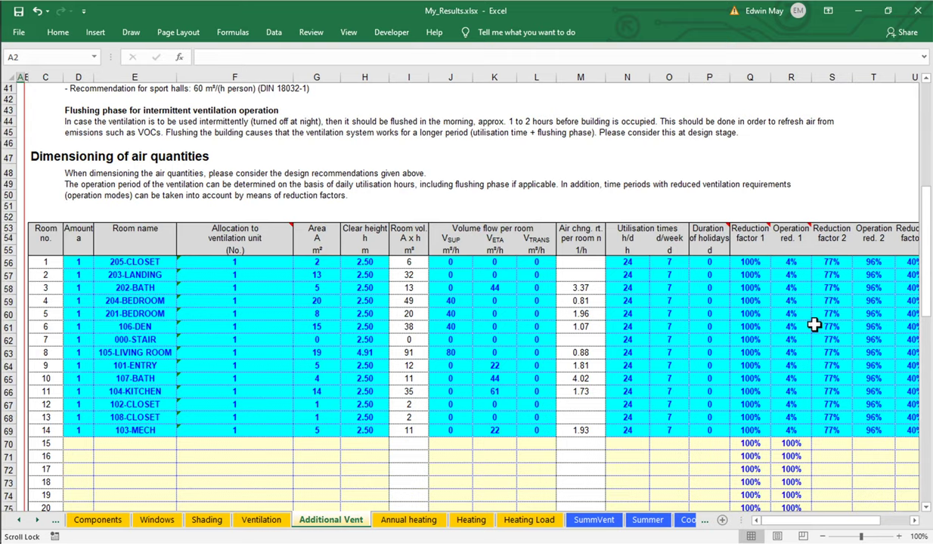
{"action": "scroll", "coordinate": [847, 323], "scroll_direction": "up", "scroll_amount": 10}
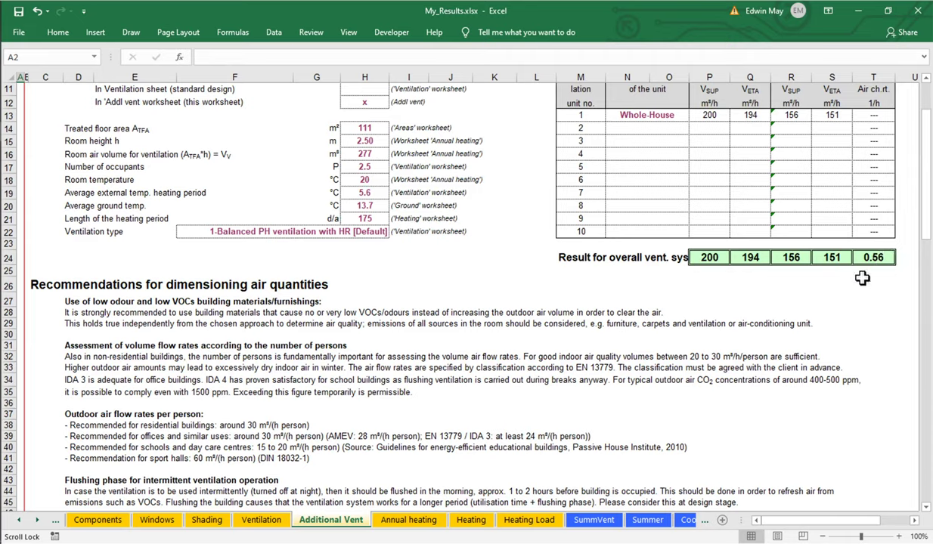
{"action": "left_click", "coordinate": [594, 520]}
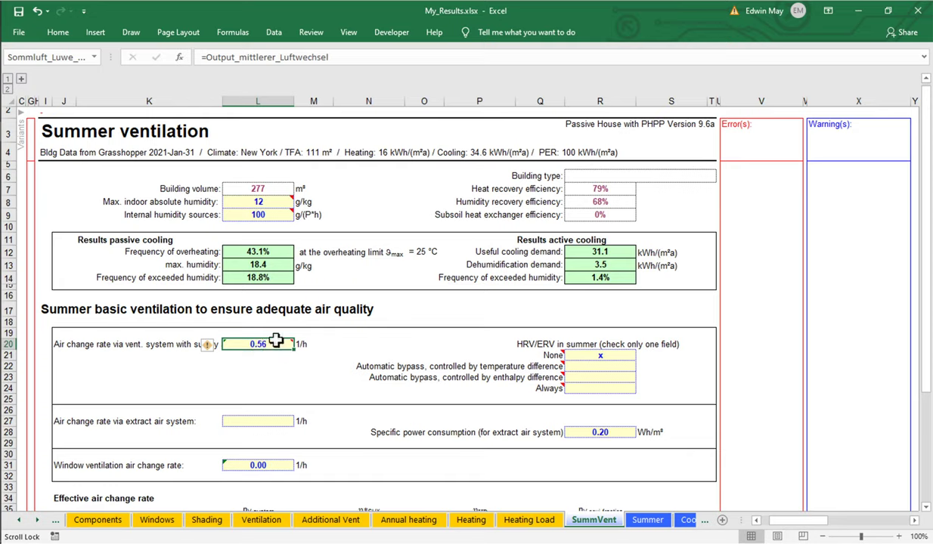
Examine the extract air system and window ventilation air change rate inputs in the summer basic ventilation section.
{"action": "mouse_move", "coordinate": [276, 341]}
{"action": "scroll", "coordinate": [302, 364], "scroll_direction": "down", "scroll_amount": 2}
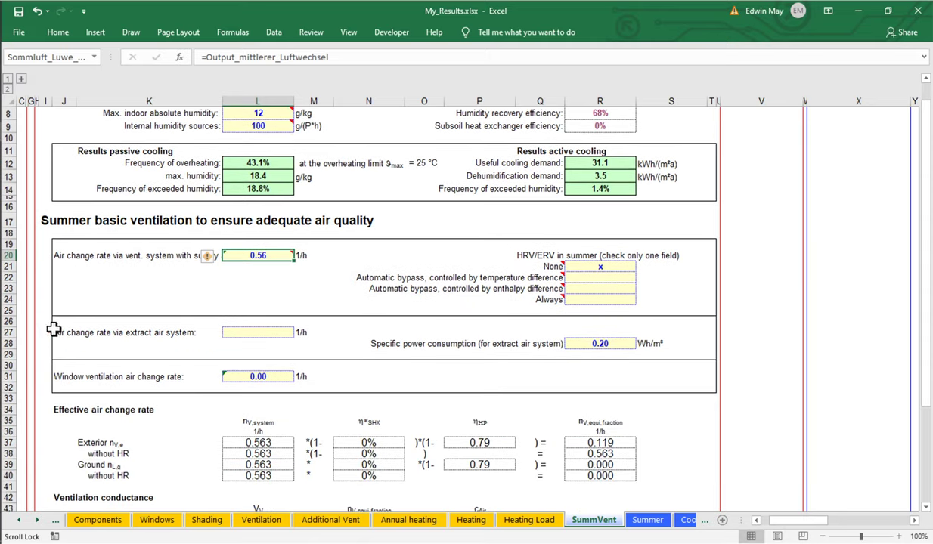
{"action": "left_click_drag", "start_coordinate": [58, 328], "coordinate": [708, 391]}
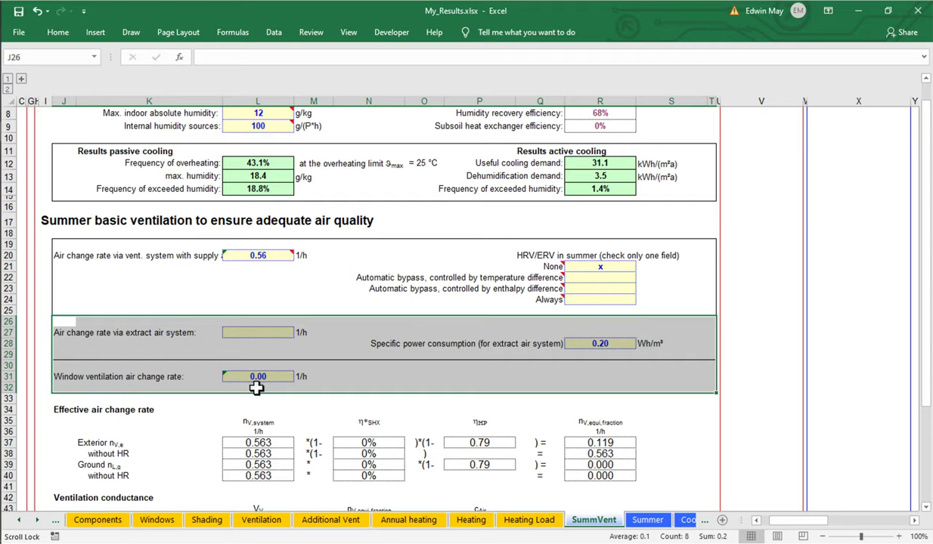
{"action": "scroll", "coordinate": [273, 350], "scroll_direction": "down", "scroll_amount": 1}
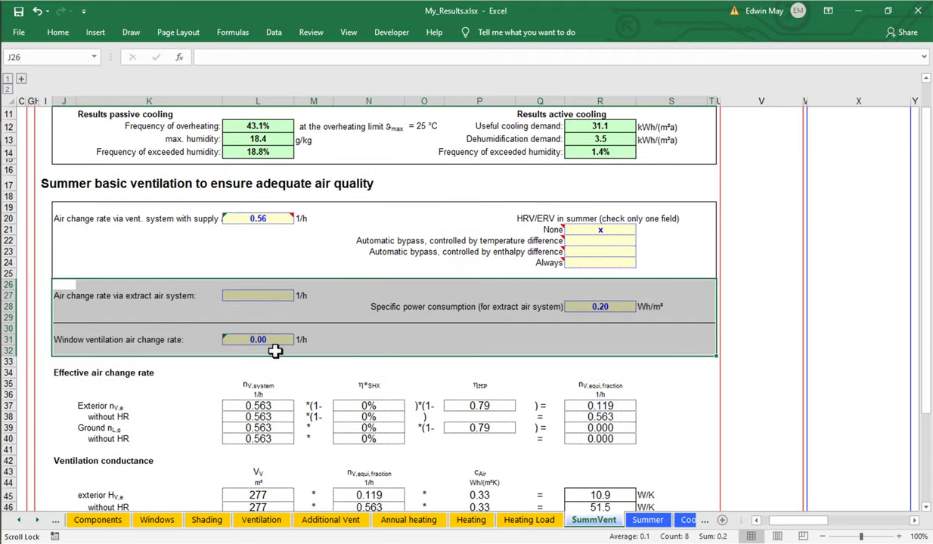
{"action": "left_click_drag", "start_coordinate": [66, 330], "coordinate": [710, 358]}
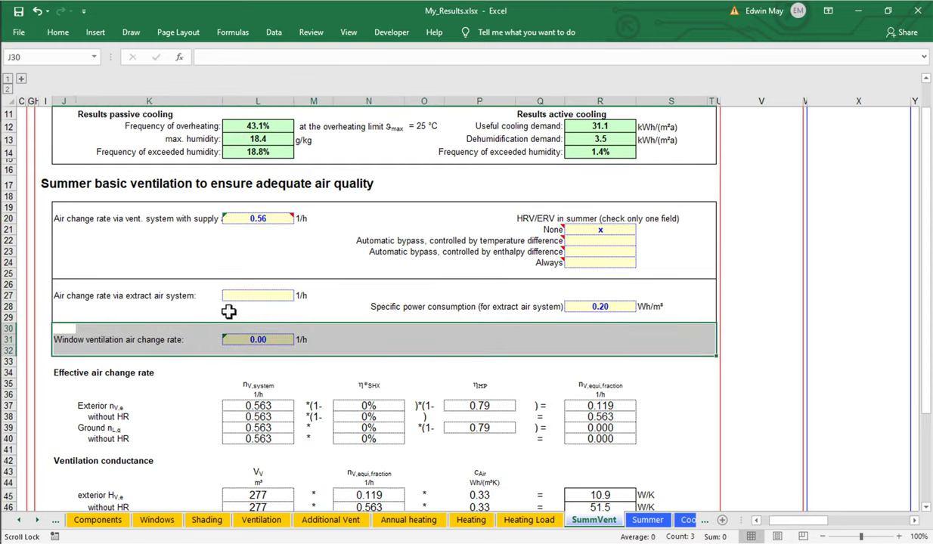
Examine the manual window night ventilation row under additional summer ventilation for cooling.
{"action": "scroll", "coordinate": [217, 355], "scroll_direction": "down", "scroll_amount": 1}
{"action": "scroll", "coordinate": [217, 355], "scroll_direction": "down", "scroll_amount": 8}
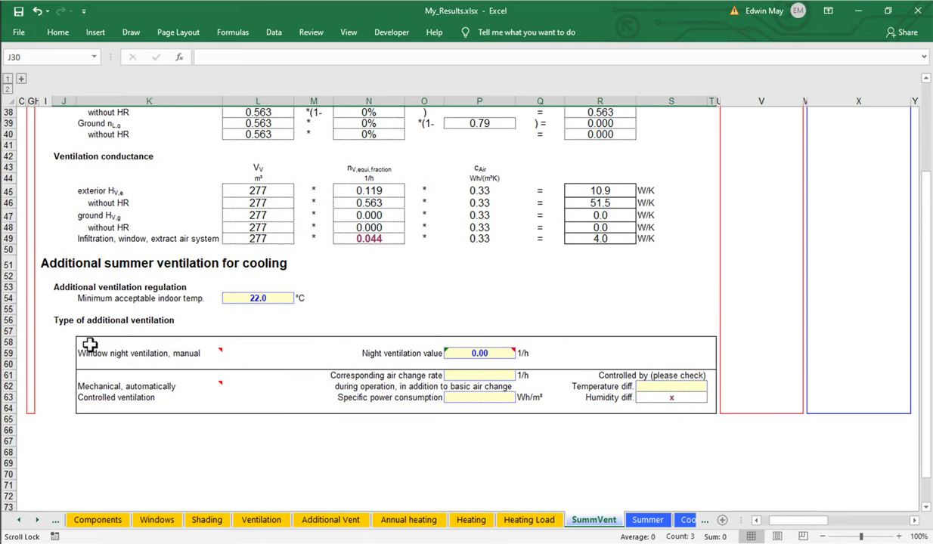
{"action": "left_click_drag", "start_coordinate": [88, 343], "coordinate": [717, 367]}
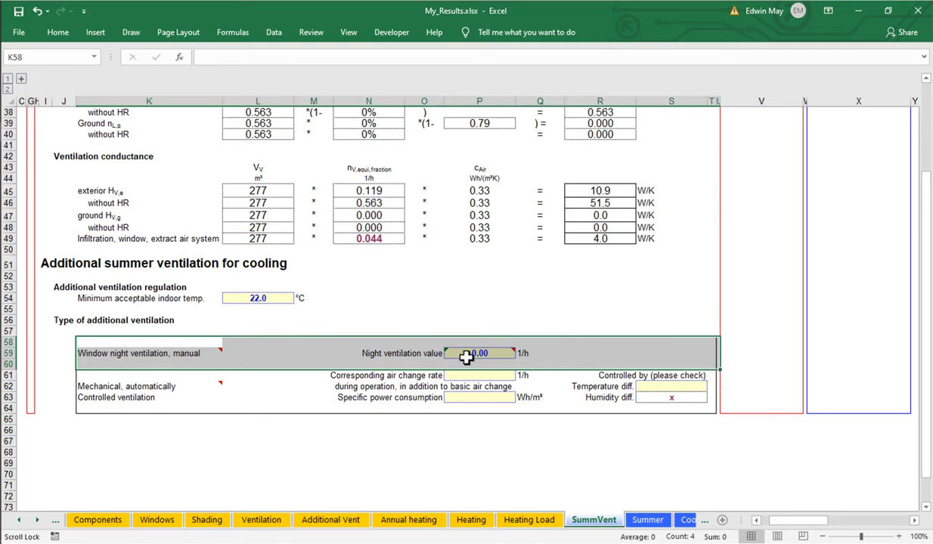
{"action": "mouse_move", "coordinate": [480, 355]}
{"action": "scroll", "coordinate": [287, 390], "scroll_direction": "up", "scroll_amount": 5}
{"action": "scroll", "coordinate": [454, 405], "scroll_direction": "down", "scroll_amount": 5}
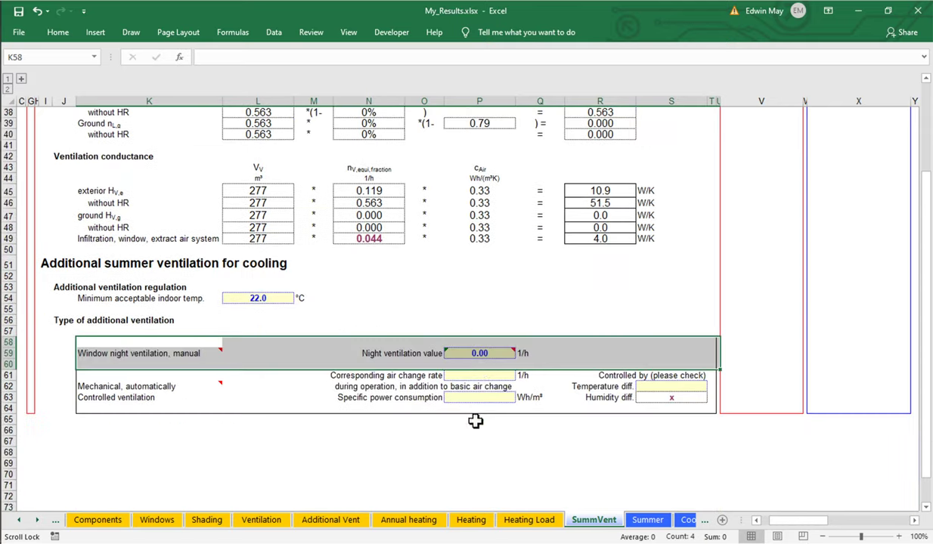
Inspect the night and window ventilation air change cells, then review the passive cooling results for overheating and humidity.
{"action": "left_click", "coordinate": [484, 352]}
{"action": "scroll", "coordinate": [270, 272], "scroll_direction": "up", "scroll_amount": 7}
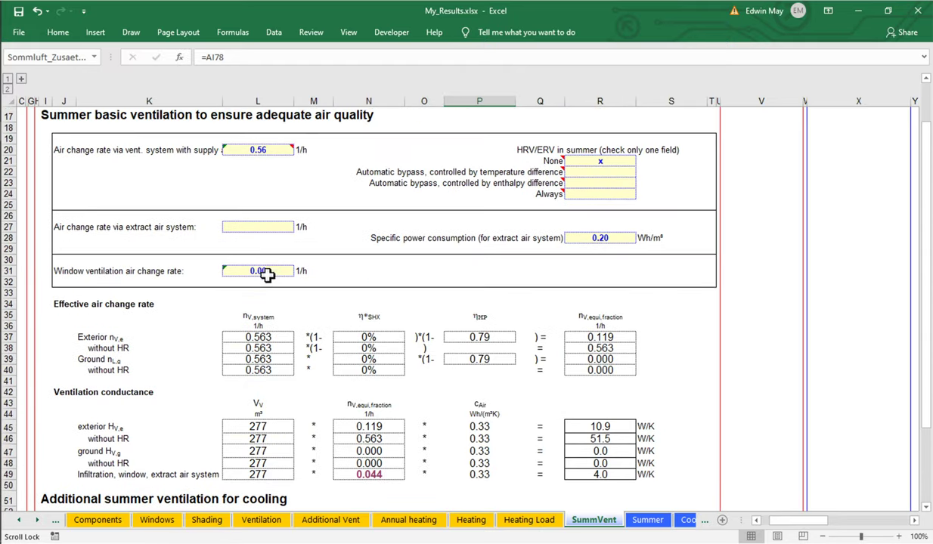
{"action": "left_click", "coordinate": [268, 272]}
{"action": "scroll", "coordinate": [258, 310], "scroll_direction": "up", "scroll_amount": 5}
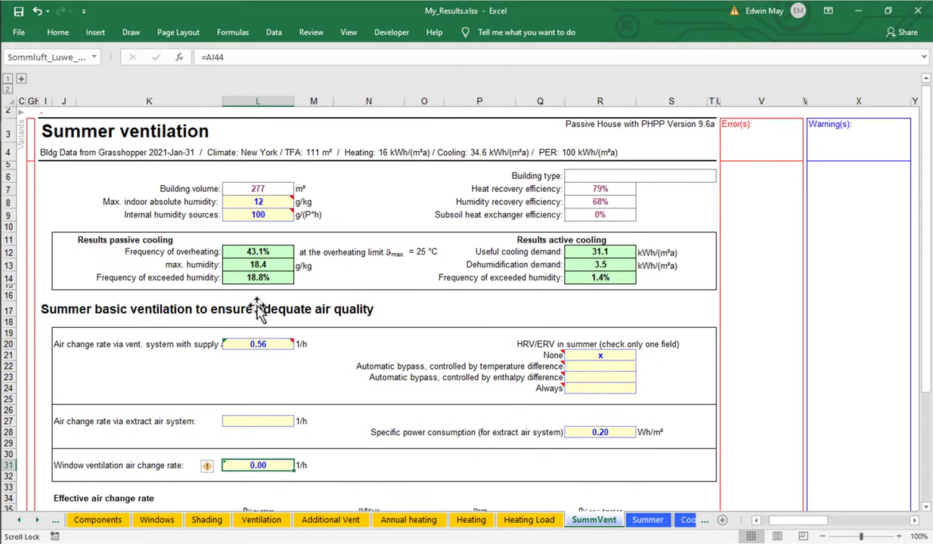
{"action": "left_click", "coordinate": [279, 254]}
{"action": "left_click", "coordinate": [279, 253]}
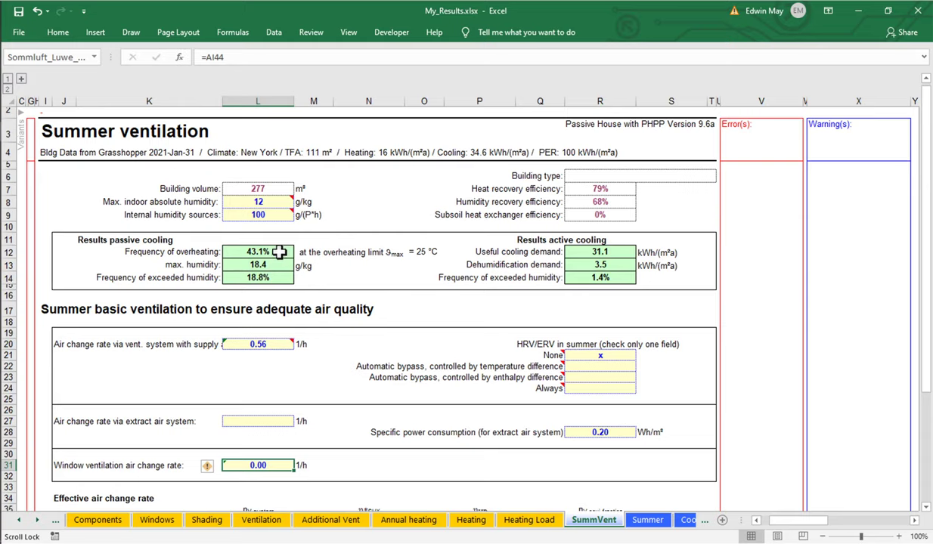
{"action": "left_click", "coordinate": [274, 266]}
{"action": "left_click", "coordinate": [285, 278]}
Switch to Grasshopper and shift the Airtightness component and its two input panels left within the Nat. Airflow section to make room.
{"action": "left_click", "coordinate": [44, 111]}
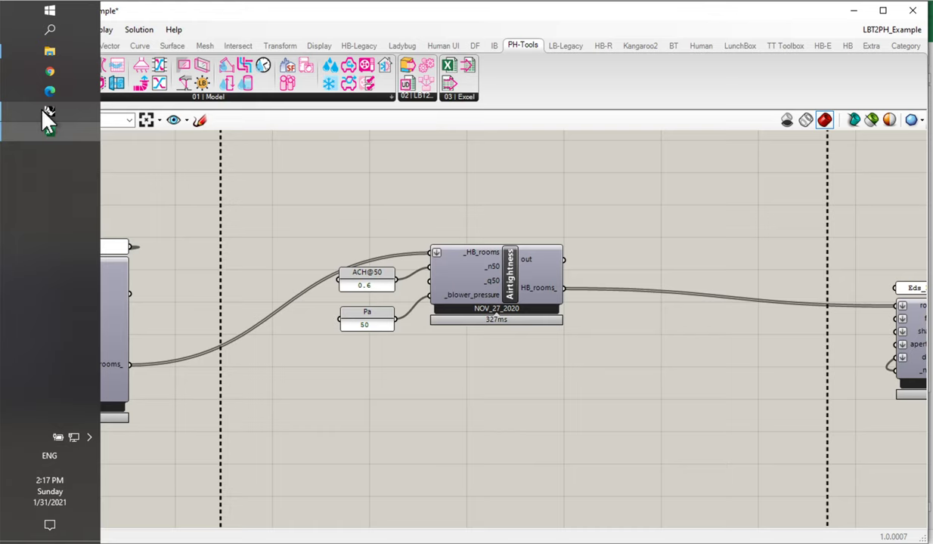
{"action": "scroll", "coordinate": [370, 216], "scroll_direction": "down", "scroll_amount": 2}
{"action": "right_click_drag", "start_coordinate": [370, 219], "coordinate": [370, 321]}
{"action": "mouse_move", "coordinate": [439, 374]}
{"action": "left_mouse_down"}
{"action": "mouse_move", "coordinate": [412, 375]}
{"action": "mouse_move", "coordinate": [432, 377]}
{"action": "left_mouse_up"}
{"action": "left_click_drag", "start_coordinate": [439, 302], "coordinate": [291, 415]}
{"action": "left_click_drag", "start_coordinate": [421, 370], "coordinate": [388, 378]}
{"action": "left_click", "coordinate": [380, 306]}
{"action": "left_click", "coordinate": [375, 271]}
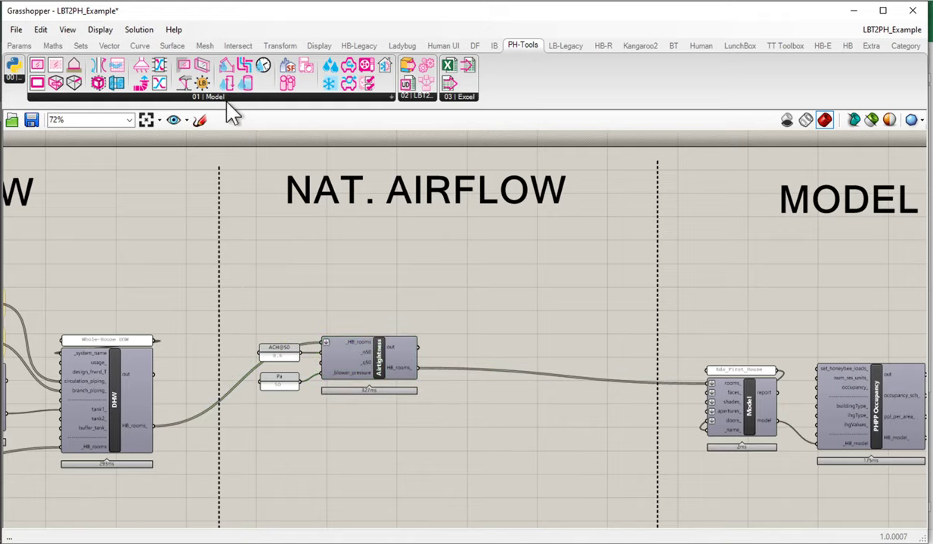
Place an LBT2PH_SummerVentilation component between the Airtightness and Model components in the Nat. Airflow section.
{"action": "left_click", "coordinate": [509, 47]}
{"action": "left_click", "coordinate": [224, 97]}
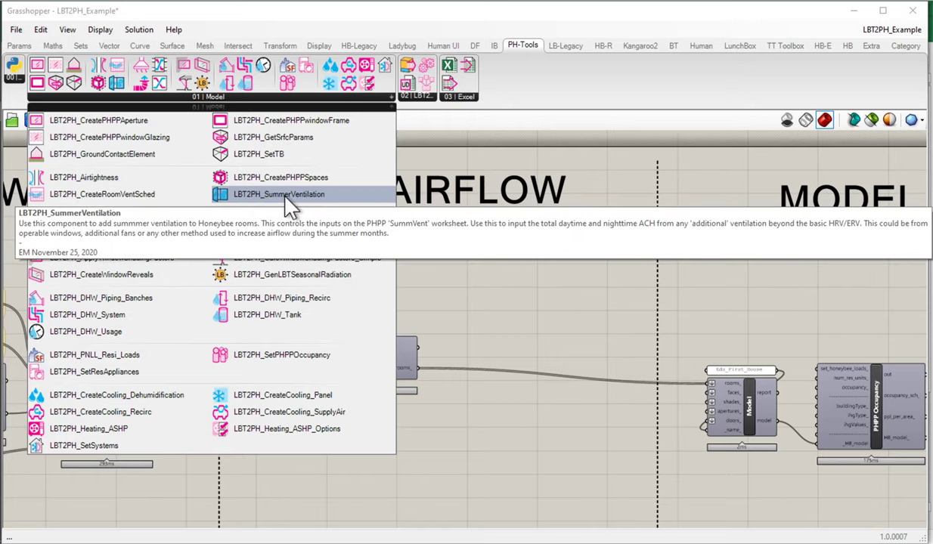
{"action": "left_click_drag", "start_coordinate": [285, 201], "coordinate": [299, 207]}
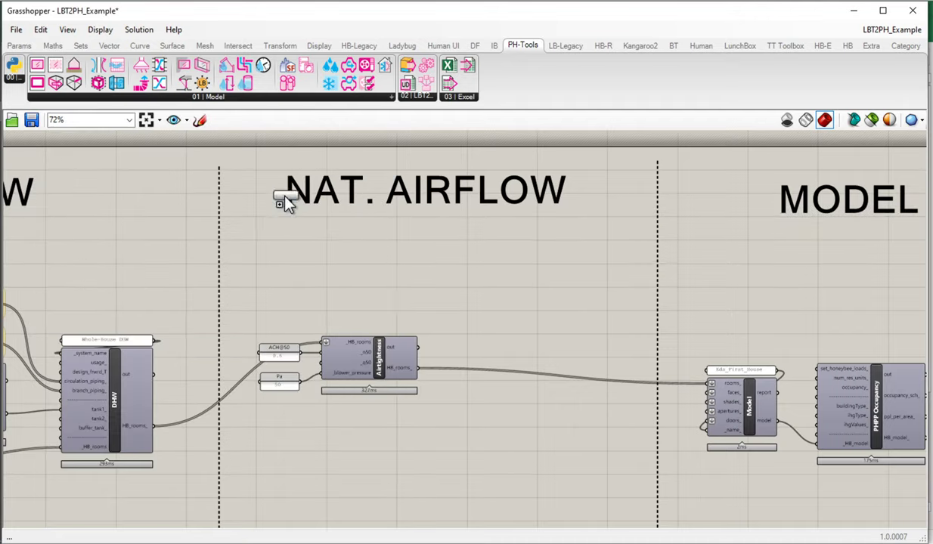
{"action": "left_click_drag", "start_coordinate": [521, 356], "coordinate": [522, 358]}
{"action": "scroll", "coordinate": [547, 371], "scroll_direction": "up", "scroll_amount": 5}
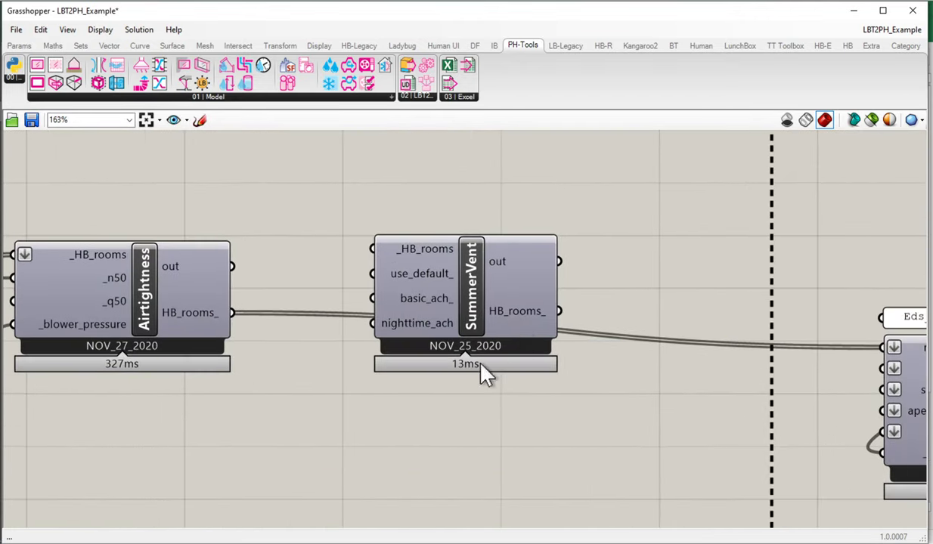
Connect the Airtightness HB_rooms_ output to SummerVent's _HB_rooms input and move SummerVent below the wire running to the Model component.
{"action": "mouse_move", "coordinate": [435, 251]}
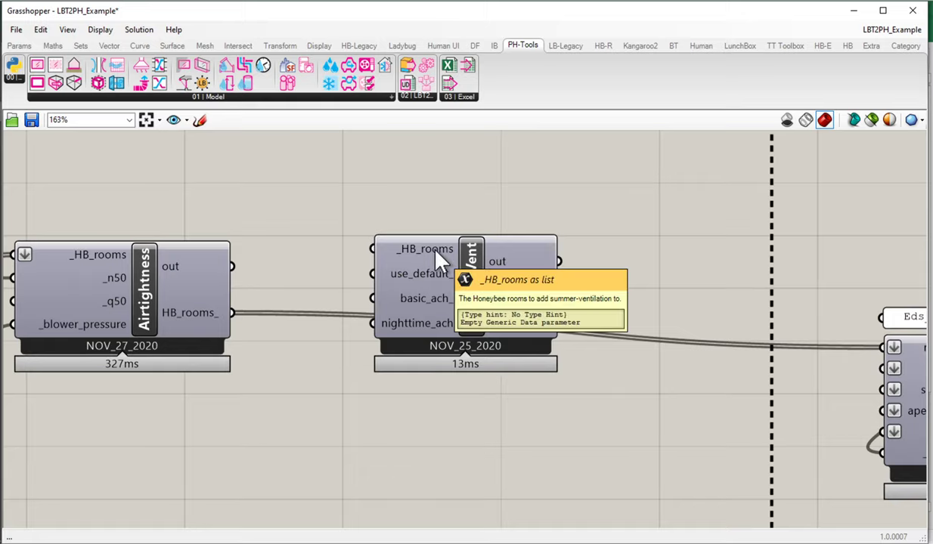
{"action": "mouse_move", "coordinate": [531, 320]}
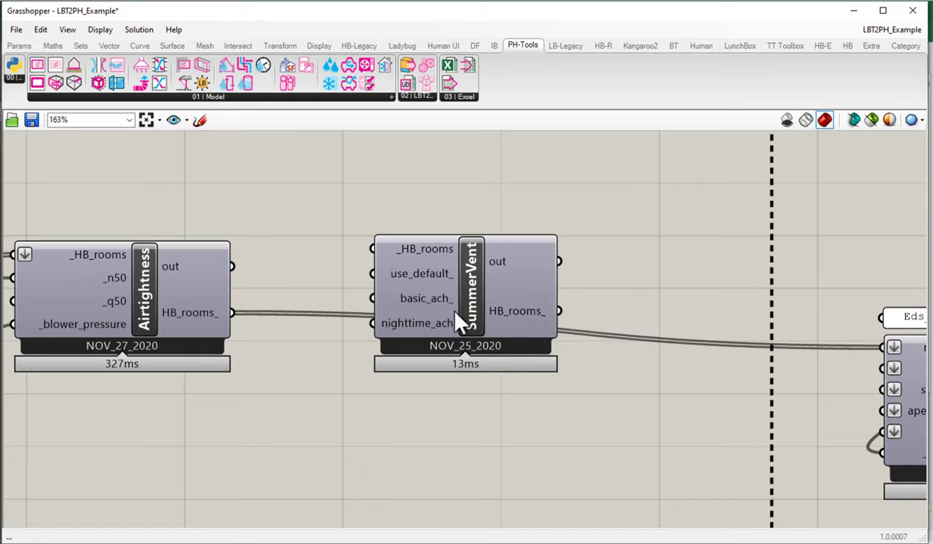
{"action": "mouse_move", "coordinate": [451, 316]}
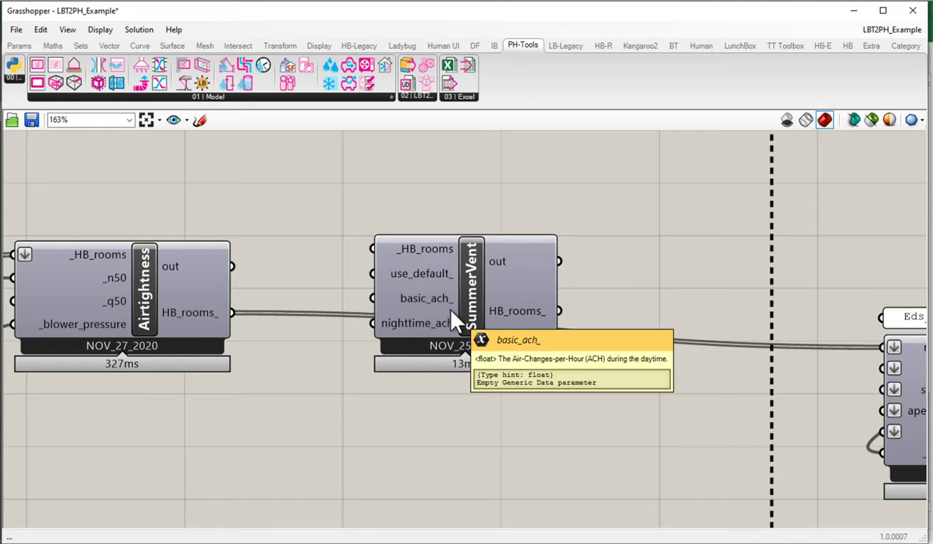
{"action": "left_click_drag", "start_coordinate": [233, 312], "coordinate": [373, 249]}
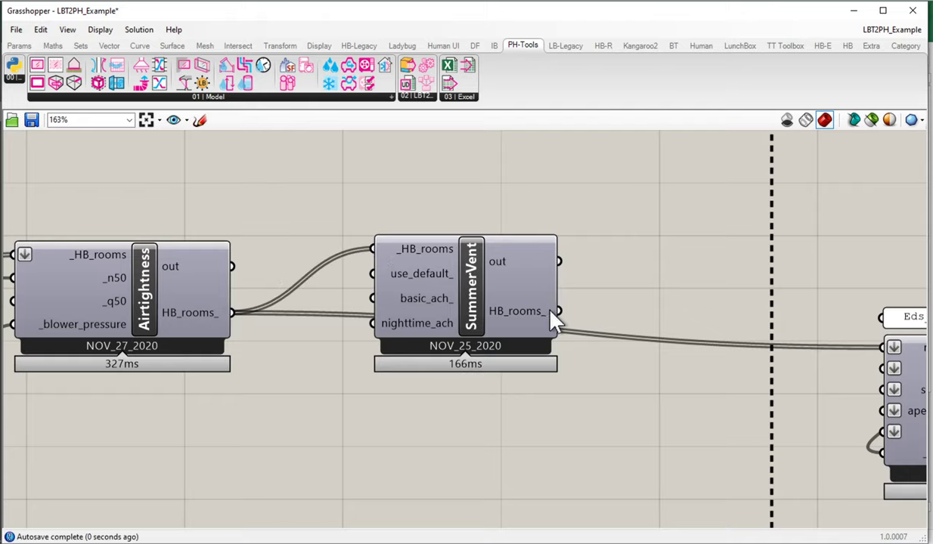
{"action": "left_click_drag", "start_coordinate": [490, 322], "coordinate": [512, 428]}
{"action": "right_click_drag", "start_coordinate": [512, 428], "coordinate": [488, 322]}
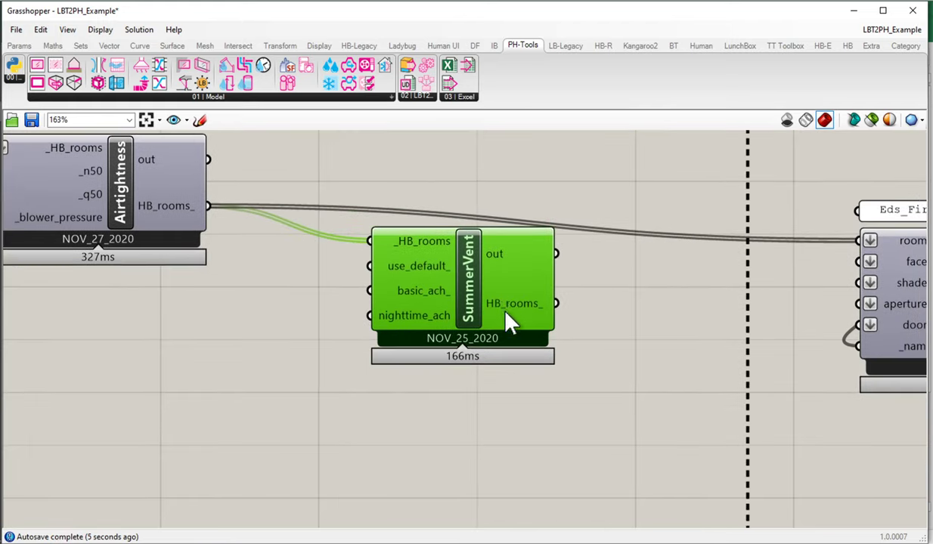
Switch to Excel and review the SummVent sheet's manual window night ventilation and window ventilation air change rate rows.
{"action": "mouse_move", "coordinate": [422, 306]}
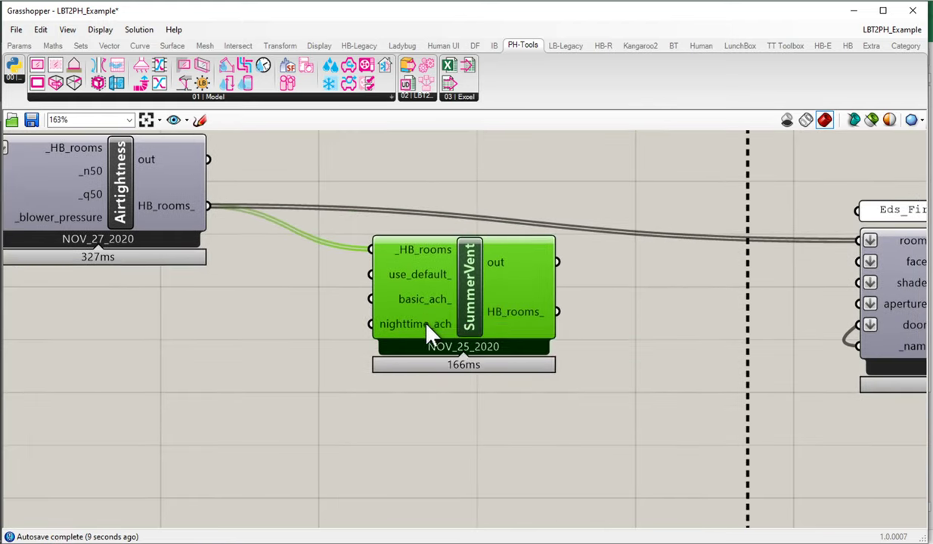
{"action": "mouse_move", "coordinate": [427, 330]}
{"action": "mouse_move", "coordinate": [5, 104]}
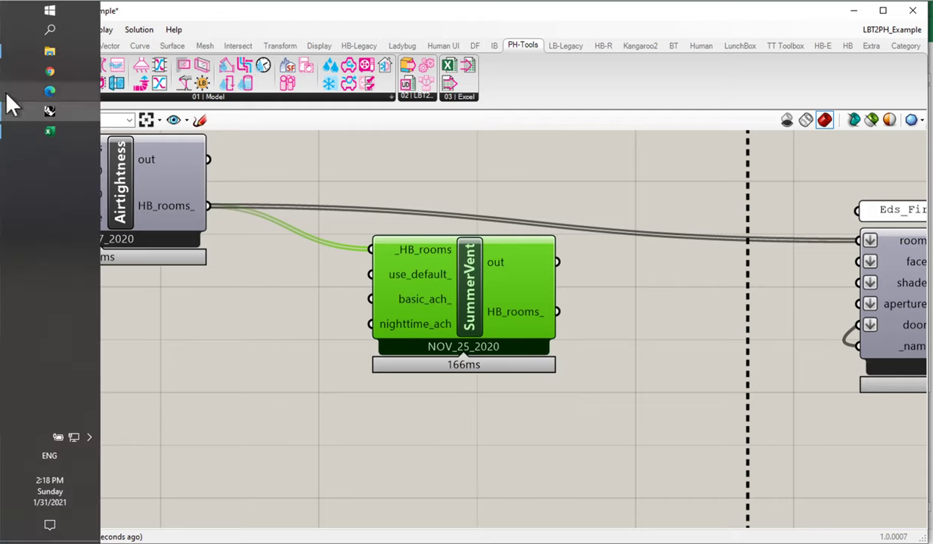
{"action": "left_click", "coordinate": [47, 131]}
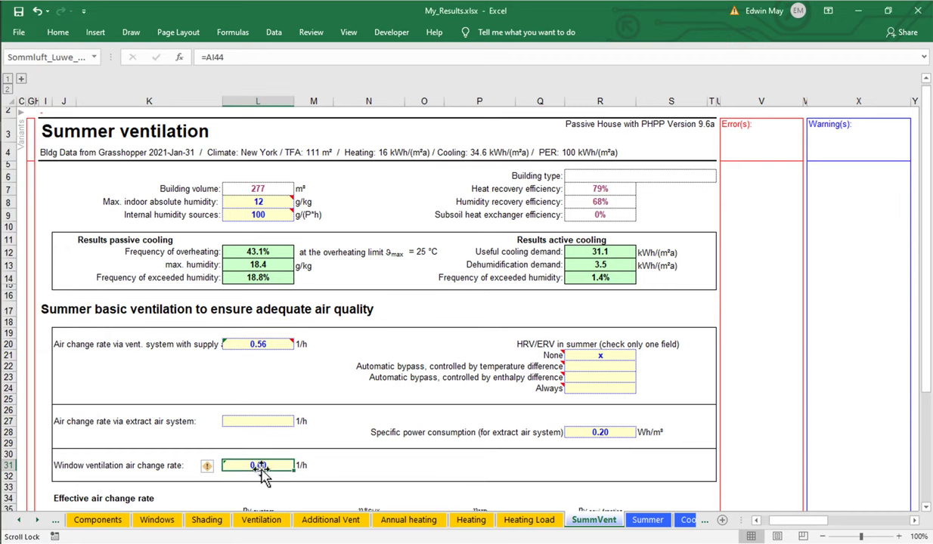
{"action": "scroll", "coordinate": [296, 326], "scroll_direction": "down", "scroll_amount": 13}
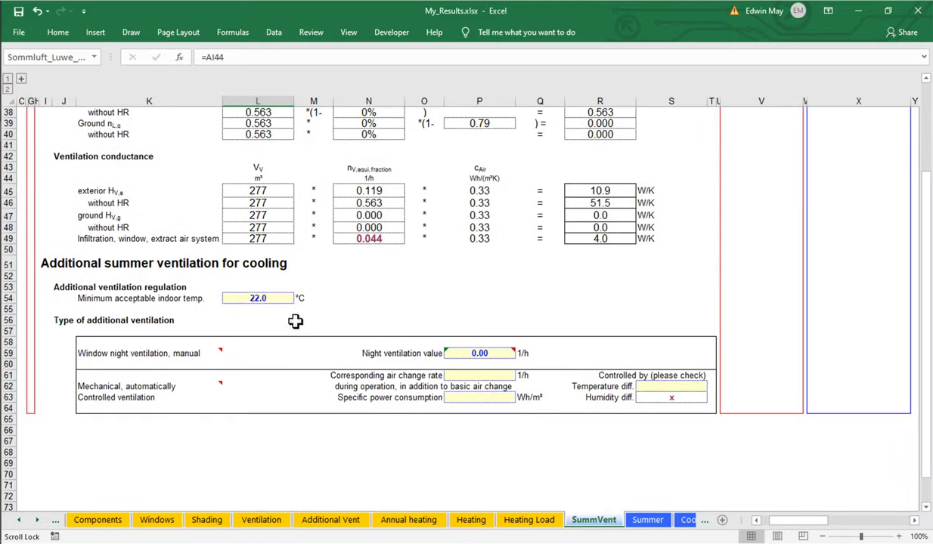
{"action": "left_click", "coordinate": [499, 318]}
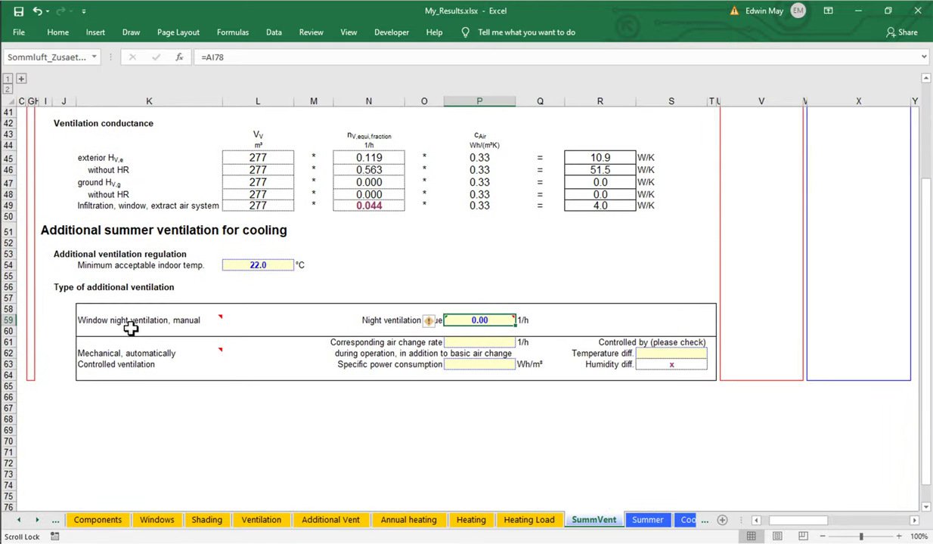
{"action": "left_click_drag", "start_coordinate": [91, 302], "coordinate": [524, 325]}
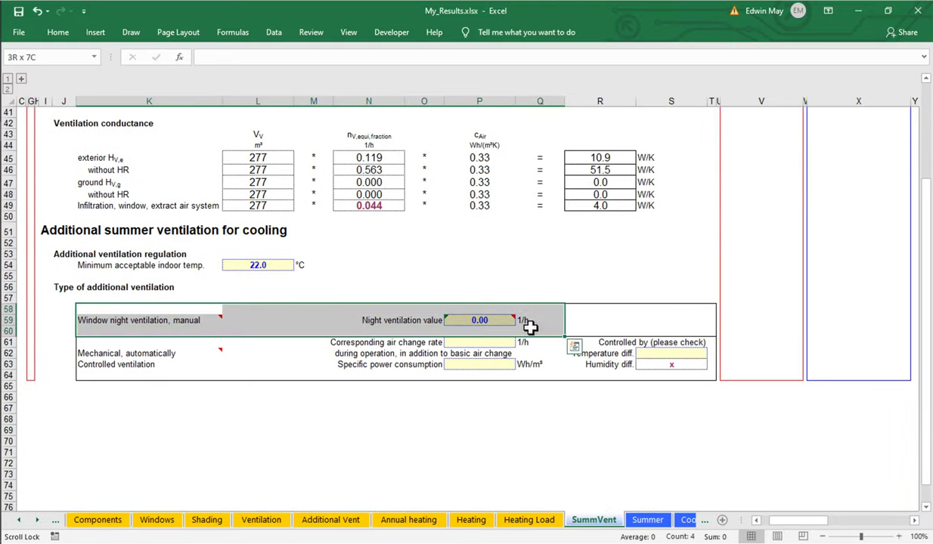
{"action": "scroll", "coordinate": [306, 310], "scroll_direction": "up", "scroll_amount": 9}
{"action": "left_click_drag", "start_coordinate": [66, 290], "coordinate": [362, 303]}
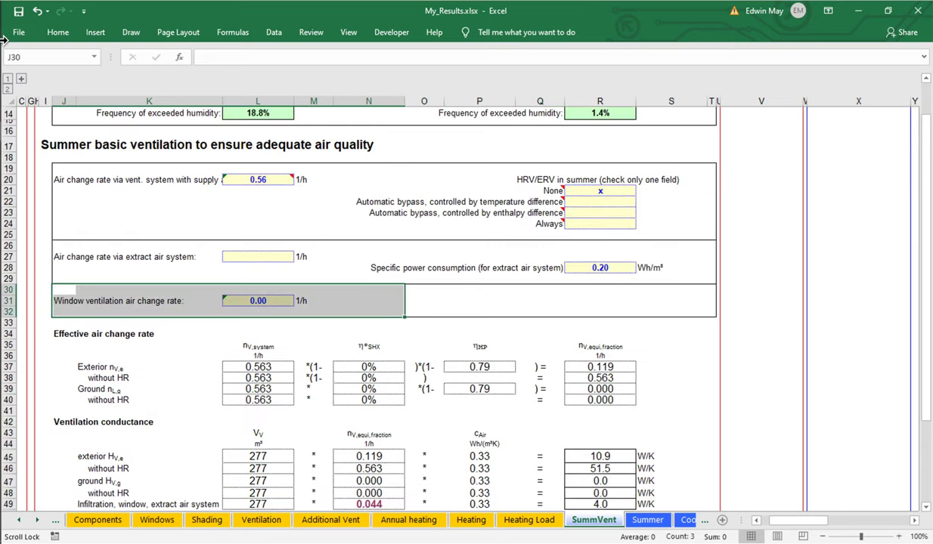
Switch to Grasshopper, add a 0.84 panel titled ACH, and connect it to SummerVent's basic_ach_ input.
{"action": "mouse_move", "coordinate": [37, 98]}
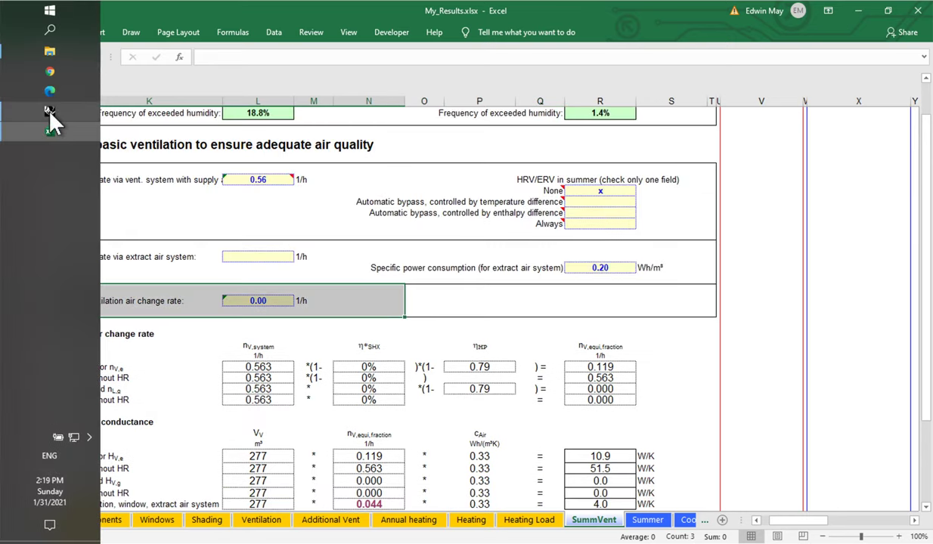
{"action": "left_click", "coordinate": [47, 106]}
{"action": "double_click", "coordinate": [243, 361]}
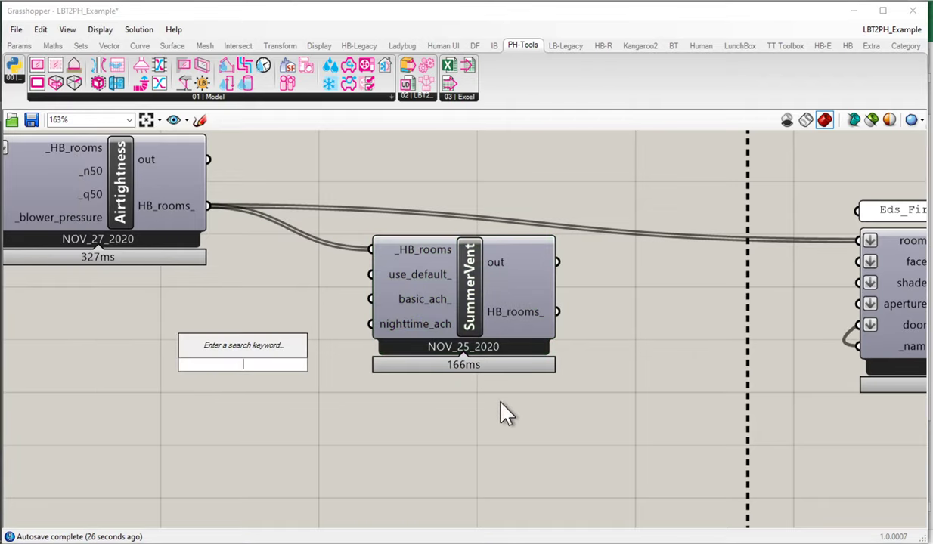
{"action": "type", "text": "\""}
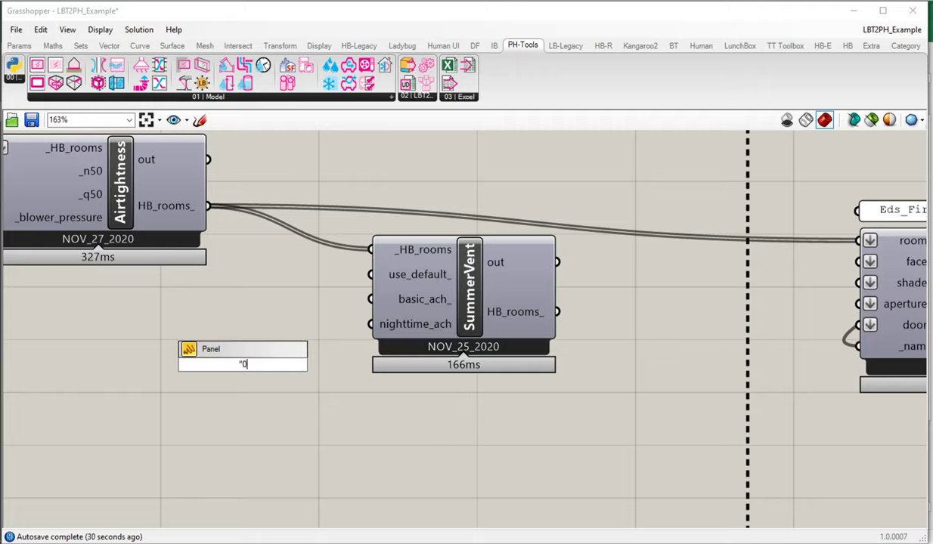
{"action": "type", "text": "0.84"}
{"action": "key", "text": "Return"}
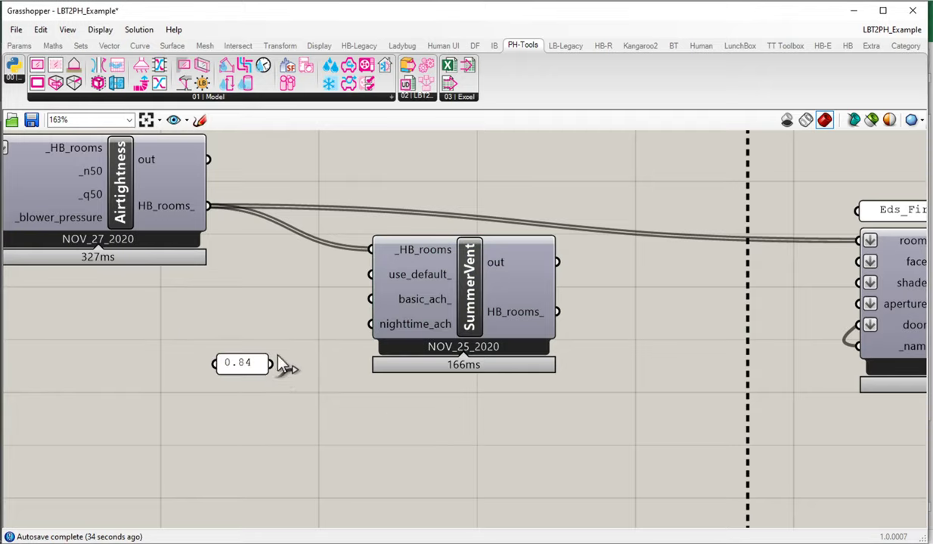
{"action": "left_click_drag", "start_coordinate": [370, 299], "coordinate": [257, 366]}
{"action": "right_click", "coordinate": [247, 366]}
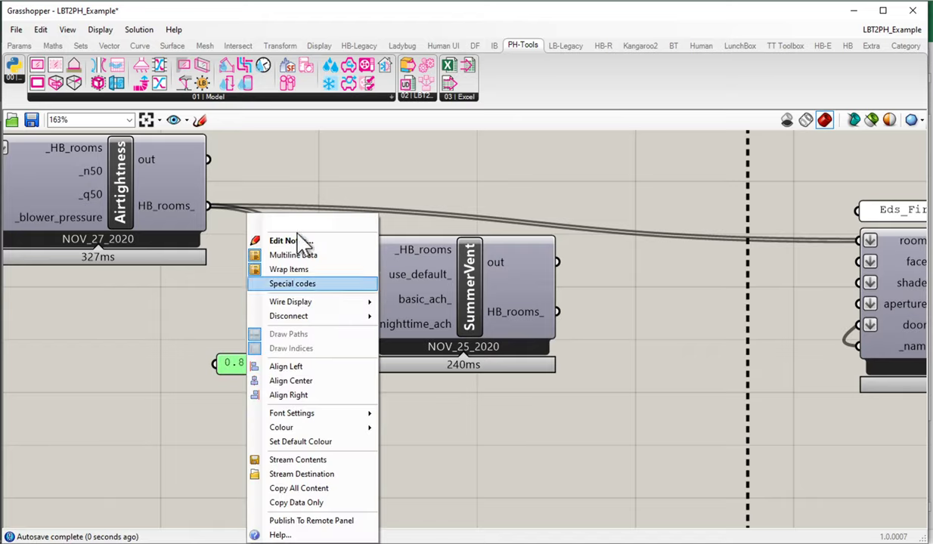
{"action": "type", "text": "ACH"}
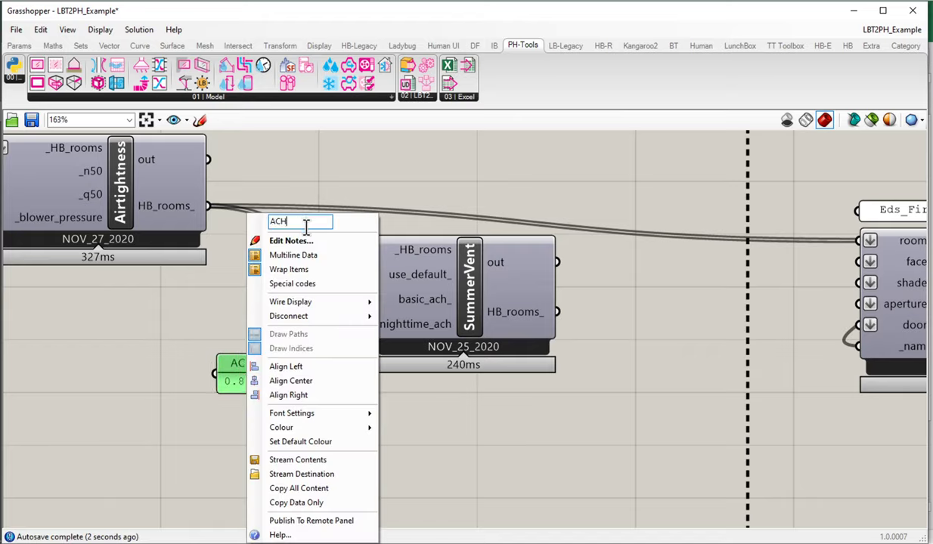
{"action": "key", "text": "Return"}
Duplicate the ACH panel, set the copy to 0.3, and connect it to SummerVent's nighttime_ach input.
{"action": "left_click_drag", "start_coordinate": [269, 383], "coordinate": [268, 355]}
{"action": "double_click", "coordinate": [269, 355]}
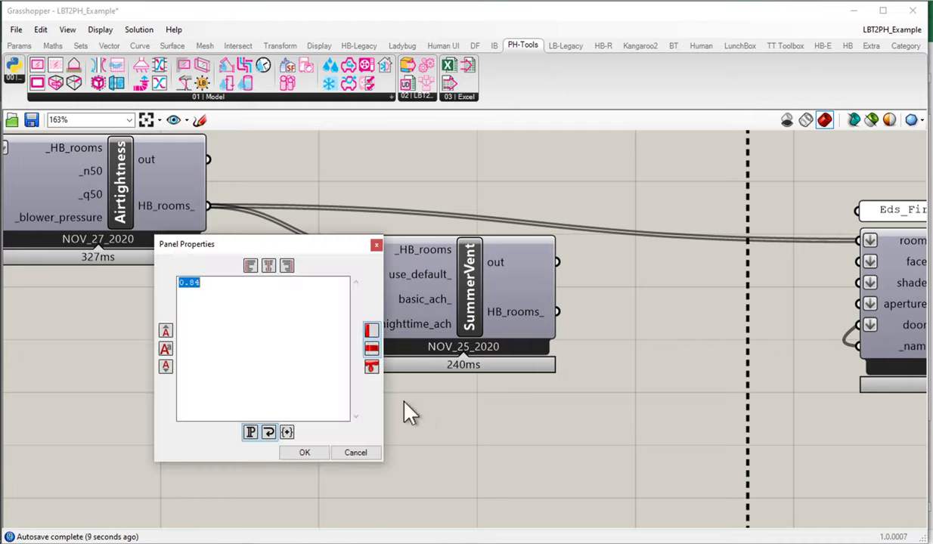
{"action": "type", "text": "0"}
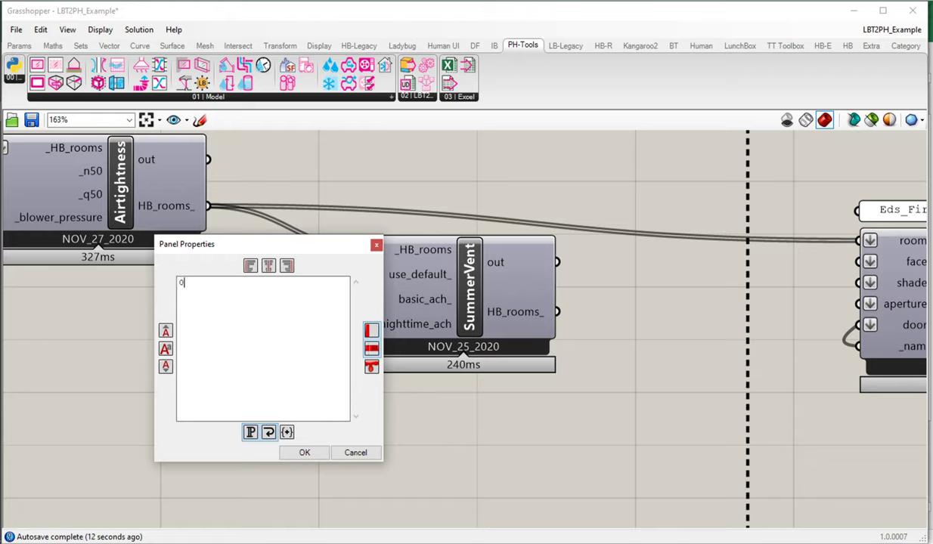
{"action": "type", "text": ".3"}
{"action": "left_click", "coordinate": [304, 452]}
{"action": "left_click_drag", "start_coordinate": [316, 357], "coordinate": [379, 331]}
{"action": "left_click_drag", "start_coordinate": [447, 333], "coordinate": [447, 342]}
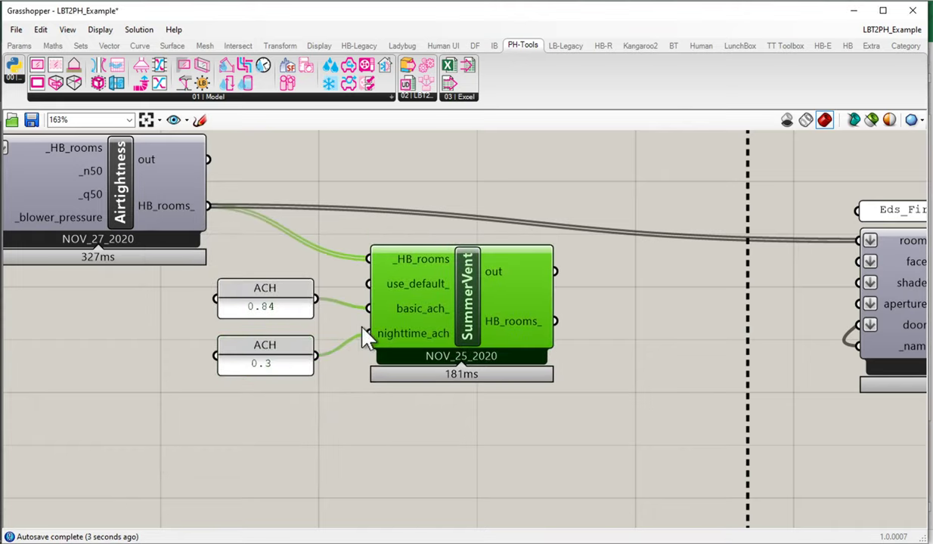
Connect SummerVent's HB_rooms_ output to the Model component's rooms_ input, replacing the direct wire from Airtightness.
{"action": "right_click_drag", "start_coordinate": [585, 344], "coordinate": [439, 272]}
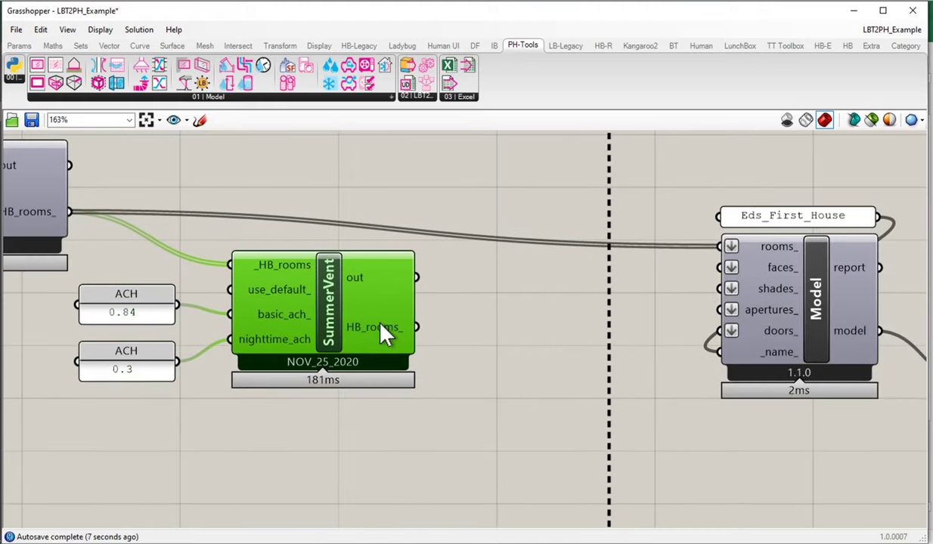
{"action": "left_click_drag", "start_coordinate": [419, 329], "coordinate": [730, 247]}
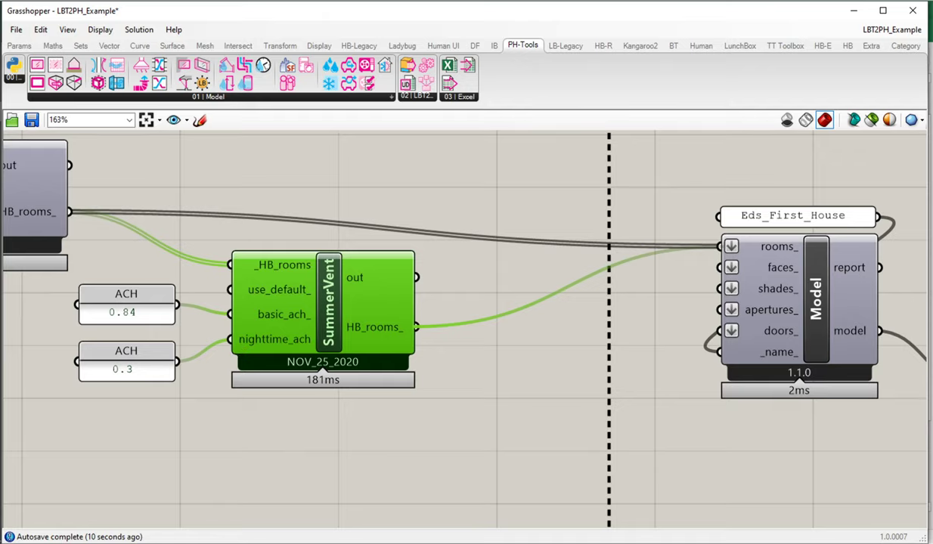
{"action": "left_click", "coordinate": [139, 155]}
Switch to Excel and check the updated window ventilation air change rate and night ventilation value in the SummVent sheet.
{"action": "left_click", "coordinate": [31, 129]}
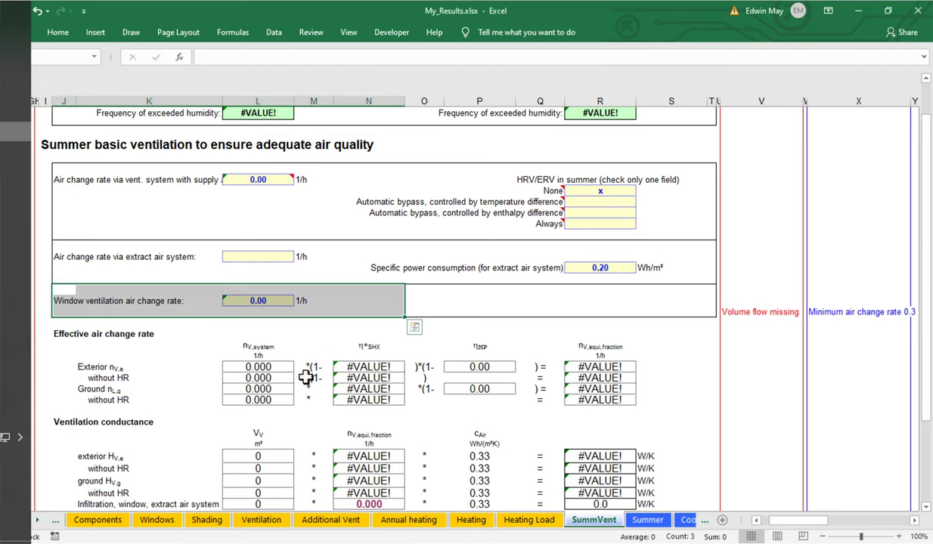
{"action": "left_click", "coordinate": [285, 333]}
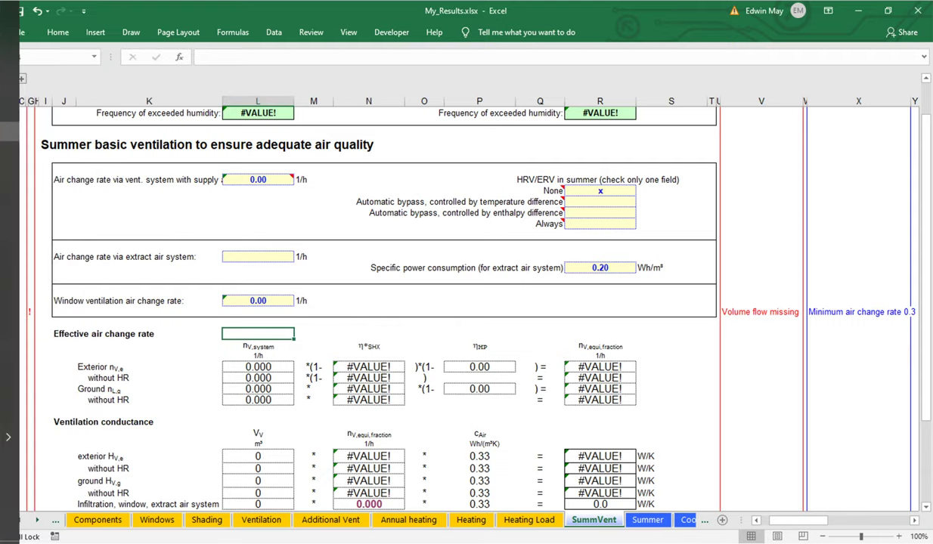
{"action": "left_click", "coordinate": [479, 411]}
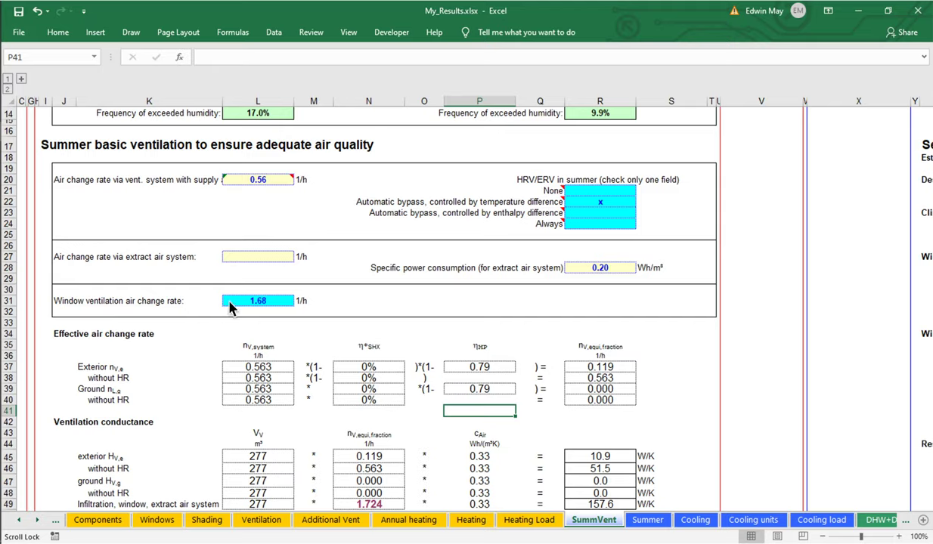
{"action": "left_click", "coordinate": [109, 302]}
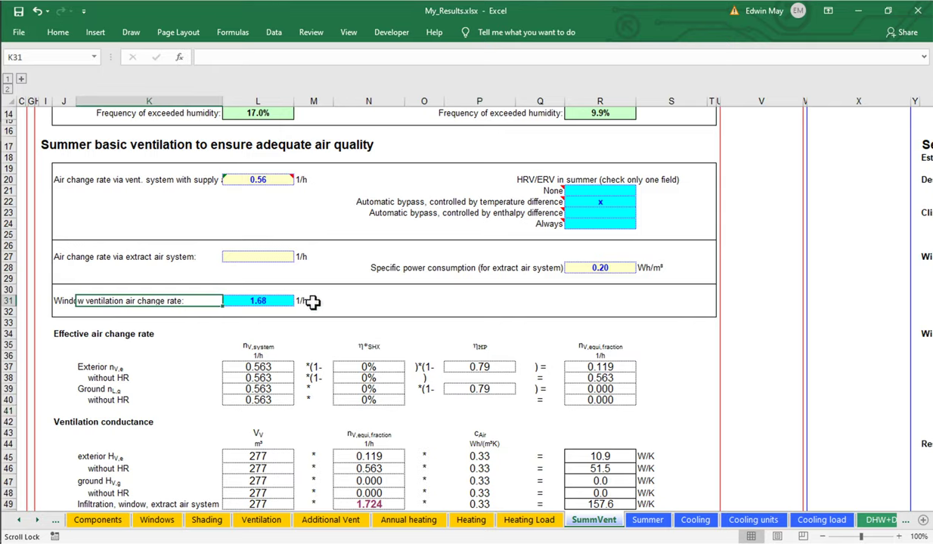
{"action": "scroll", "coordinate": [317, 298], "scroll_direction": "down", "scroll_amount": 1}
{"action": "scroll", "coordinate": [333, 297], "scroll_direction": "down", "scroll_amount": 6}
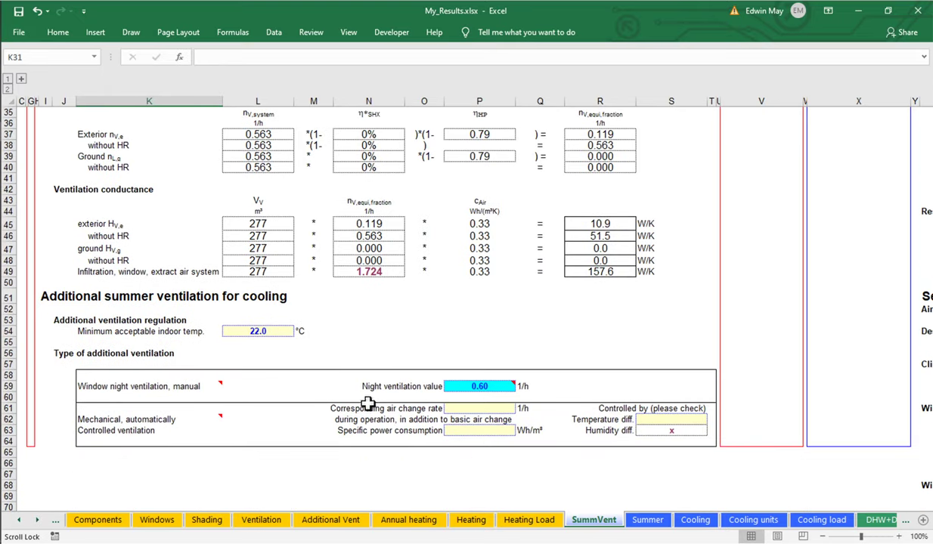
{"action": "left_click", "coordinate": [383, 387]}
{"action": "left_click", "coordinate": [479, 386]}
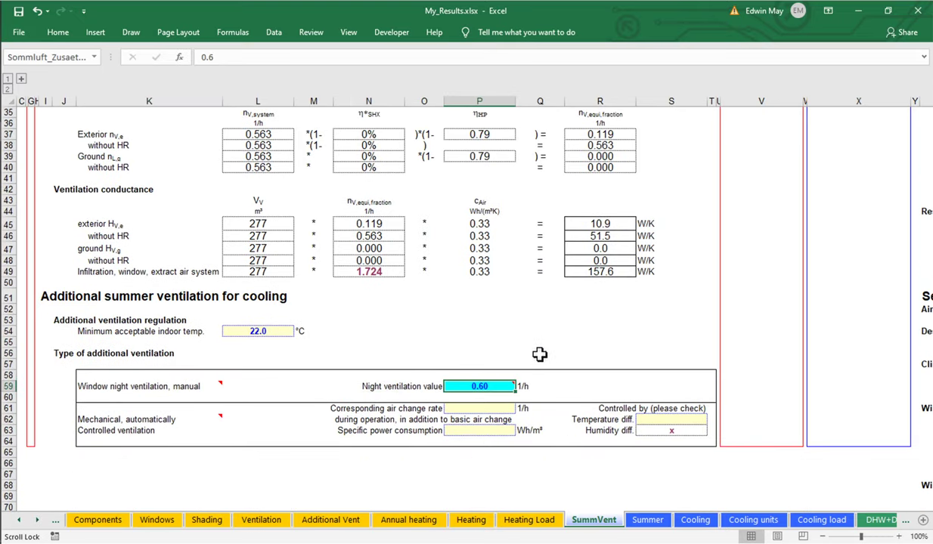
{"action": "scroll", "coordinate": [378, 344], "scroll_direction": "up", "scroll_amount": 4}
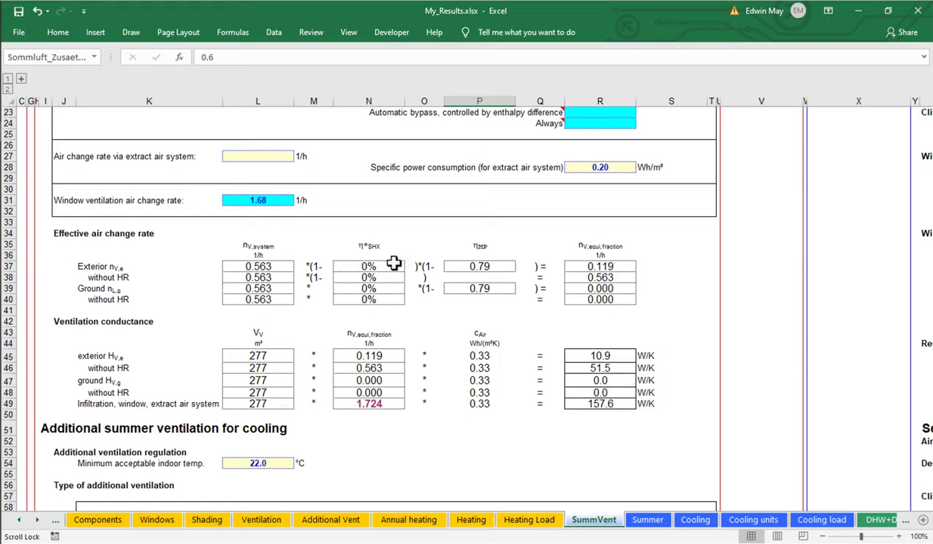
{"action": "scroll", "coordinate": [423, 323], "scroll_direction": "down", "scroll_amount": 3}
Switch to Grasshopper and read the description of SummerVent's basic_ach_ input.
{"action": "mouse_move", "coordinate": [2, 58]}
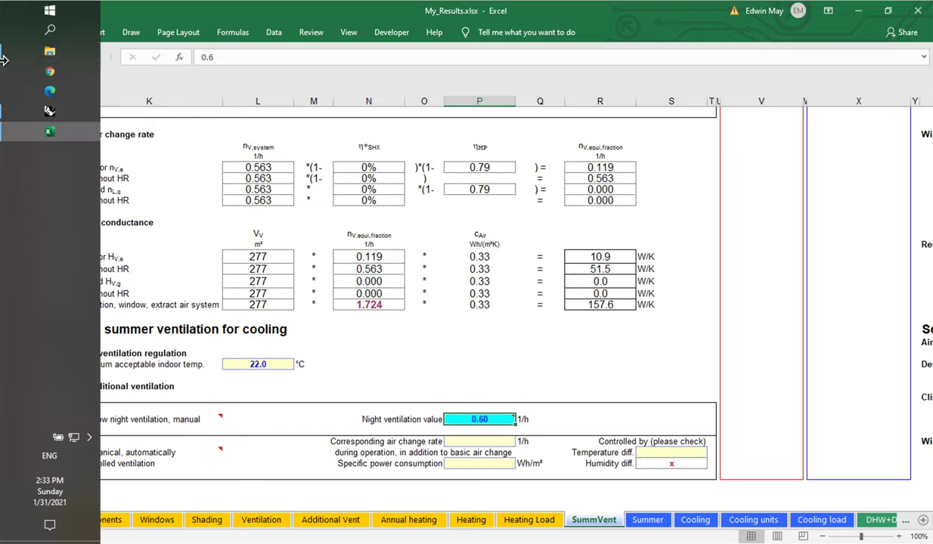
{"action": "left_click", "coordinate": [42, 113]}
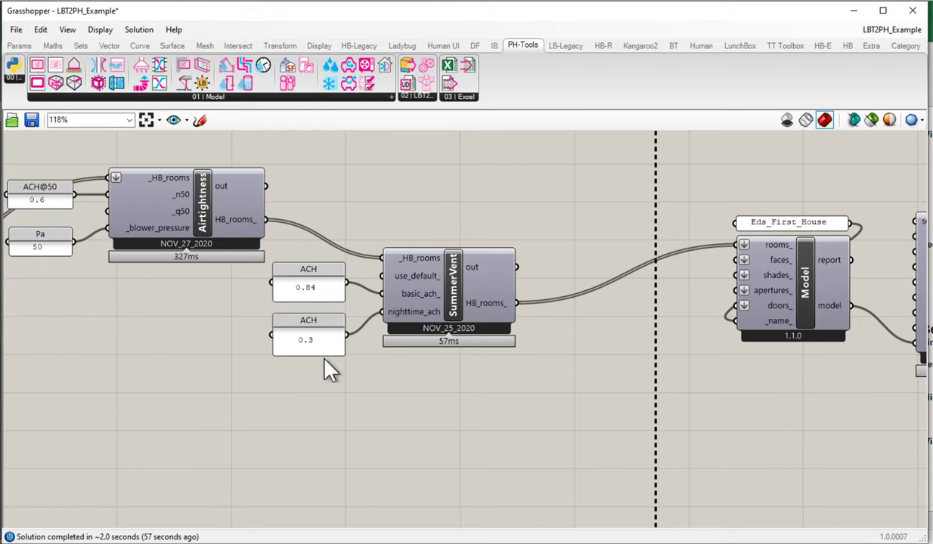
{"action": "scroll", "coordinate": [352, 355], "scroll_direction": "up", "scroll_amount": 2}
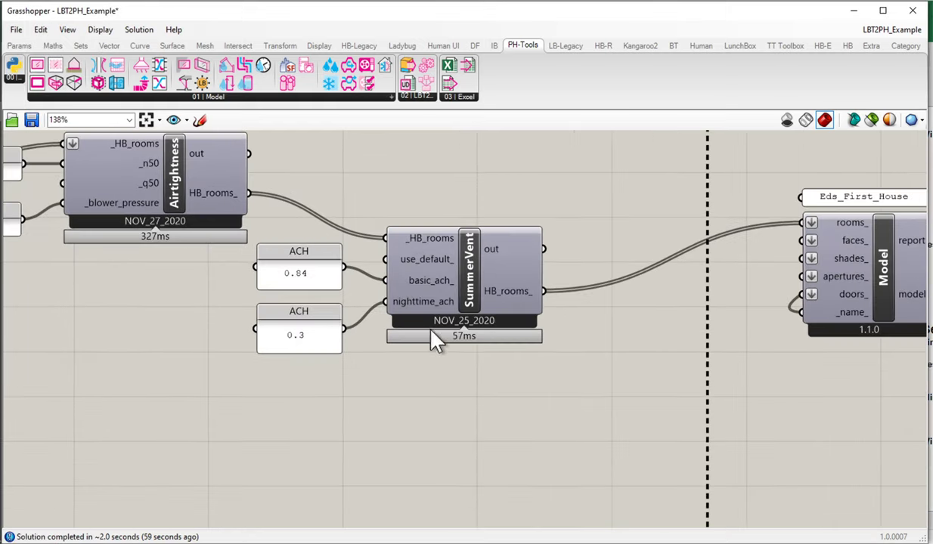
{"action": "mouse_move", "coordinate": [417, 277]}
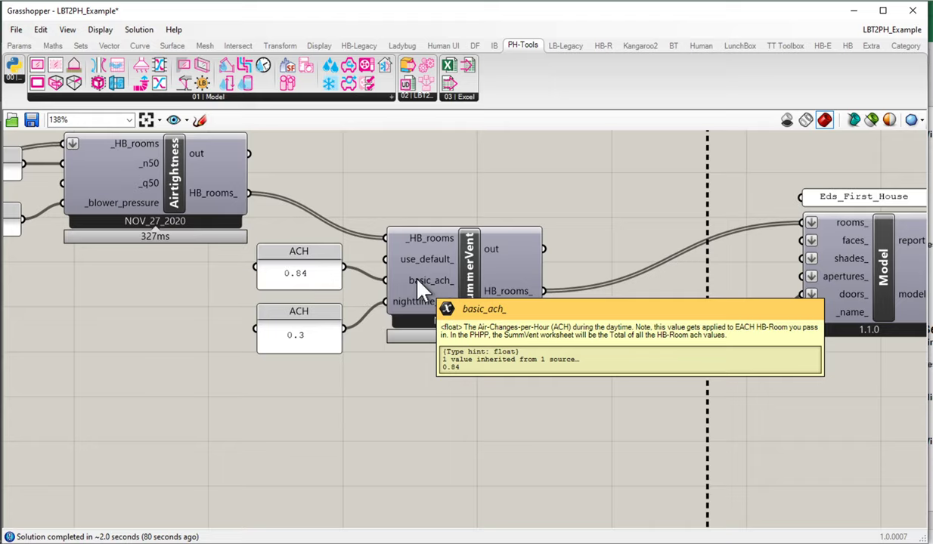
Move the SummerVent component and its two ACH panels down to free space beside the Airtightness component.
{"action": "right_click_drag", "start_coordinate": [356, 297], "coordinate": [395, 340]}
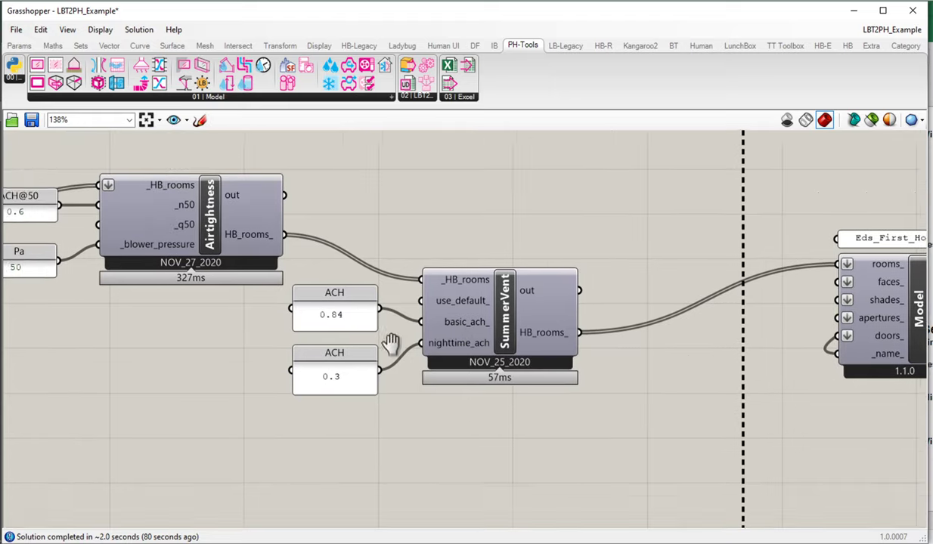
{"action": "left_click_drag", "start_coordinate": [367, 213], "coordinate": [567, 476]}
{"action": "left_click_drag", "start_coordinate": [483, 286], "coordinate": [484, 418]}
Place an Explode Tree component in the free space between the Airtightness and Model components.
{"action": "double_click", "coordinate": [460, 226]}
{"action": "type", "text": "explod"}
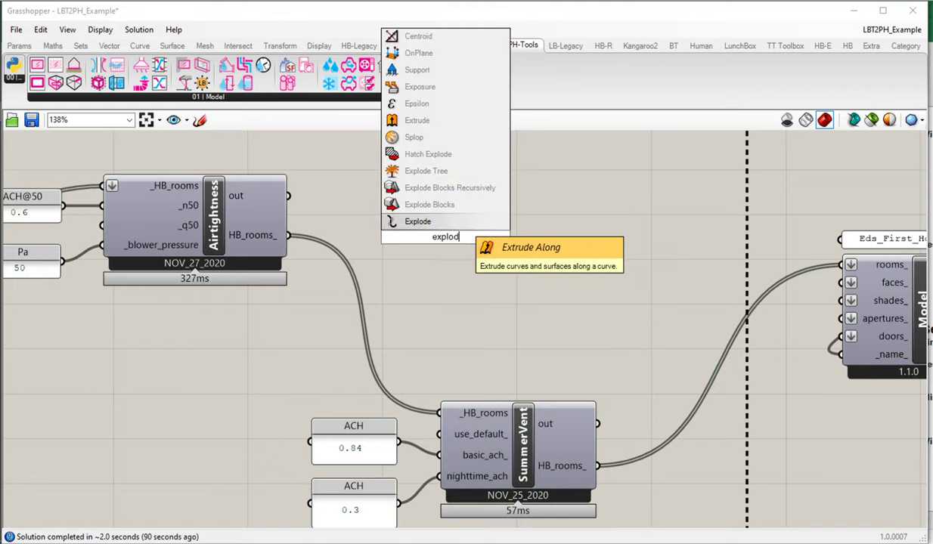
{"action": "key", "text": "Up"}
{"action": "key", "text": "Up"}
{"action": "key", "text": "Up"}
{"action": "key", "text": "Return"}
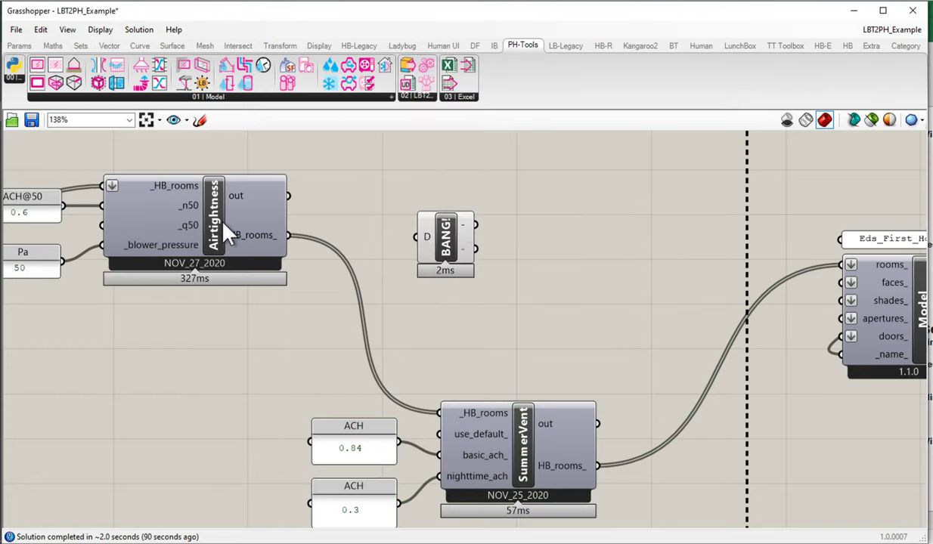
Connect Airtightness's HB_rooms_ output to the Explode Tree's D input and graft that input to separate the rooms.
{"action": "left_click_drag", "start_coordinate": [288, 235], "coordinate": [361, 238]}
{"action": "right_click", "coordinate": [353, 231]}
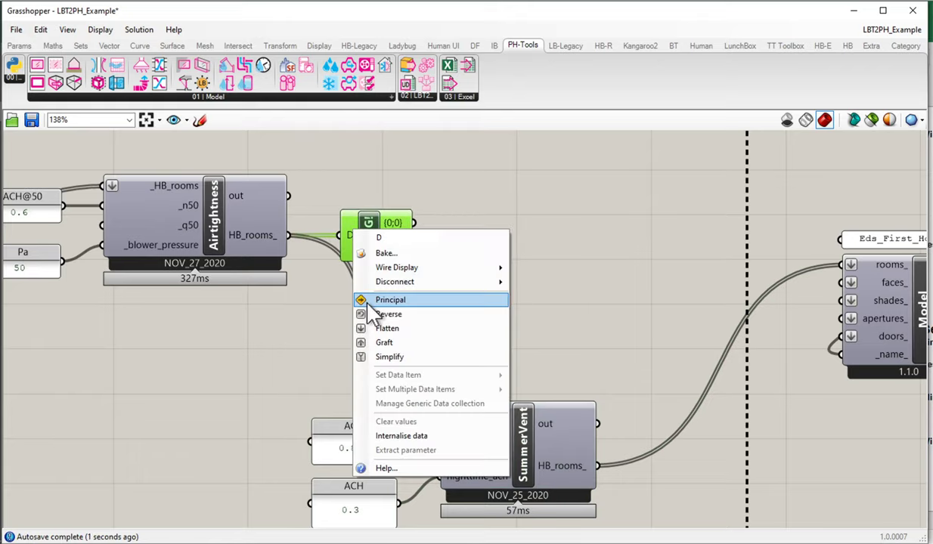
{"action": "right_click", "coordinate": [346, 235]}
{"action": "left_click", "coordinate": [378, 345]}
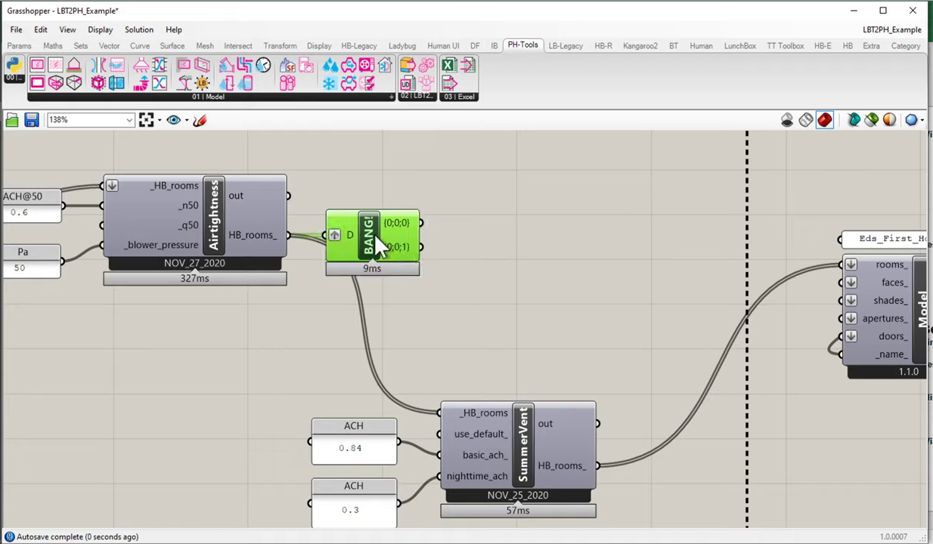
Place a panel beside the Explode Tree component and connect it to the {0;0;0} output to view that branch's room.
{"action": "double_click", "coordinate": [476, 201]}
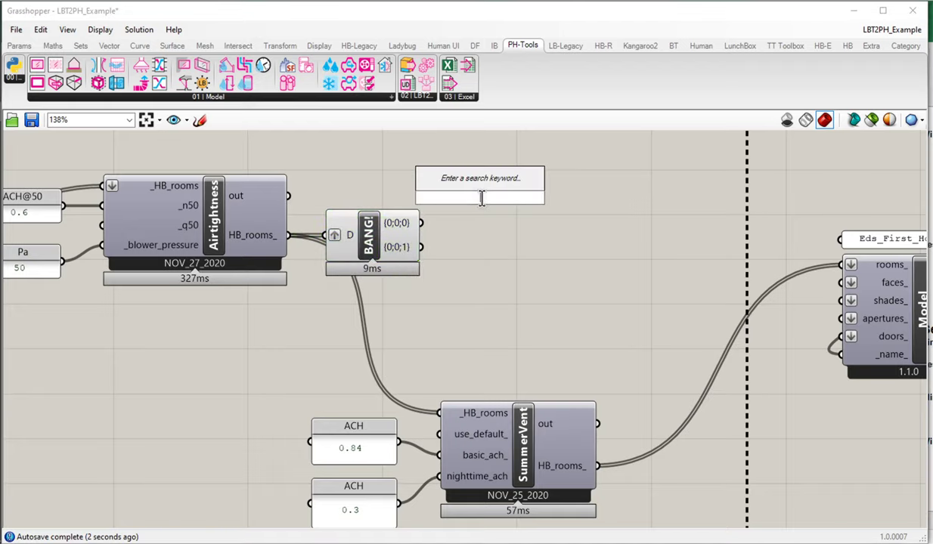
{"action": "type", "text": "panel"}
{"action": "key", "text": "Return"}
{"action": "left_click_drag", "start_coordinate": [451, 227], "coordinate": [495, 215]}
{"action": "left_click_drag", "start_coordinate": [421, 223], "coordinate": [451, 185]}
Place a second panel below the first, connect it to the Explode Tree's {0;0;1} output, and line up the two panels.
{"action": "double_click", "coordinate": [482, 270]}
{"action": "type", "text": "panel"}
{"action": "key", "text": "Return"}
{"action": "left_click_drag", "start_coordinate": [431, 254], "coordinate": [455, 245]}
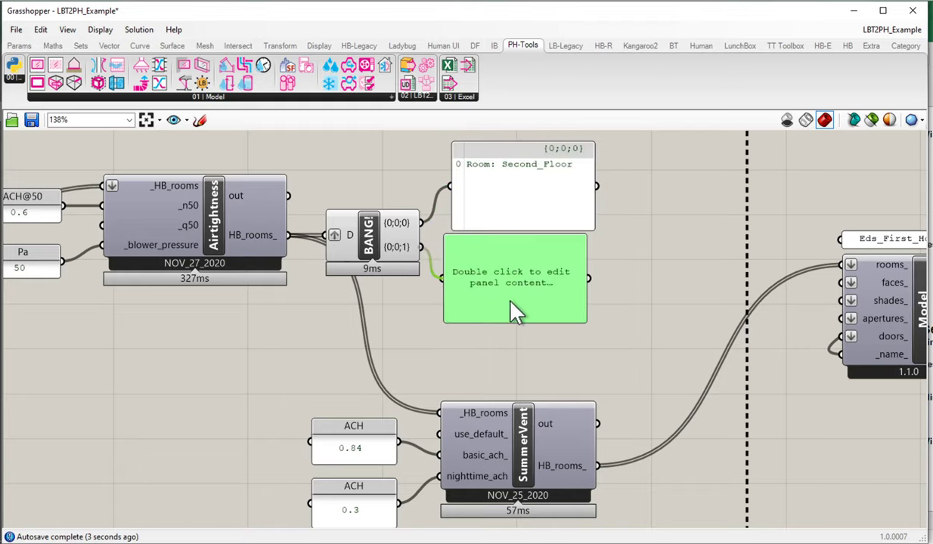
{"action": "left_click_drag", "start_coordinate": [514, 311], "coordinate": [522, 319]}
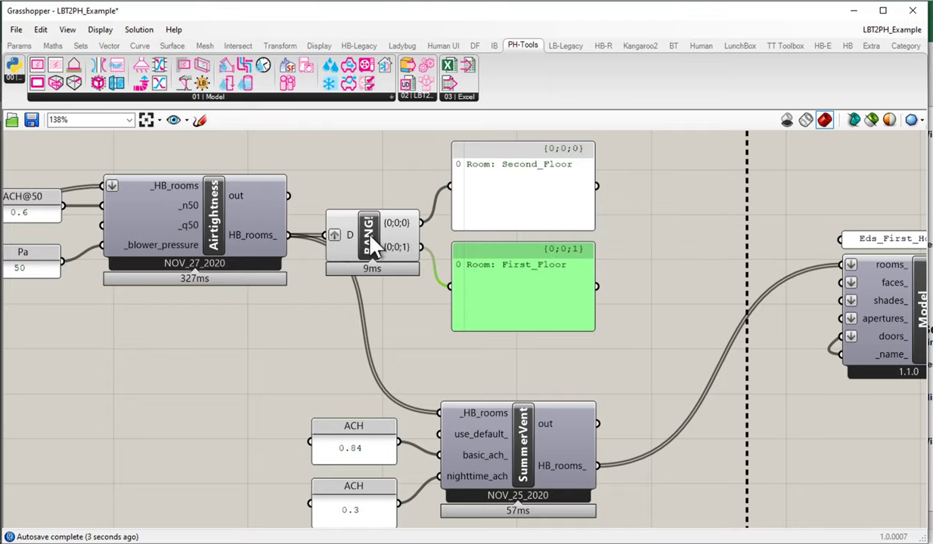
Move the Explode Tree down beside SummerVent's ACH panels and connect its {0;0;0} output to SummerVent's _HB_rooms input, replacing the existing wire.
{"action": "right_click_drag", "start_coordinate": [371, 226], "coordinate": [405, 225]}
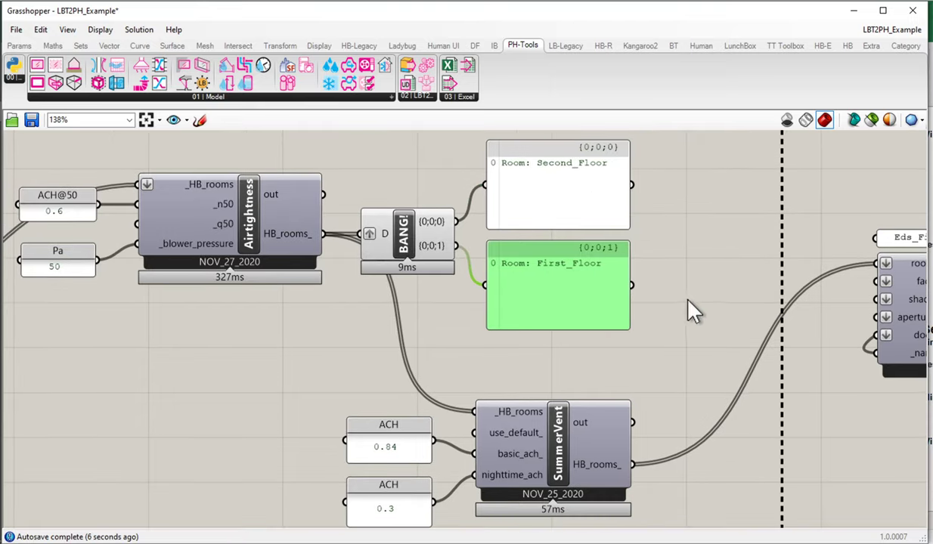
{"action": "left_click_drag", "start_coordinate": [689, 301], "coordinate": [578, 167]}
{"action": "scroll", "coordinate": [679, 232], "scroll_direction": "down", "scroll_amount": 2}
{"action": "left_click", "coordinate": [678, 232]}
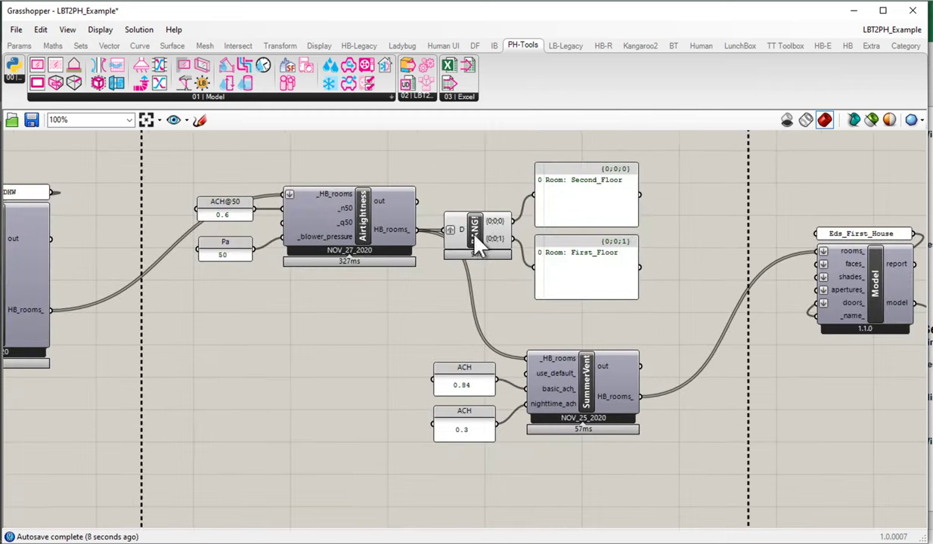
{"action": "left_click_drag", "start_coordinate": [476, 240], "coordinate": [393, 357]}
{"action": "scroll", "coordinate": [430, 333], "scroll_direction": "up", "scroll_amount": 2}
{"action": "left_click", "coordinate": [427, 352]}
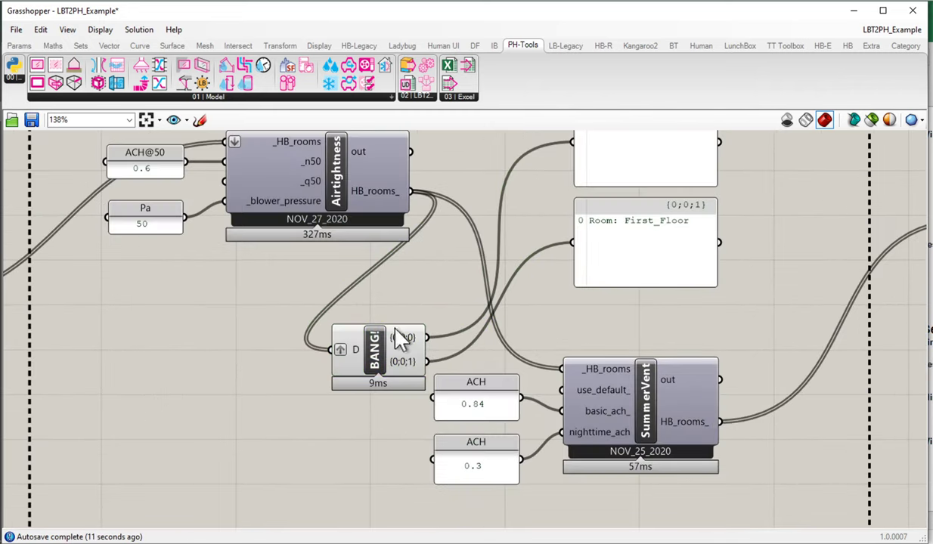
{"action": "left_click_drag", "start_coordinate": [425, 338], "coordinate": [560, 370]}
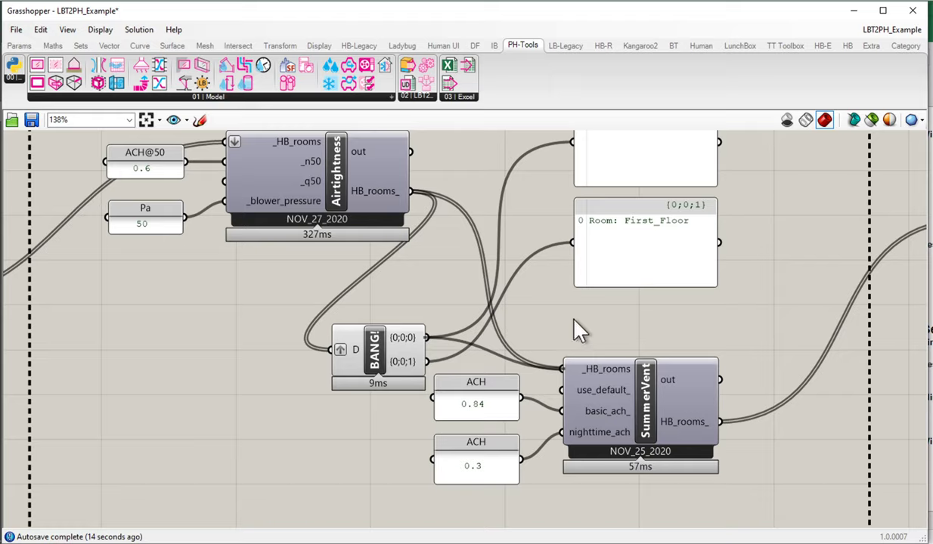
{"action": "scroll", "coordinate": [576, 331], "scroll_direction": "down", "scroll_amount": 2}
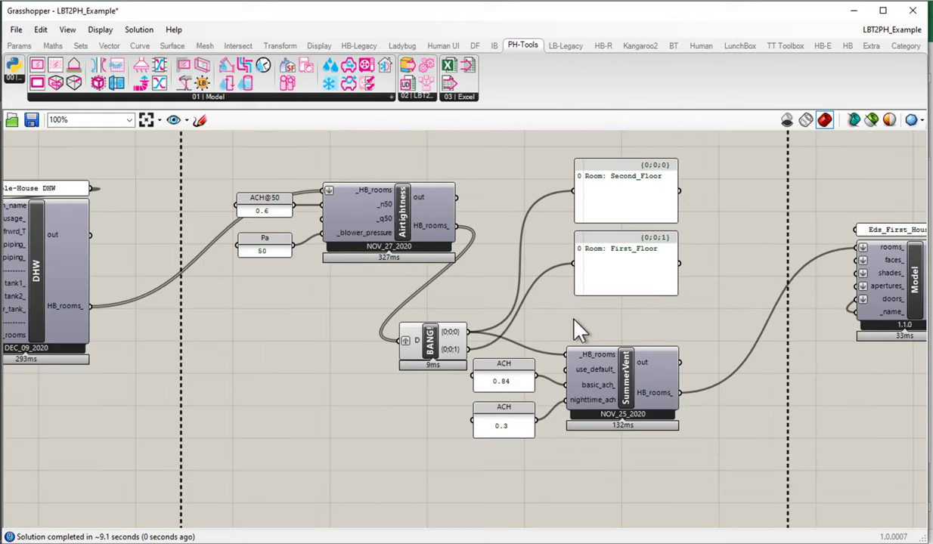
{"action": "left_click_drag", "start_coordinate": [431, 359], "coordinate": [404, 404]}
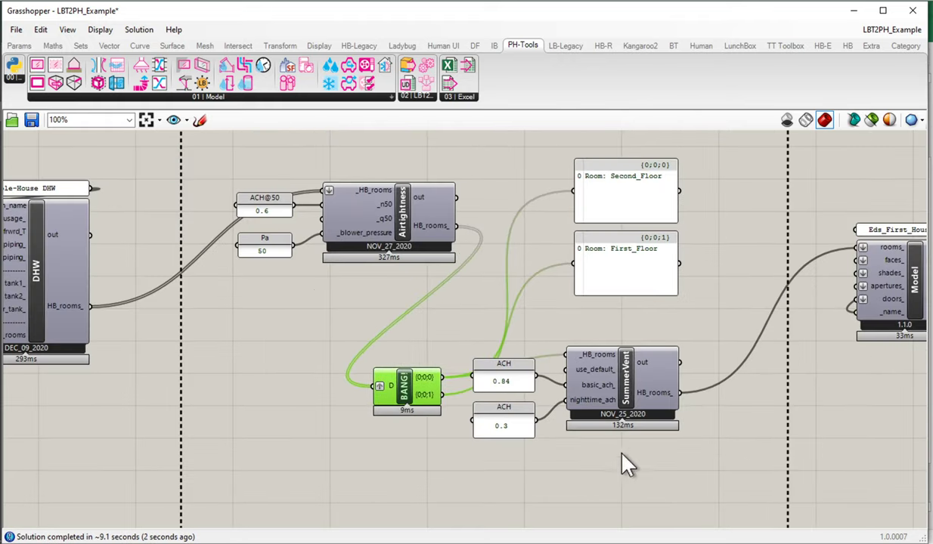
Duplicate SummerVent with its two ACH panels below the original, feed the copy from Explode Tree's {0;0;1} output, and lower the Explode Tree.
{"action": "left_click_drag", "start_coordinate": [710, 465], "coordinate": [454, 310]}
{"action": "right_click_drag", "start_coordinate": [638, 330], "coordinate": [606, 274]}
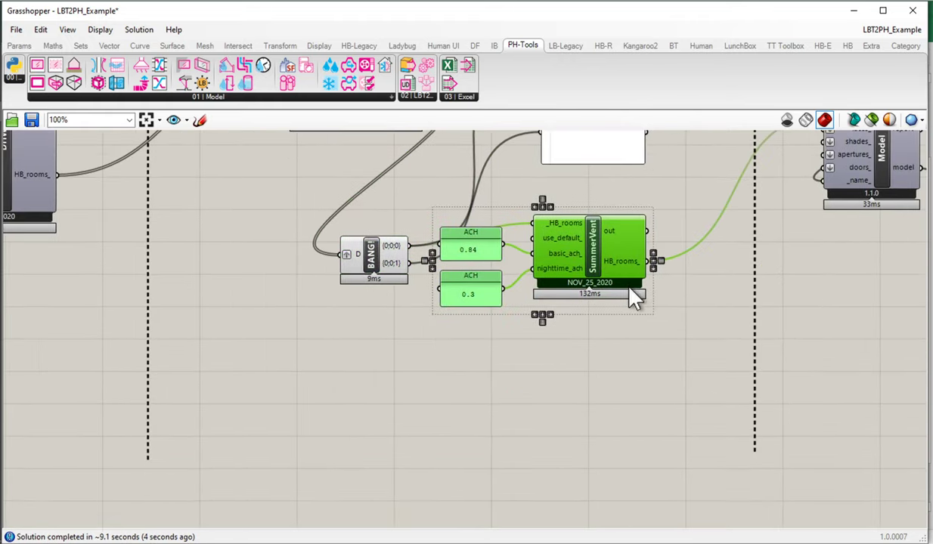
{"action": "left_click_drag", "start_coordinate": [604, 266], "coordinate": [594, 378]}
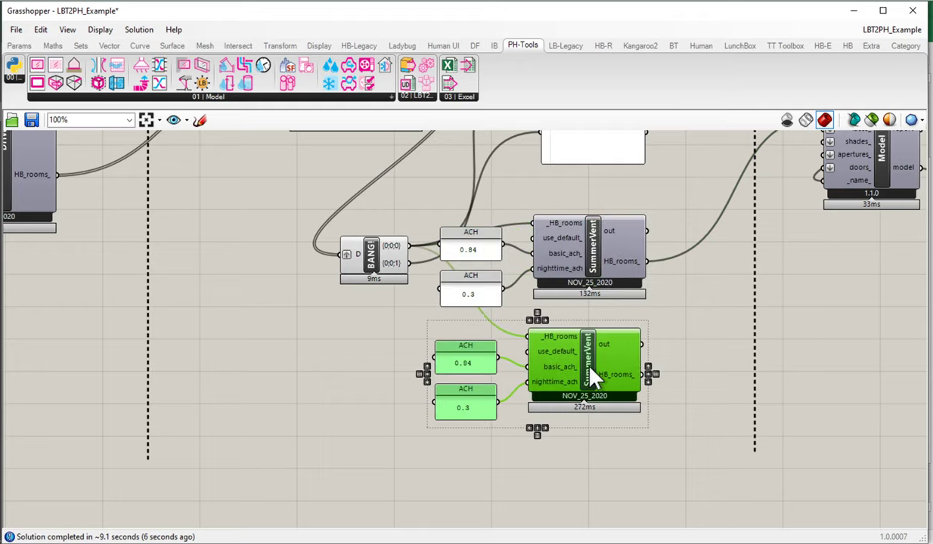
{"action": "left_click_drag", "start_coordinate": [406, 270], "coordinate": [529, 338]}
{"action": "left_click", "coordinate": [365, 254]}
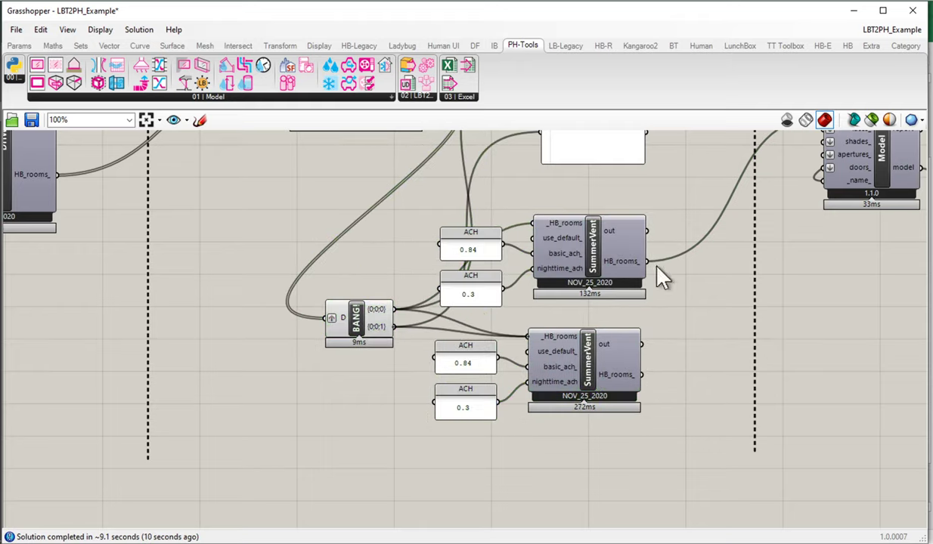
Add a Second Floor text label fitted above the upper SummerVent component and shift the lower SummerVent slightly to line up.
{"action": "double_click", "coordinate": [557, 206]}
{"action": "type", "text": "\""}
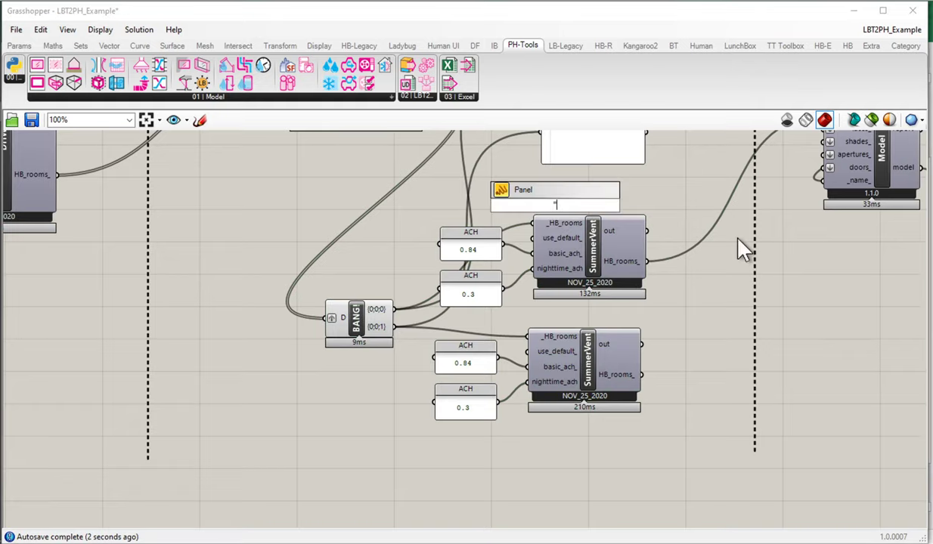
{"action": "type", "text": "Second Floor"}
{"action": "key", "text": "Return"}
{"action": "left_click_drag", "start_coordinate": [561, 201], "coordinate": [644, 205]}
{"action": "left_click_drag", "start_coordinate": [615, 356], "coordinate": [625, 357]}
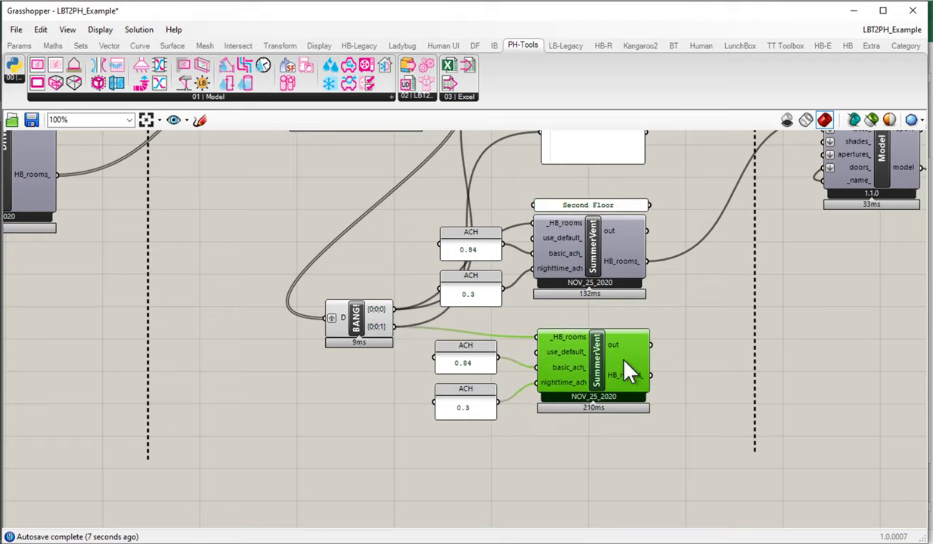
Copy the Second Floor label above the lower SummerVent component and change the copy's text to First Floor.
{"action": "left_click", "coordinate": [587, 206]}
{"action": "key", "text": "ctrl+c"}
{"action": "key", "text": "ctrl+v"}
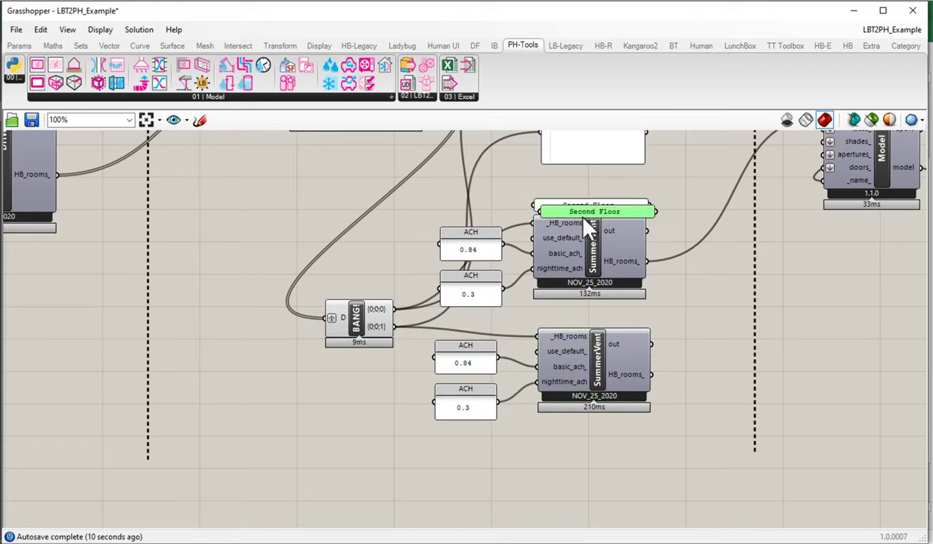
{"action": "left_click_drag", "start_coordinate": [589, 212], "coordinate": [591, 319]}
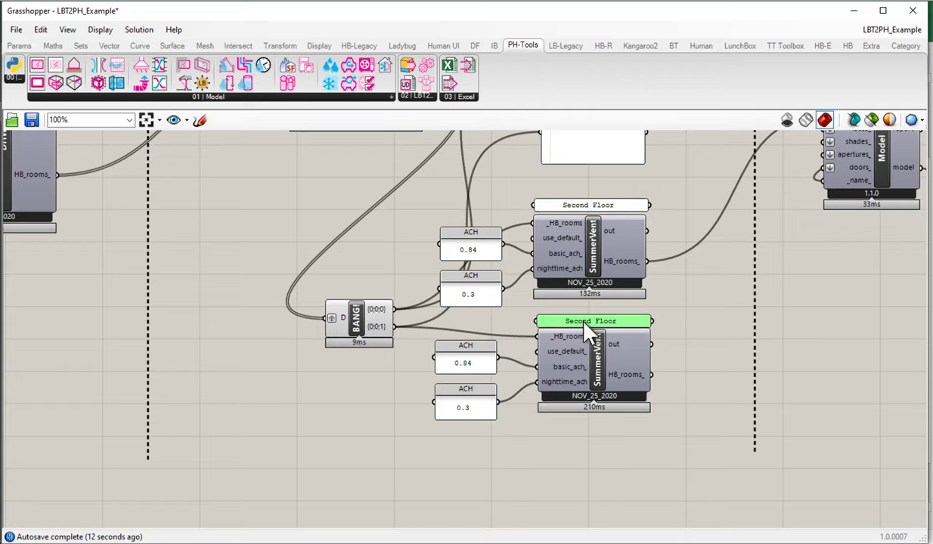
{"action": "double_click", "coordinate": [589, 312]}
{"action": "double_click", "coordinate": [506, 253]}
{"action": "type", "text": "For"}
{"action": "key", "text": "BackSpace"}
{"action": "key", "text": "BackSpace"}
{"action": "key", "text": "BackSpace"}
{"action": "type", "text": "First"}
{"action": "left_click", "coordinate": [619, 423]}
Add a Merge component, connect both SummerVent HB_rooms_ outputs to D1 and D2, and feed its result into Model's rooms_ input.
{"action": "double_click", "coordinate": [684, 290]}
{"action": "type", "text": "merge"}
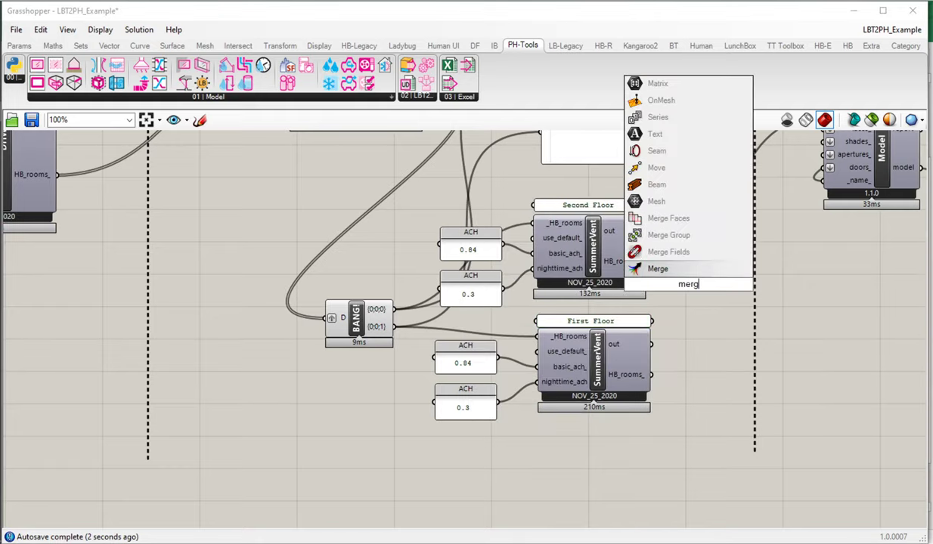
{"action": "key", "text": "Return"}
{"action": "left_click_drag", "start_coordinate": [670, 275], "coordinate": [646, 261]}
{"action": "mouse_move", "coordinate": [650, 374]}
{"action": "left_mouse_down"}
{"action": "mouse_move", "coordinate": [668, 293]}
{"action": "mouse_move", "coordinate": [701, 286]}
{"action": "left_mouse_up"}
{"action": "right_click_drag", "start_coordinate": [736, 295], "coordinate": [641, 408]}
{"action": "left_click_drag", "start_coordinate": [631, 397], "coordinate": [732, 230]}
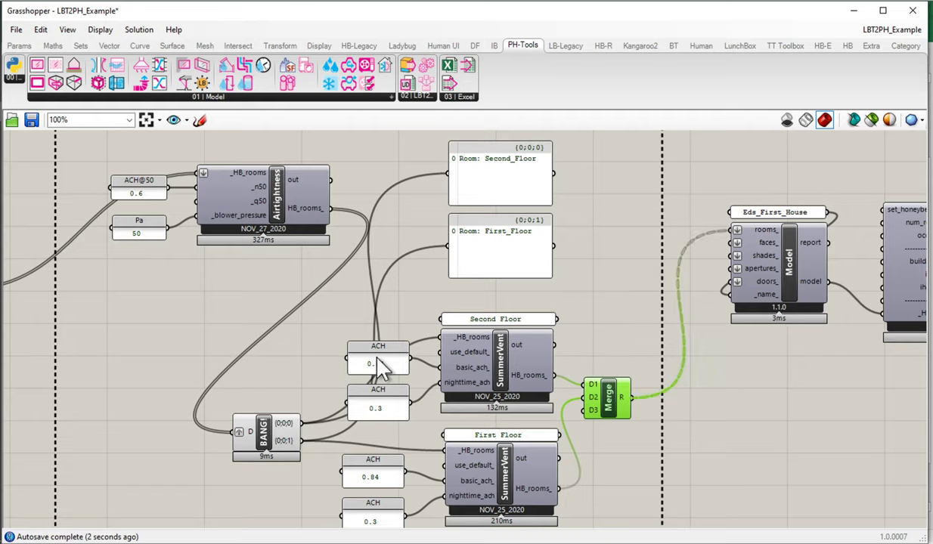
Set the Second Floor SummerVent's basic_ach_ panel to 1.2.
{"action": "scroll", "coordinate": [378, 391], "scroll_direction": "up", "scroll_amount": 2}
{"action": "left_click", "coordinate": [424, 280]}
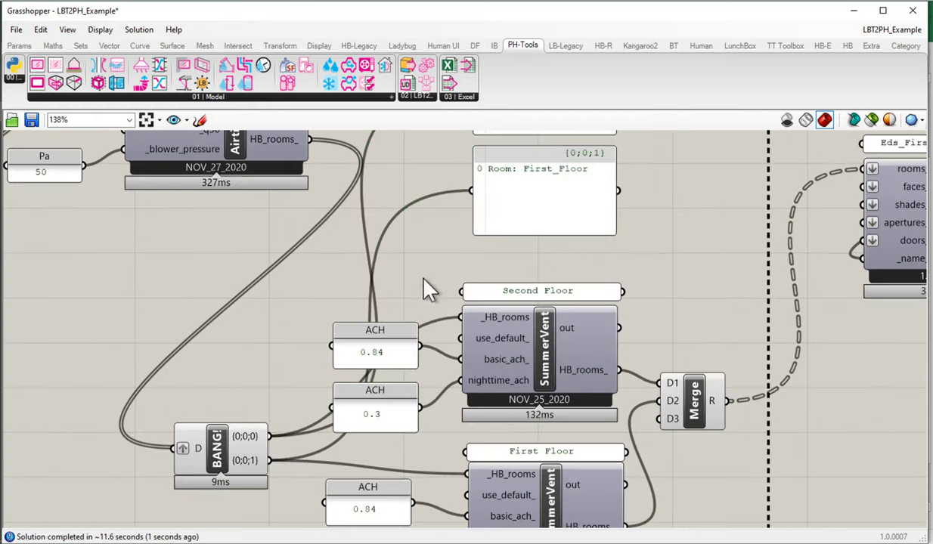
{"action": "double_click", "coordinate": [383, 352]}
{"action": "left_click", "coordinate": [315, 275]}
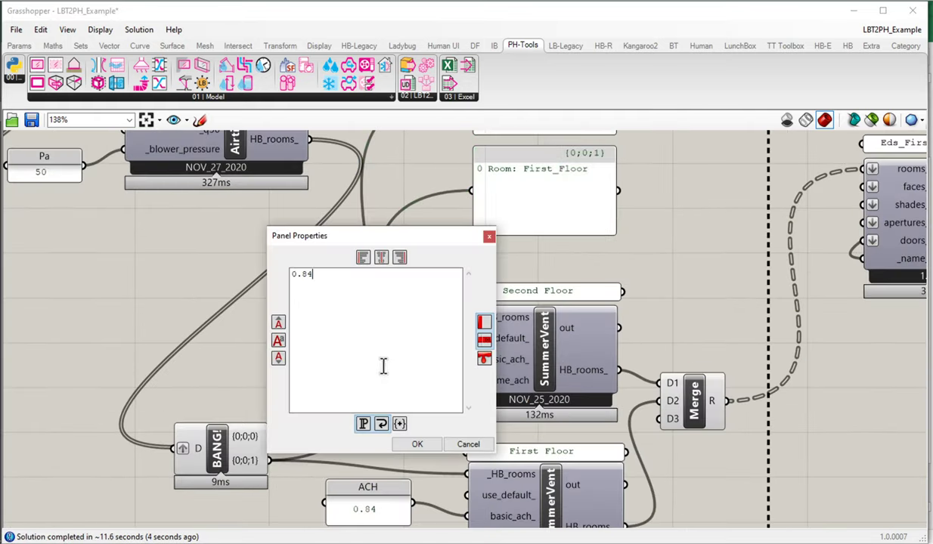
{"action": "left_click_drag", "start_coordinate": [320, 277], "coordinate": [304, 252]}
{"action": "type", "text": "1.2"}
{"action": "left_click", "coordinate": [417, 446]}
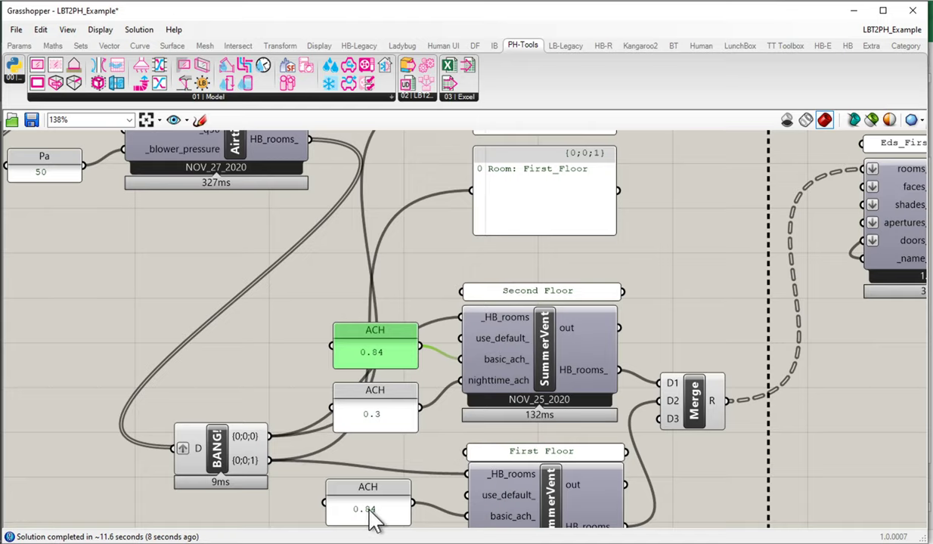
Set the First Floor SummerVent's nighttime_ach panel to 0.1.
{"action": "right_click_drag", "start_coordinate": [437, 459], "coordinate": [460, 275]}
{"action": "double_click", "coordinate": [353, 407]}
{"action": "double_click", "coordinate": [288, 357]}
{"action": "left_click", "coordinate": [412, 526]}
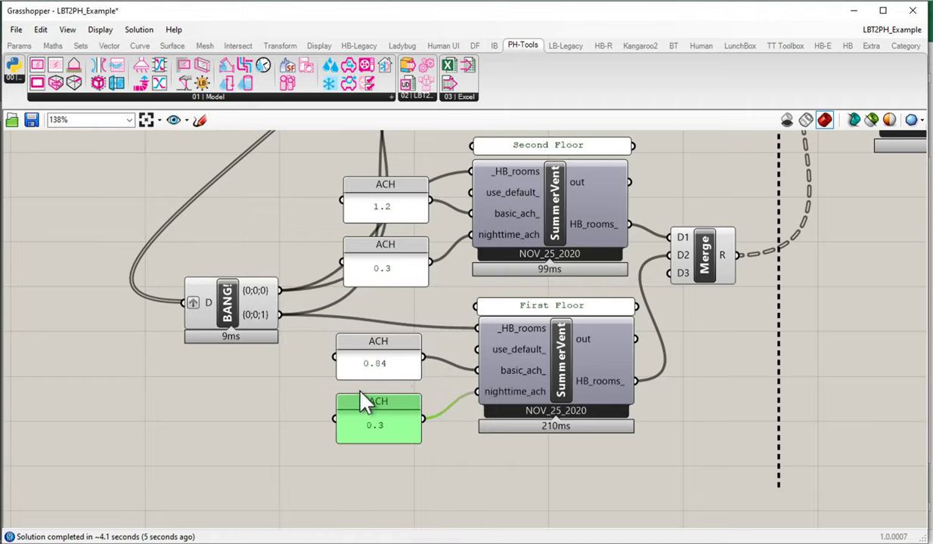
Set the Second Floor SummerVent's nighttime_ach panel to 0.8.
{"action": "left_click", "coordinate": [387, 271]}
{"action": "double_click", "coordinate": [387, 270]}
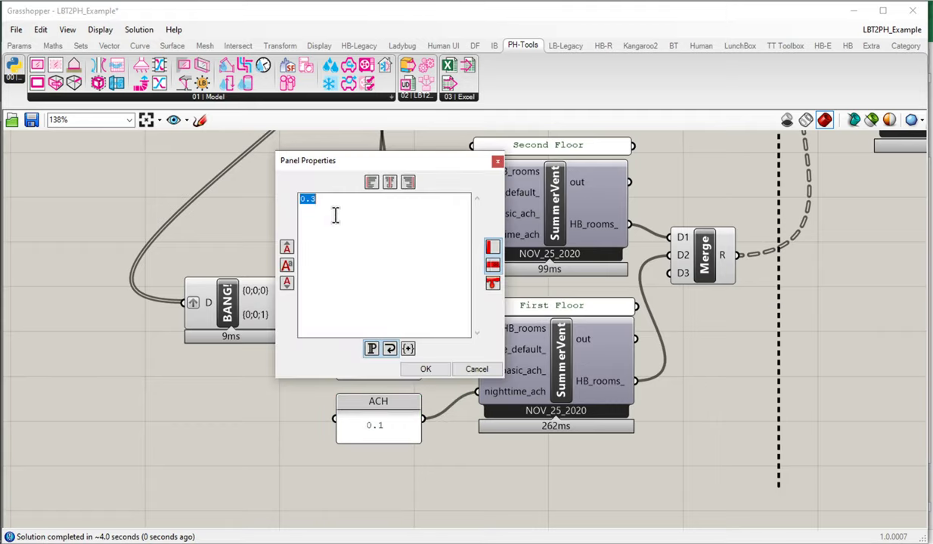
{"action": "double_click", "coordinate": [312, 200]}
{"action": "type", "text": "3"}
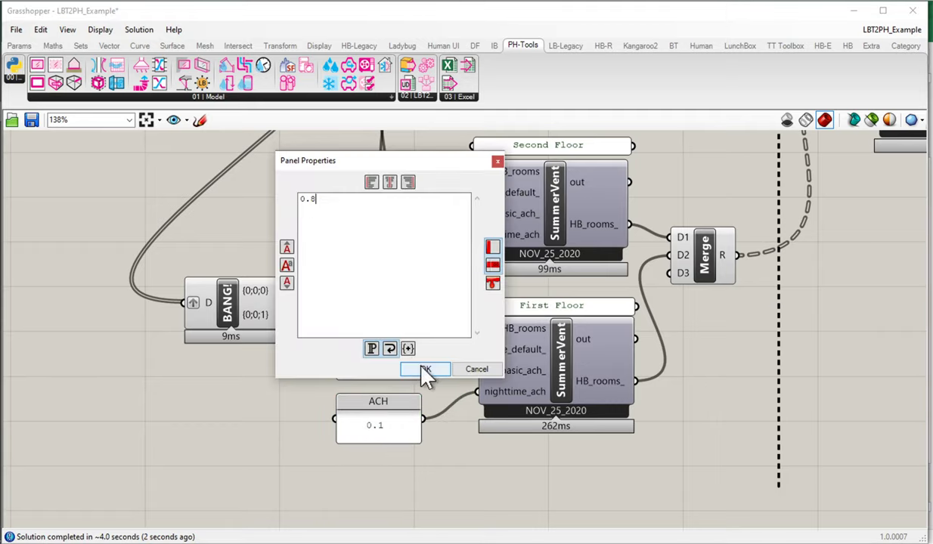
{"action": "left_click", "coordinate": [424, 370]}
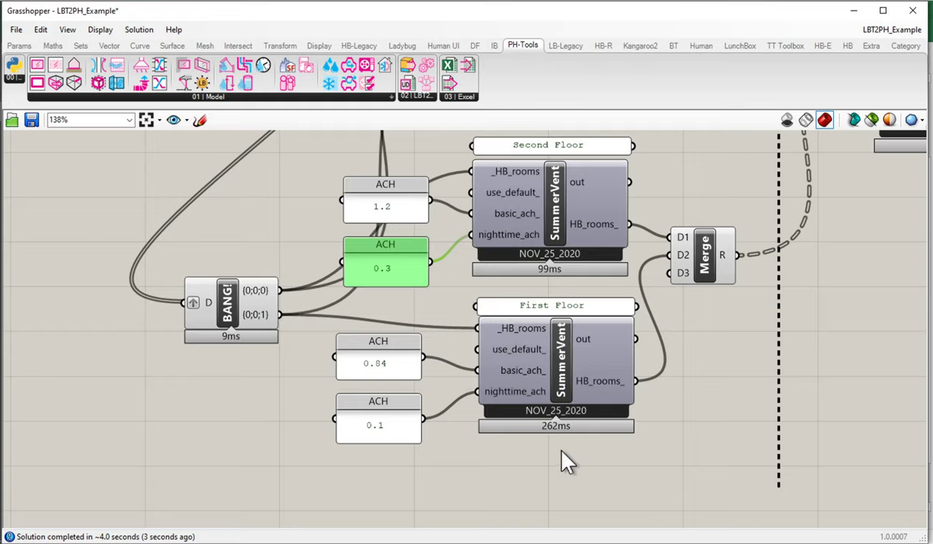
Align the First Floor SummerVent and its label under the Second Floor ones, and center the Merge component between their outputs.
{"action": "left_click_drag", "start_coordinate": [560, 454], "coordinate": [532, 320]}
{"action": "scroll", "coordinate": [561, 364], "scroll_direction": "down", "scroll_amount": 3}
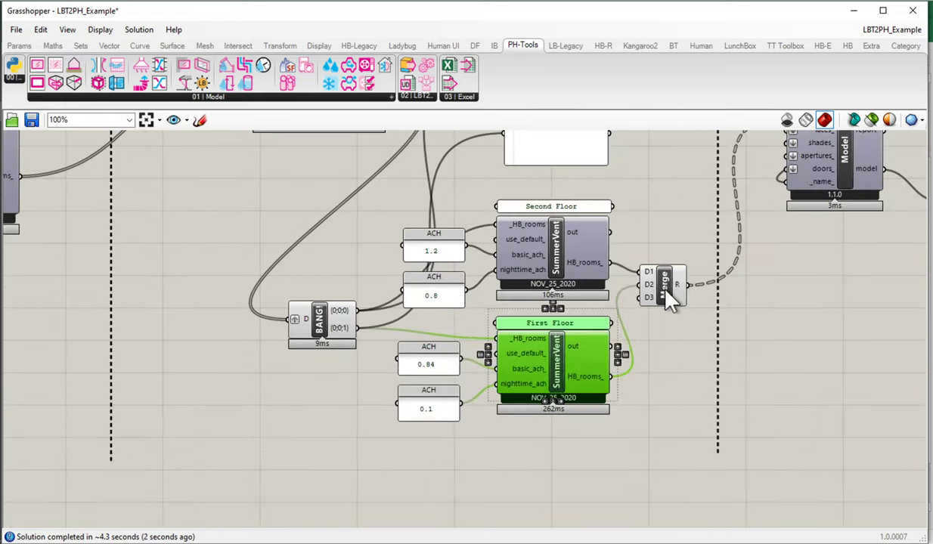
{"action": "left_click", "coordinate": [670, 313]}
{"action": "left_click_drag", "start_coordinate": [675, 321], "coordinate": [673, 320]}
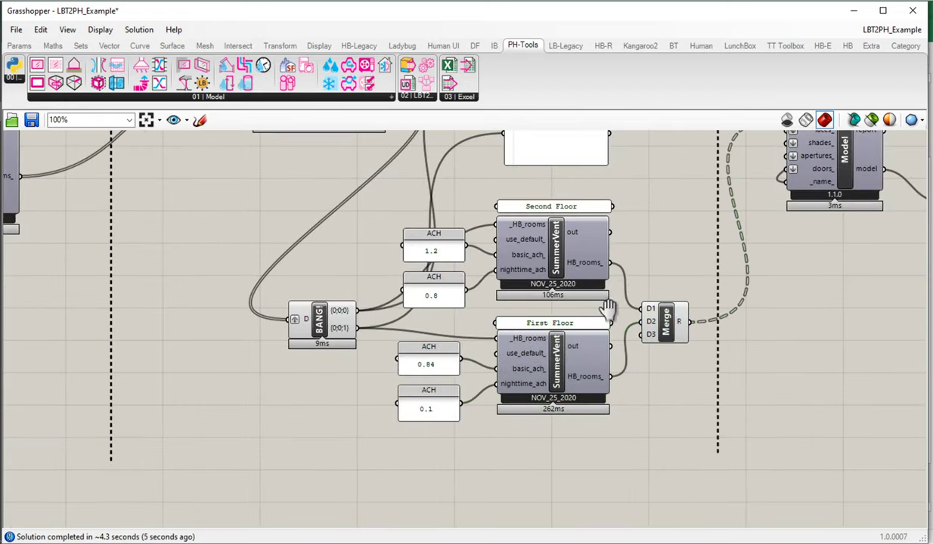
Delete the two panels that display the Second_Floor and First_Floor rooms from the Explode Tree.
{"action": "right_click_drag", "start_coordinate": [607, 309], "coordinate": [589, 378]}
{"action": "left_click_drag", "start_coordinate": [608, 233], "coordinate": [505, 134]}
{"action": "key", "text": "Delete"}
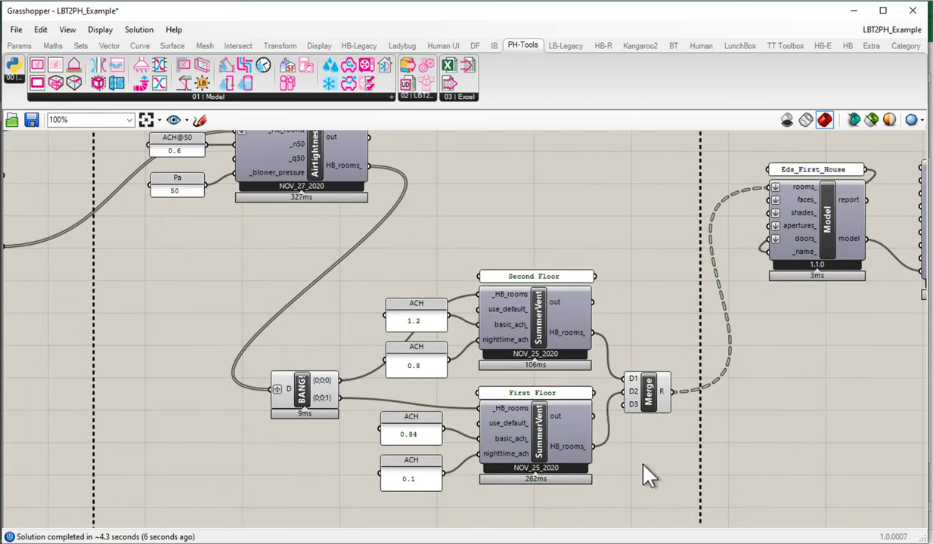
Move the Explode Tree component slightly closer to the ACH panels.
{"action": "left_click_drag", "start_coordinate": [648, 476], "coordinate": [260, 277]}
{"action": "right_click", "coordinate": [522, 203]}
{"action": "left_click", "coordinate": [556, 236]}
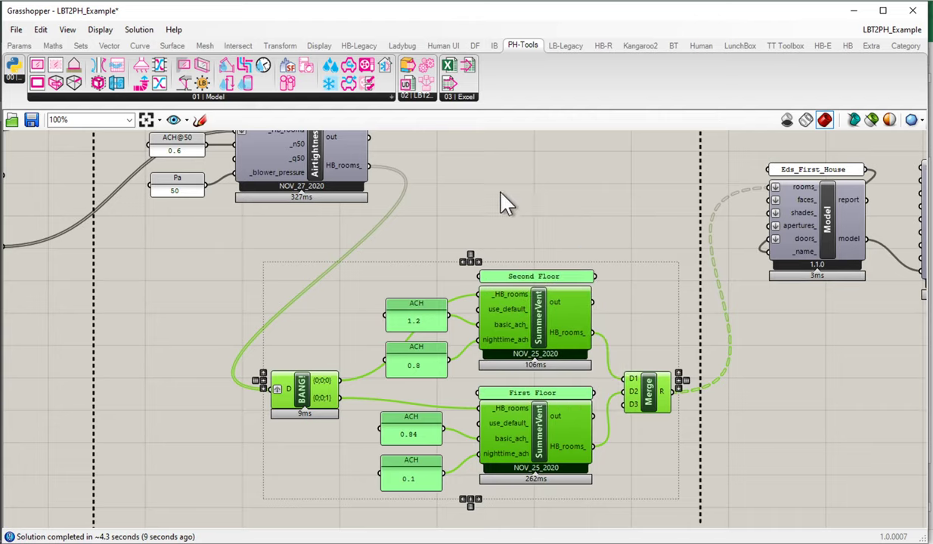
{"action": "left_click", "coordinate": [250, 427]}
{"action": "left_click_drag", "start_coordinate": [294, 378], "coordinate": [342, 378]}
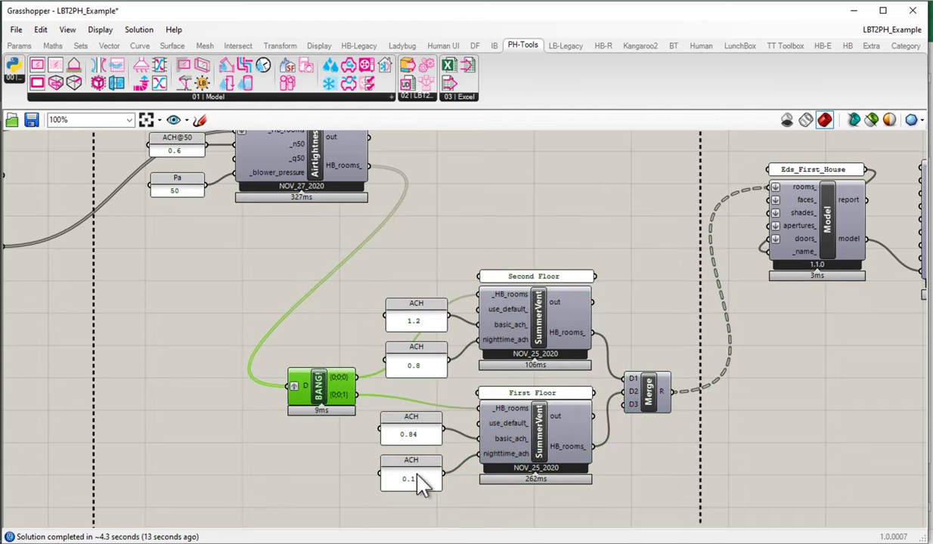
{"action": "left_click", "coordinate": [651, 397]}
Switch to the PHPP workbook in Excel and read the comment on SummVent's Night ventilation value cell.
{"action": "mouse_move", "coordinate": [3, 151]}
{"action": "left_click", "coordinate": [49, 132]}
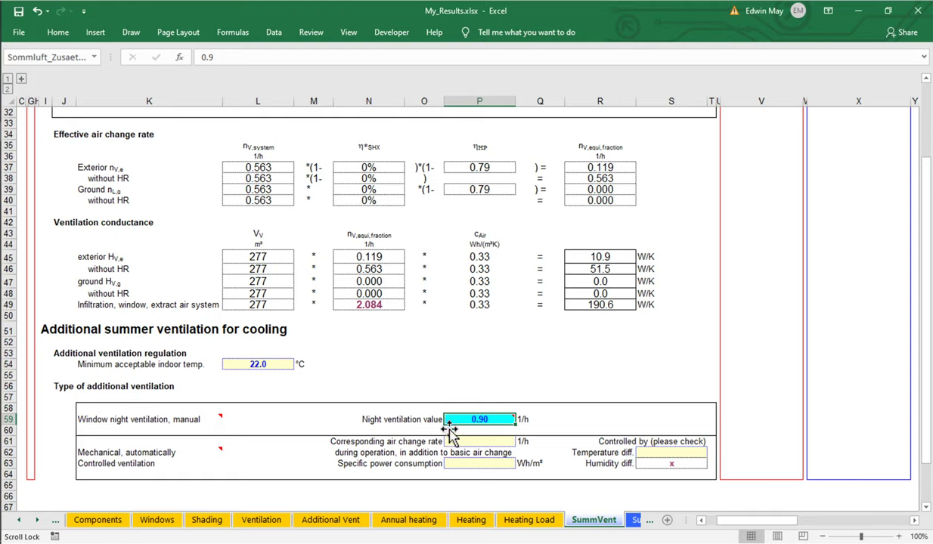
{"action": "mouse_move", "coordinate": [494, 418]}
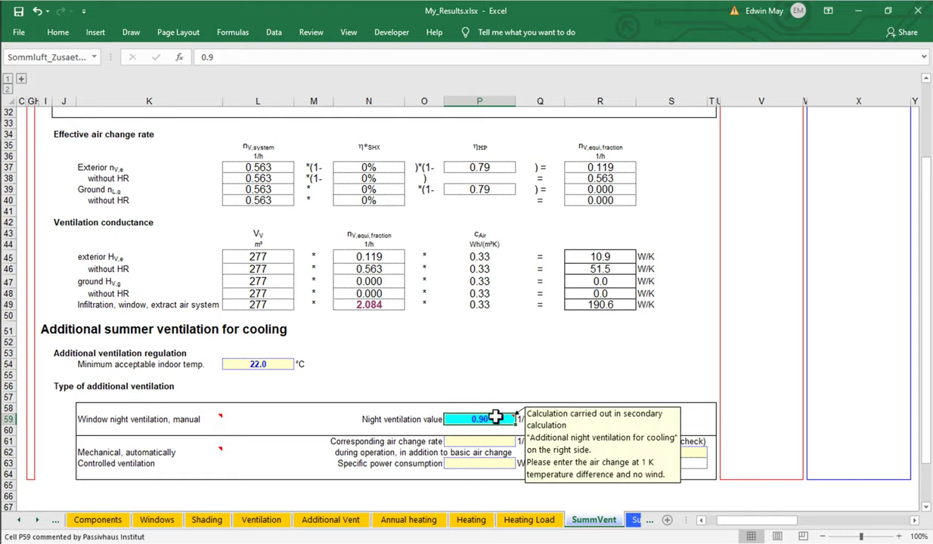
Switch to Grasshopper and align the four ACH panels into one vertical column.
{"action": "mouse_move", "coordinate": [16, 132]}
{"action": "left_click", "coordinate": [34, 106]}
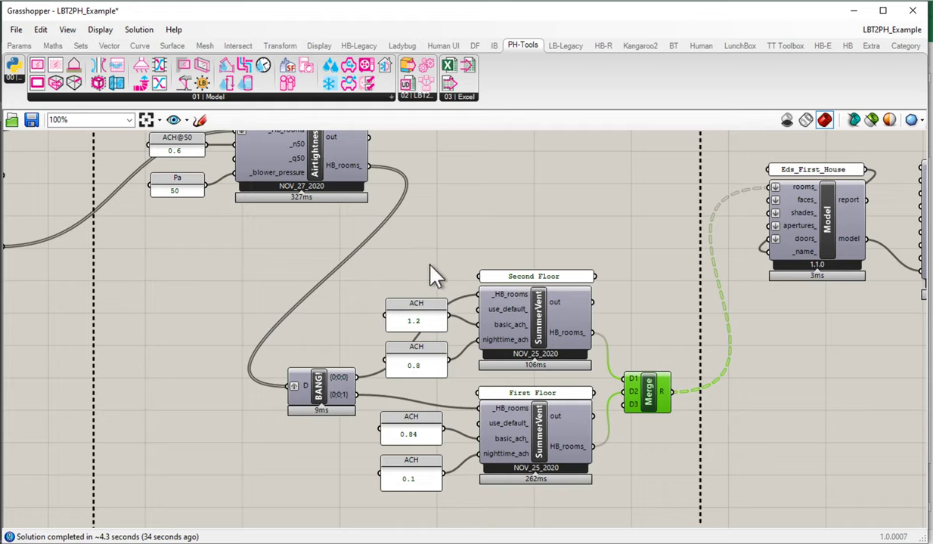
{"action": "left_click_drag", "start_coordinate": [430, 265], "coordinate": [414, 291]}
{"action": "left_click", "coordinate": [414, 287]}
{"action": "left_click", "coordinate": [427, 238]}
Switch to Excel and examine the SummVent sheet's secondary calculation for hygienic air change rate through window ventilation.
{"action": "mouse_move", "coordinate": [3, 155]}
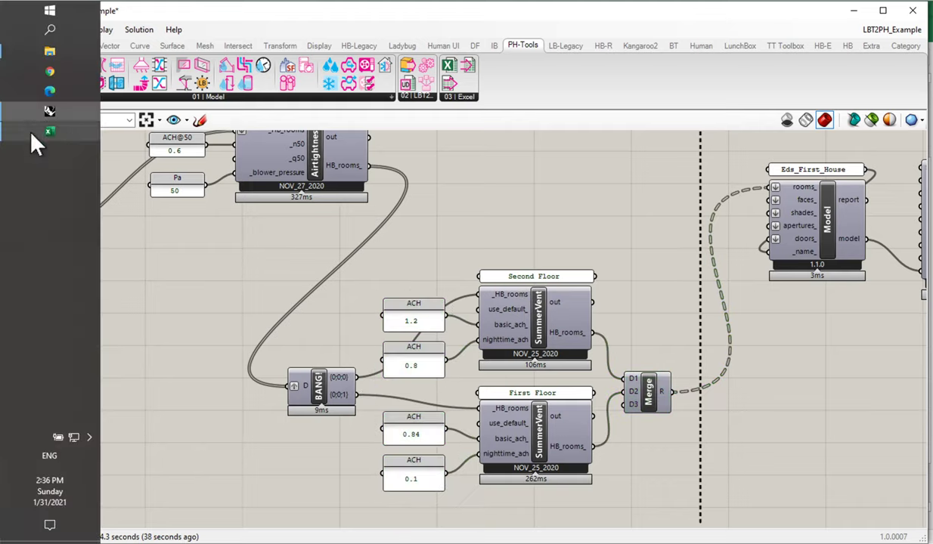
{"action": "left_click", "coordinate": [68, 132]}
{"action": "left_click_drag", "start_coordinate": [758, 522], "coordinate": [847, 523]}
{"action": "scroll", "coordinate": [531, 309], "scroll_direction": "up", "scroll_amount": 9}
{"action": "scroll", "coordinate": [528, 309], "scroll_direction": "down", "scroll_amount": 2}
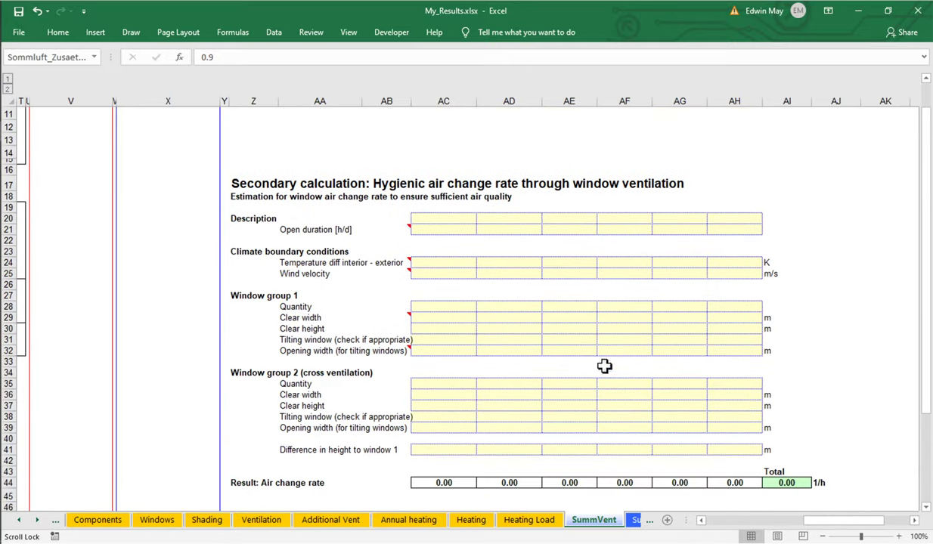
Check the first Air change rate result cell's formula, switch to Grasshopper and inspect the Second Floor basic ACH panel without changing it.
{"action": "left_click", "coordinate": [439, 482]}
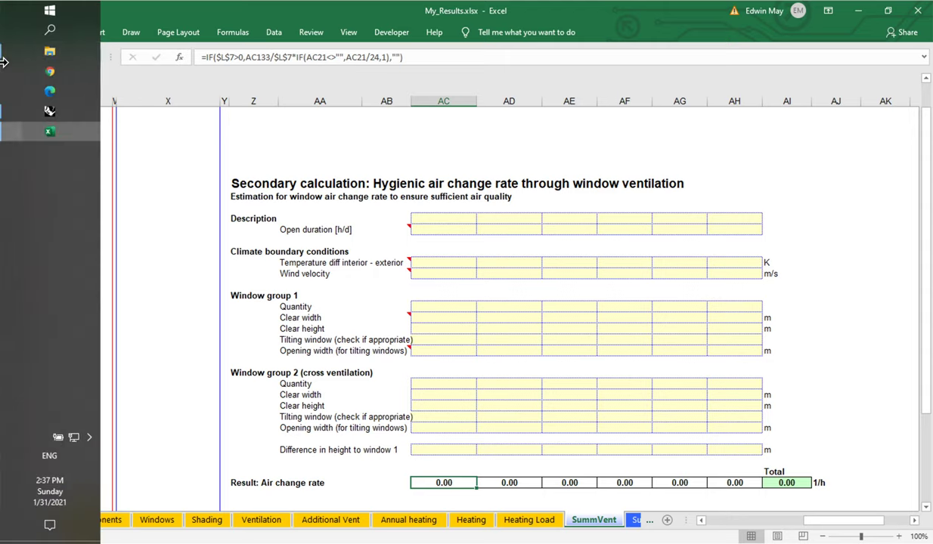
{"action": "left_click", "coordinate": [50, 111]}
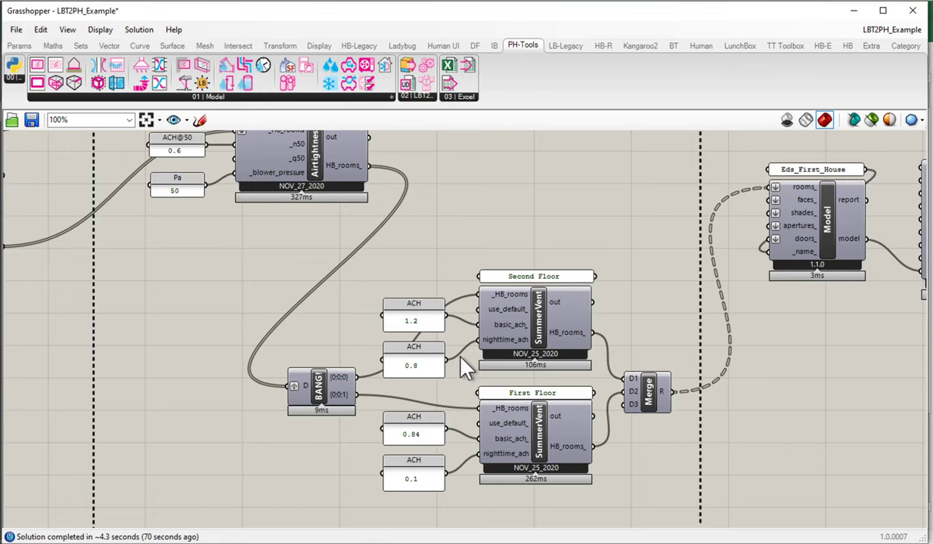
{"action": "right_click_drag", "start_coordinate": [474, 378], "coordinate": [475, 353]}
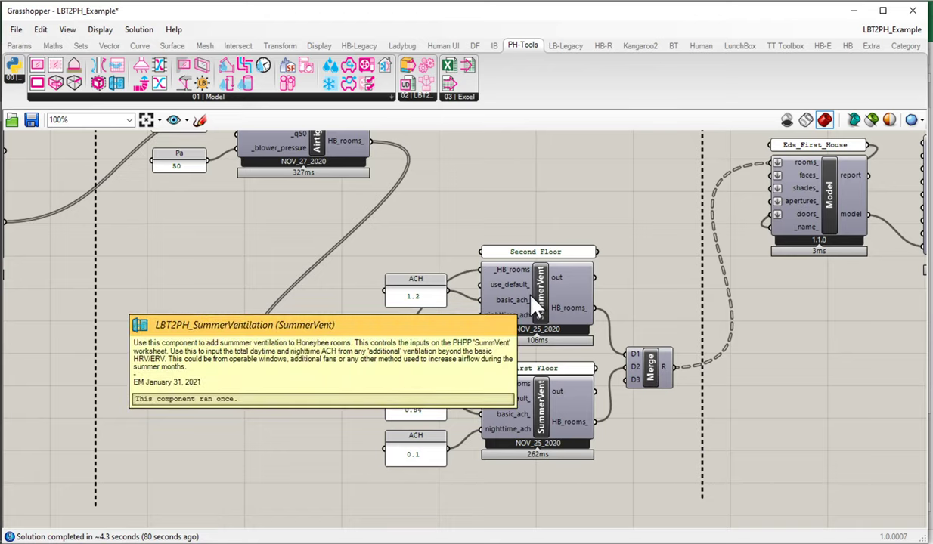
{"action": "mouse_move", "coordinate": [533, 297]}
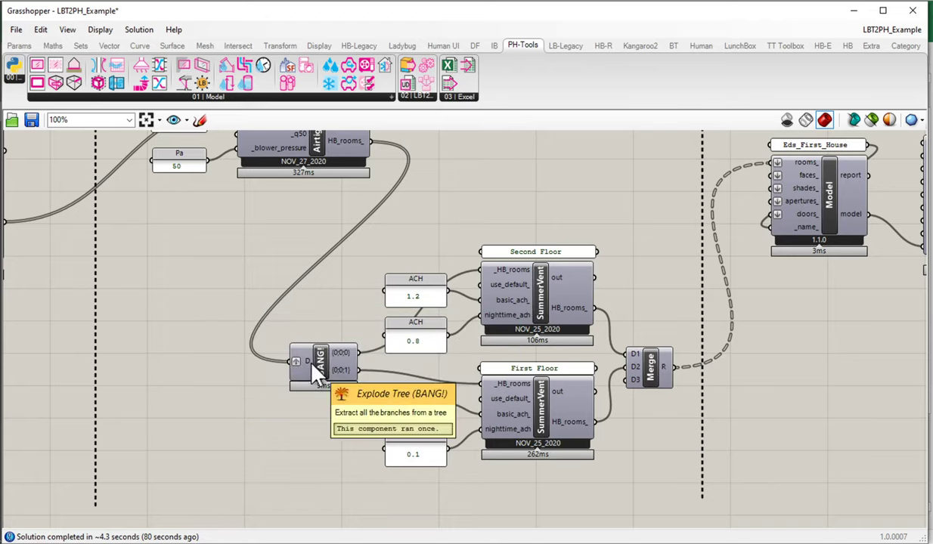
{"action": "double_click", "coordinate": [408, 291]}
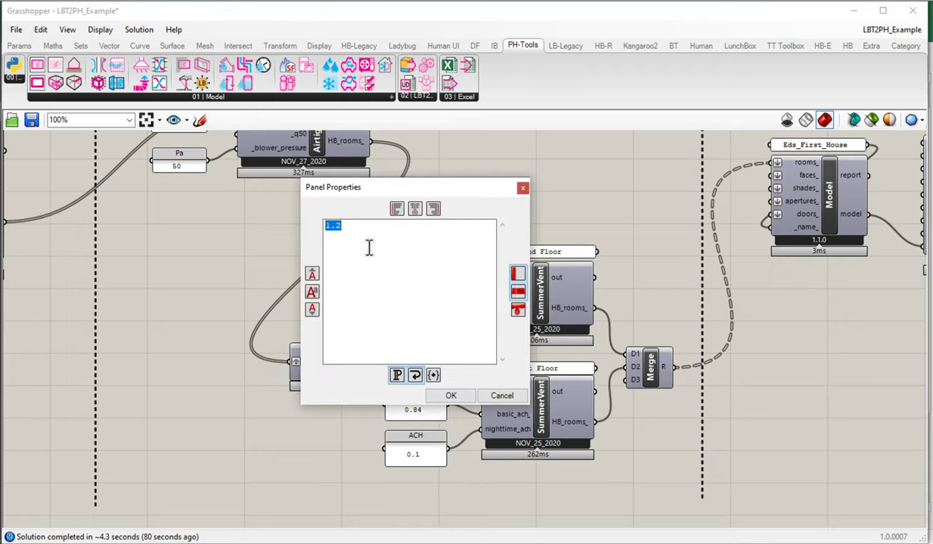
{"action": "left_click", "coordinate": [508, 396]}
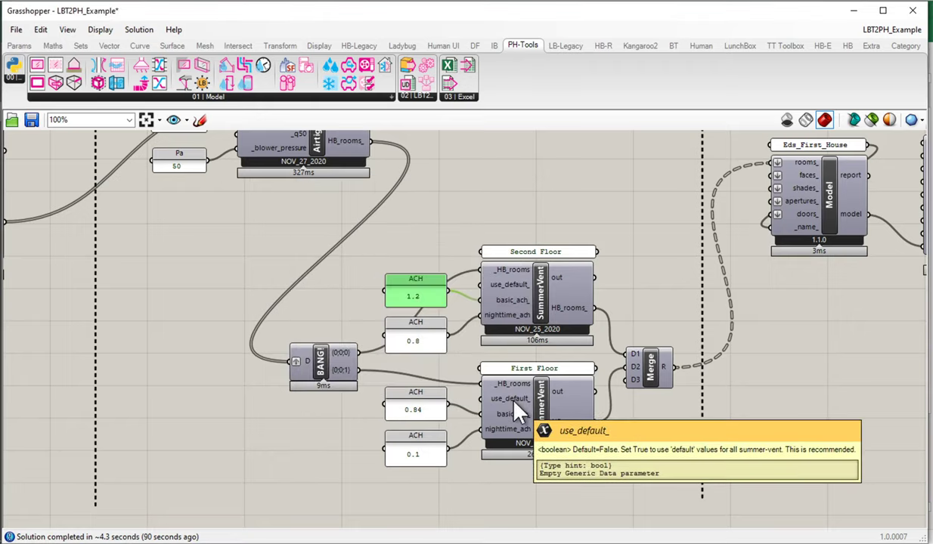
Add a new SummerVent component above the Second Floor one and feed its _HB_rooms input from the Airtightness component's rooms output.
{"action": "scroll", "coordinate": [575, 228], "scroll_direction": "up", "scroll_amount": 2}
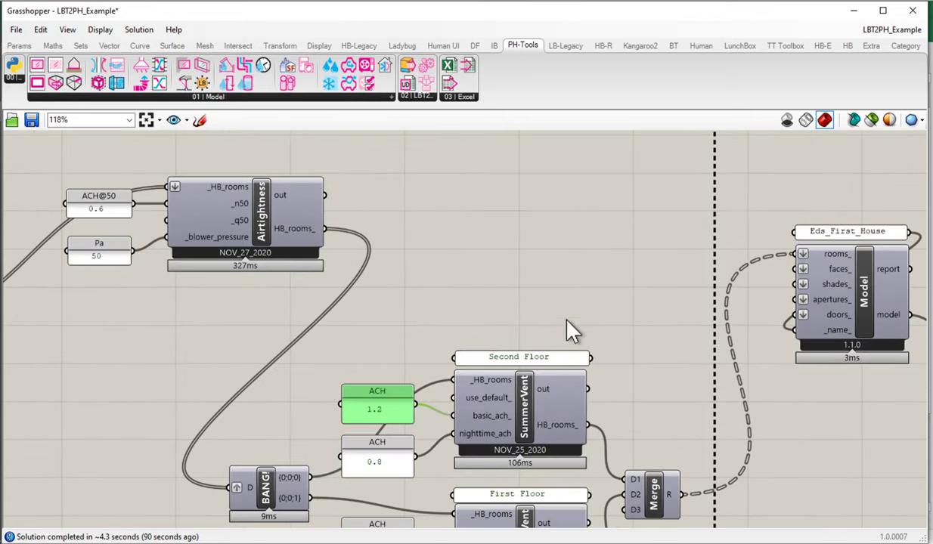
{"action": "left_click", "coordinate": [195, 96]}
{"action": "left_click_drag", "start_coordinate": [257, 194], "coordinate": [448, 233]}
{"action": "left_click_drag", "start_coordinate": [513, 215], "coordinate": [513, 217]}
{"action": "left_click_drag", "start_coordinate": [324, 228], "coordinate": [447, 183]}
{"action": "left_click", "coordinate": [478, 184]}
{"action": "left_click_drag", "start_coordinate": [489, 183], "coordinate": [484, 184]}
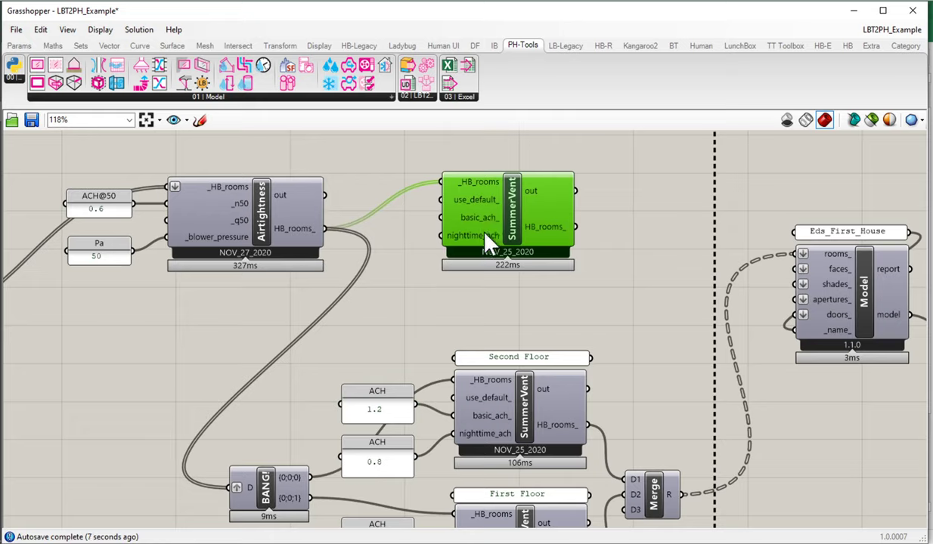
Add a Boolean Toggle set to True and connect it to the new SummerVent component's use_default_ input.
{"action": "double_click", "coordinate": [437, 147]}
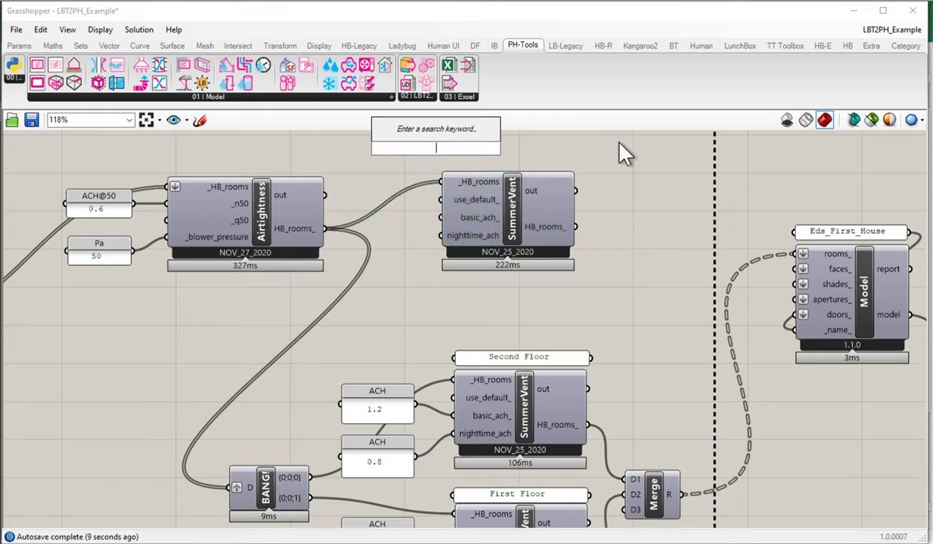
{"action": "type", "text": "bool"}
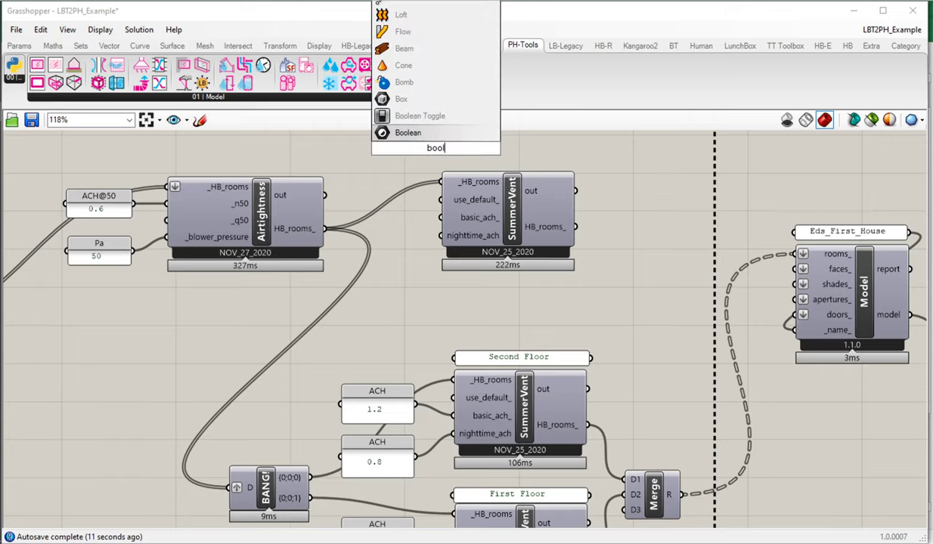
{"action": "key", "text": "Up"}
{"action": "key", "text": "Return"}
{"action": "left_click_drag", "start_coordinate": [471, 177], "coordinate": [508, 173]}
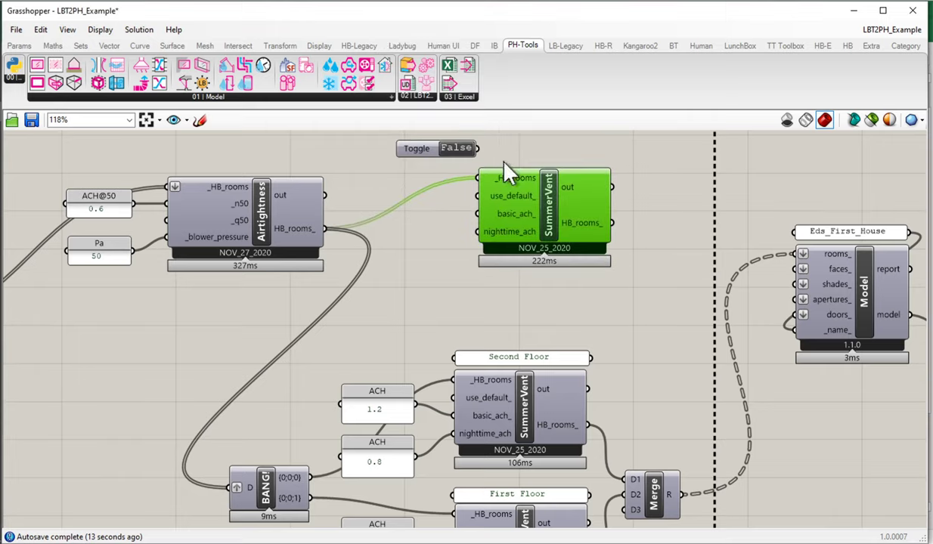
{"action": "left_click_drag", "start_coordinate": [417, 143], "coordinate": [466, 152]}
{"action": "double_click", "coordinate": [414, 201]}
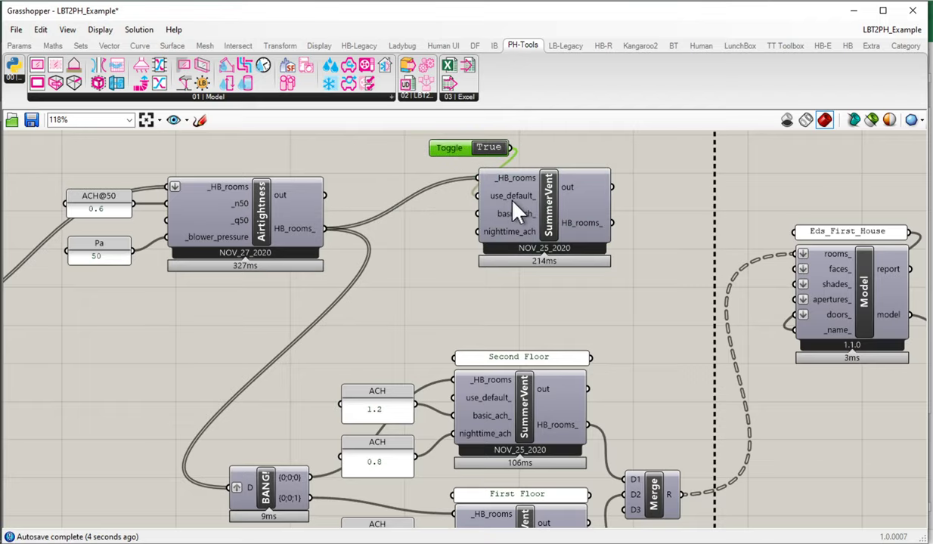
{"action": "left_click_drag", "start_coordinate": [527, 206], "coordinate": [506, 210]}
Connect the new SummerVent's rooms output to the Model's rooms_ input and delete the per-floor SummerVent group, including its panels, Explode Tree and Merge.
{"action": "right_click_drag", "start_coordinate": [565, 208], "coordinate": [468, 278]}
{"action": "scroll", "coordinate": [475, 340], "scroll_direction": "down", "scroll_amount": 2}
{"action": "left_click_drag", "start_coordinate": [463, 232], "coordinate": [642, 249]}
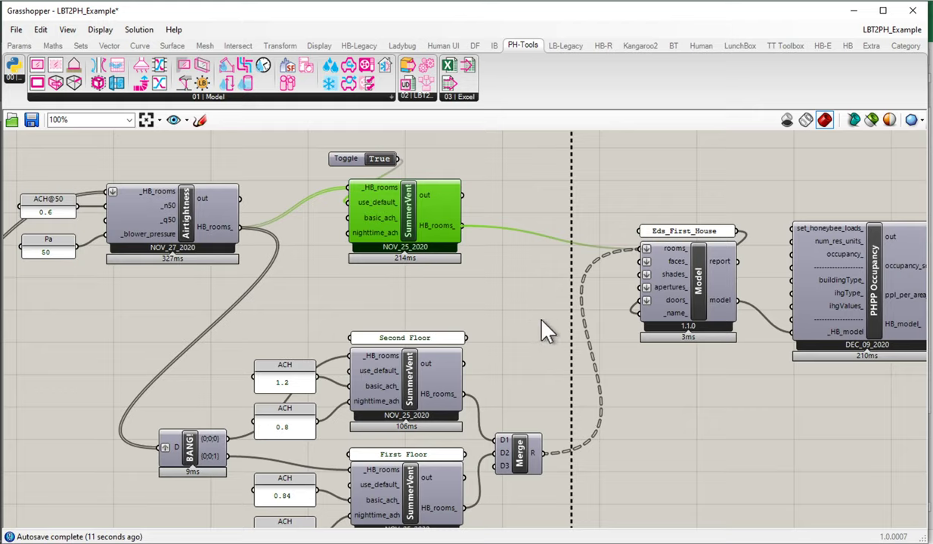
{"action": "left_click_drag", "start_coordinate": [542, 321], "coordinate": [133, 533]}
{"action": "key", "text": "Delete"}
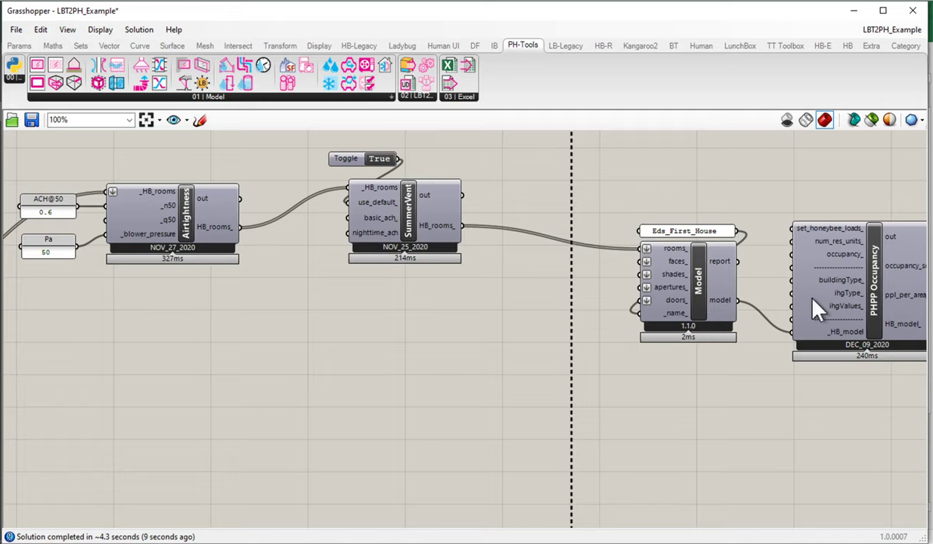
Switch to Excel and examine the formulas of SummVent's window ventilation air change rate and Night ventilation value cells.
{"action": "mouse_move", "coordinate": [3, 162]}
{"action": "left_click", "coordinate": [28, 125]}
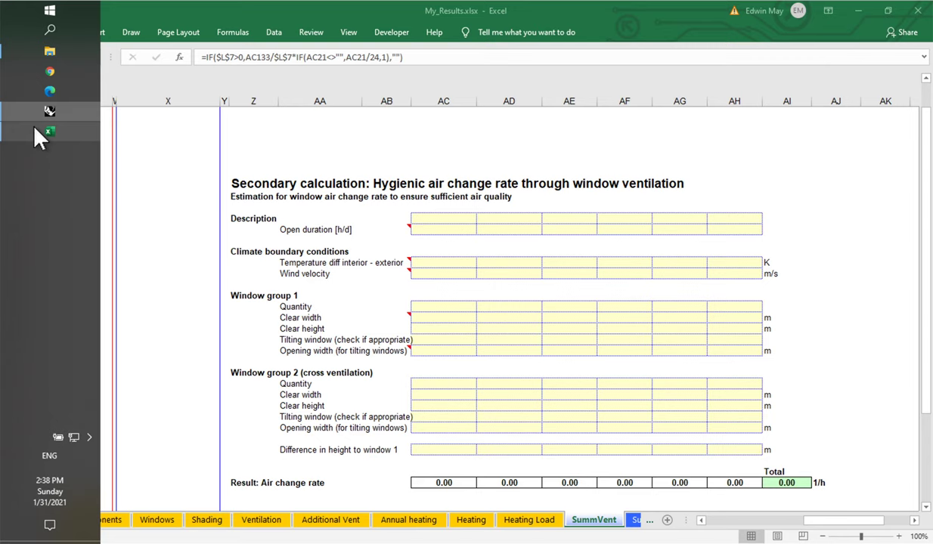
{"action": "left_click_drag", "start_coordinate": [831, 521], "coordinate": [718, 522]}
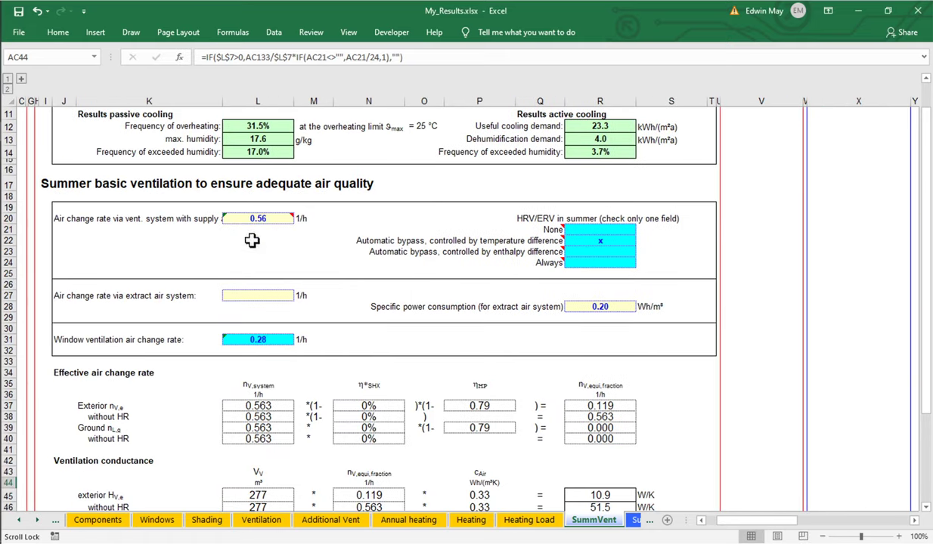
{"action": "left_click", "coordinate": [258, 340]}
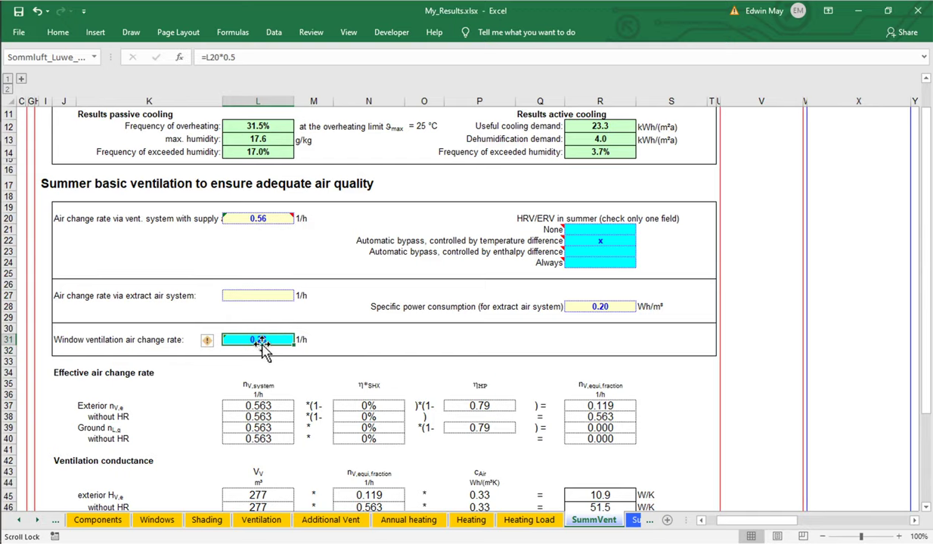
{"action": "scroll", "coordinate": [262, 347], "scroll_direction": "down", "scroll_amount": 3}
{"action": "scroll", "coordinate": [263, 348], "scroll_direction": "down", "scroll_amount": 7}
{"action": "left_click", "coordinate": [481, 319]}
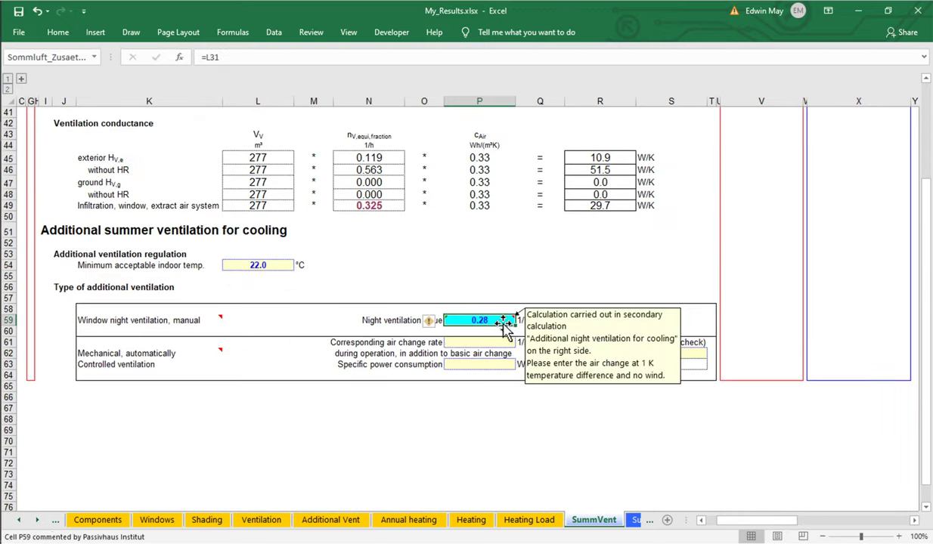
{"action": "scroll", "coordinate": [304, 336], "scroll_direction": "up", "scroll_amount": 2}
{"action": "scroll", "coordinate": [305, 336], "scroll_direction": "up", "scroll_amount": 7}
{"action": "scroll", "coordinate": [291, 337], "scroll_direction": "up", "scroll_amount": 2}
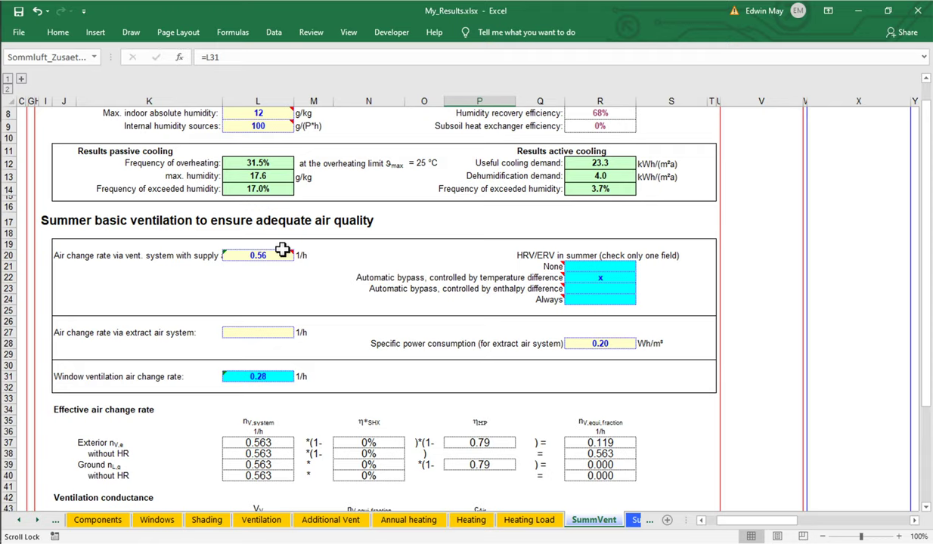
{"action": "left_click", "coordinate": [242, 361]}
{"action": "scroll", "coordinate": [401, 346], "scroll_direction": "up", "scroll_amount": 2}
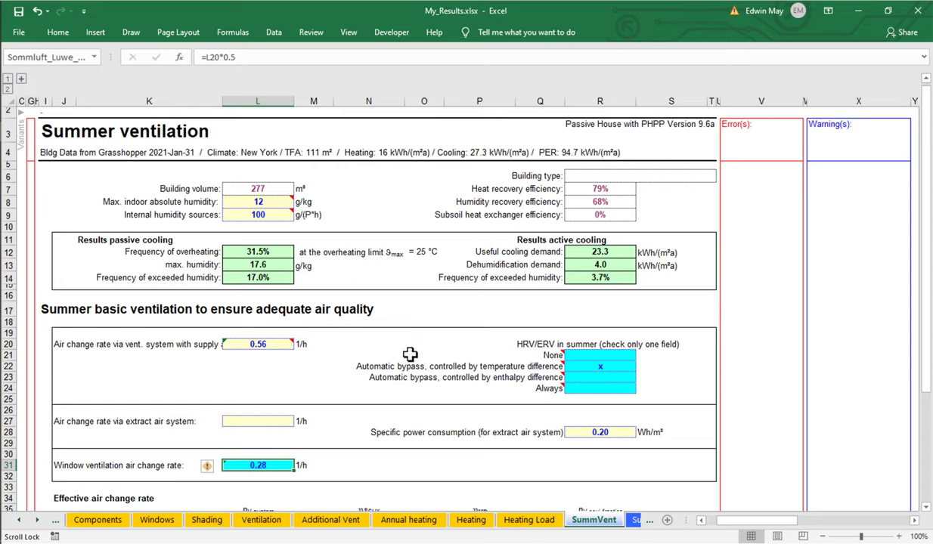
Look at the SummerVent setup in Grasshopper and return to Excel to review SummVent's Night ventilation value and the cooling demand in the header.
{"action": "mouse_move", "coordinate": [2, 36]}
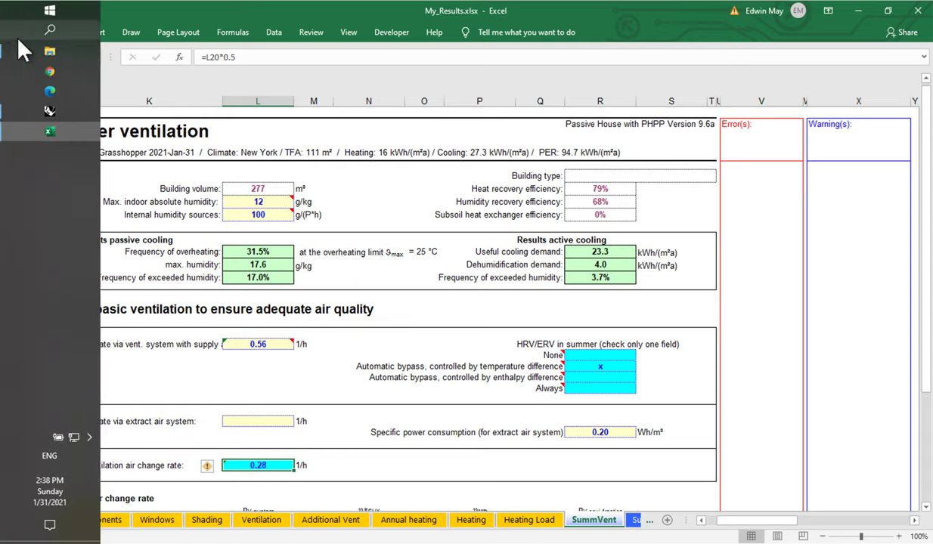
{"action": "left_click", "coordinate": [52, 111]}
{"action": "mouse_move", "coordinate": [384, 210]}
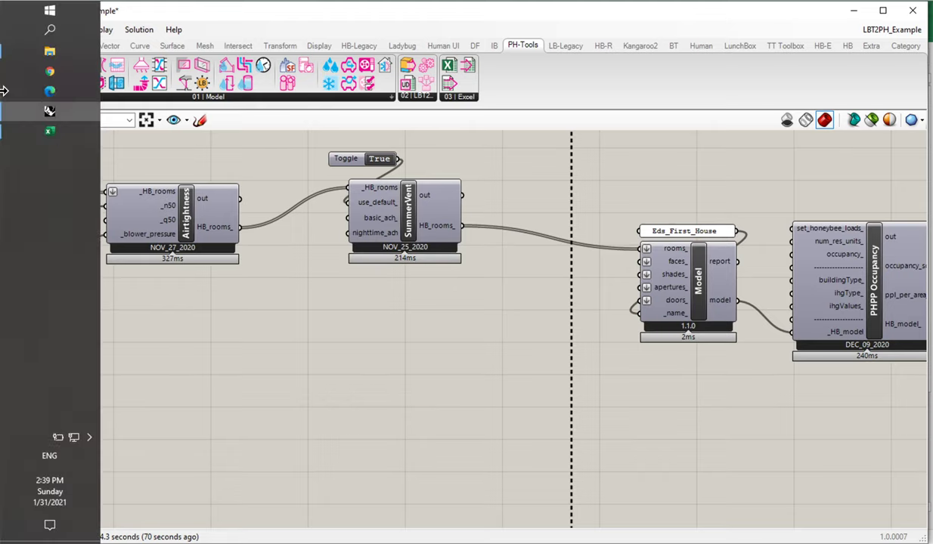
{"action": "left_click", "coordinate": [50, 131]}
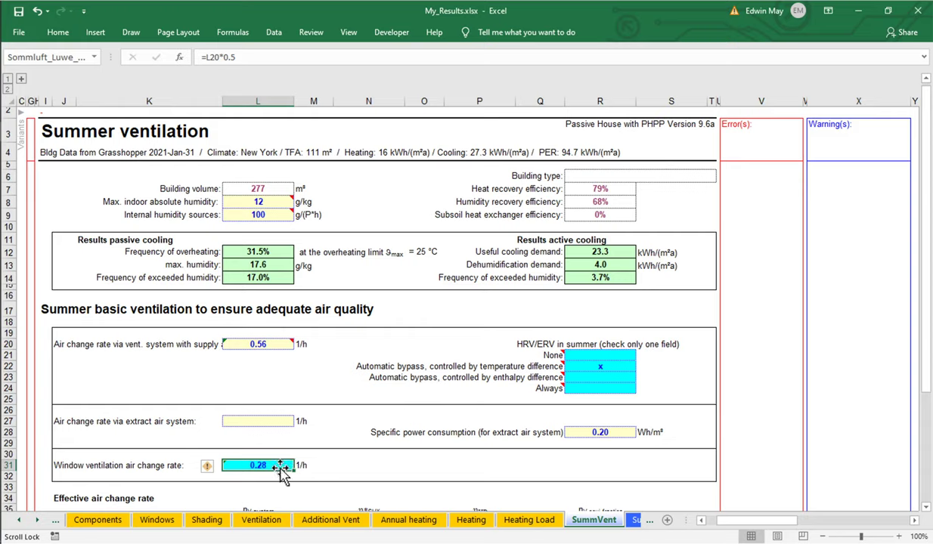
{"action": "scroll", "coordinate": [306, 428], "scroll_direction": "down", "scroll_amount": 12}
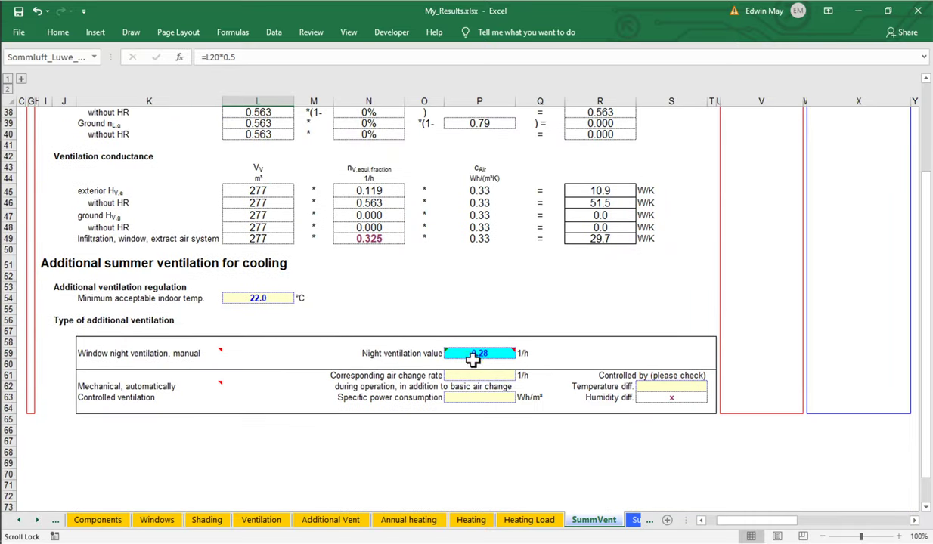
{"action": "scroll", "coordinate": [474, 356], "scroll_direction": "up", "scroll_amount": 12}
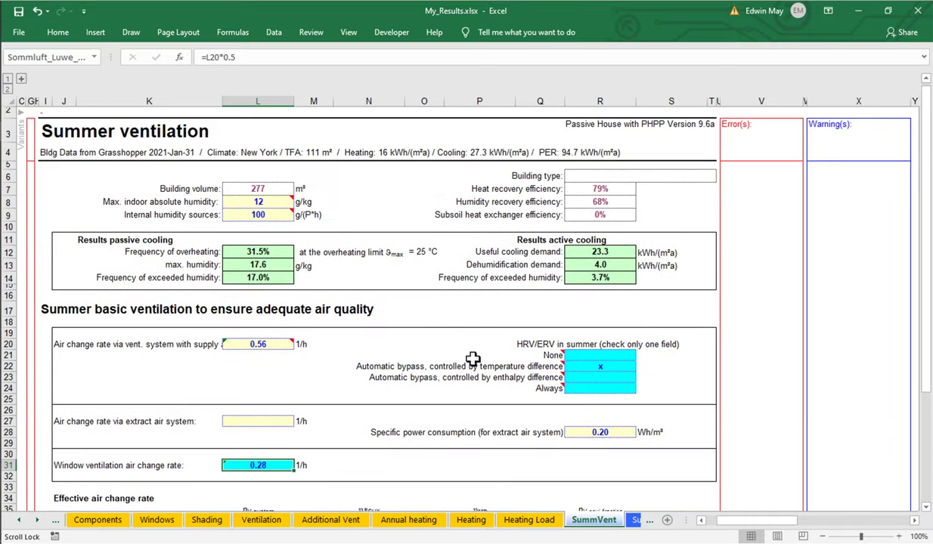
{"action": "left_click", "coordinate": [469, 153]}
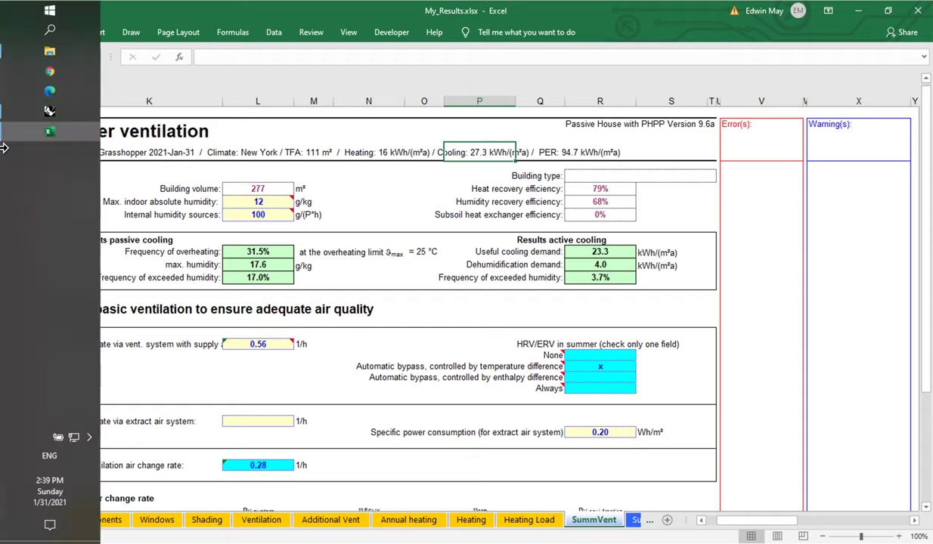
Switch to Grasshopper and add a panel with the value 1, connected to the SummerVent component's nighttime_ach input.
{"action": "left_click", "coordinate": [49, 110]}
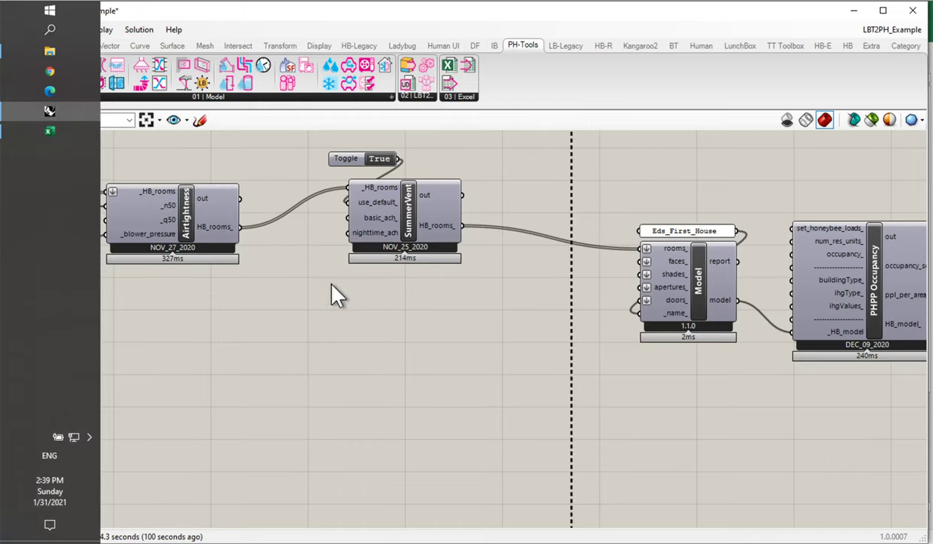
{"action": "double_click", "coordinate": [310, 281]}
{"action": "type", "text": "\""}
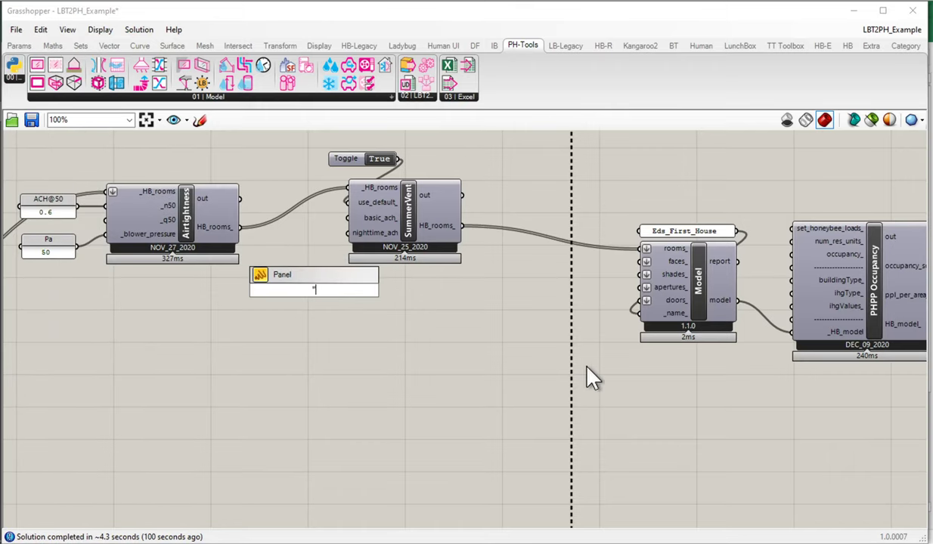
{"action": "type", "text": "1"}
{"action": "key", "text": "Return"}
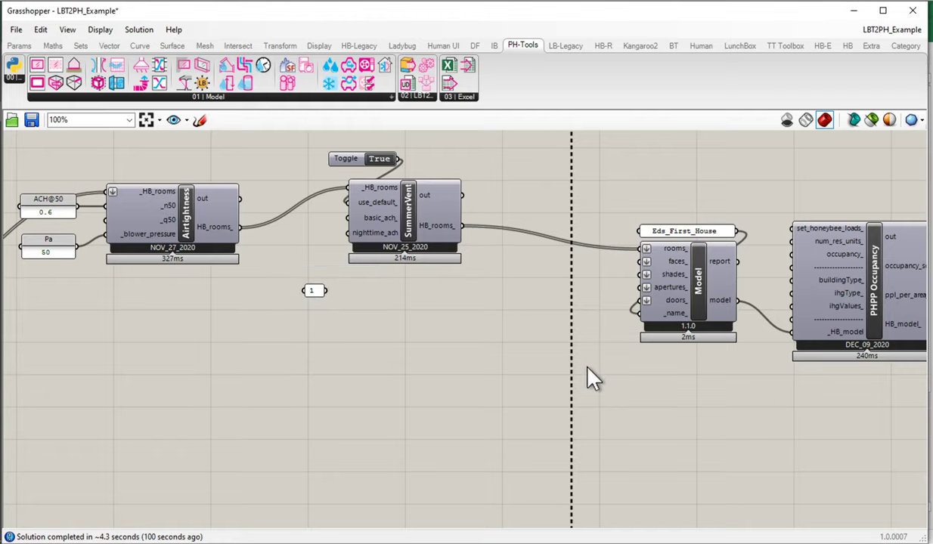
{"action": "left_click_drag", "start_coordinate": [326, 290], "coordinate": [348, 233]}
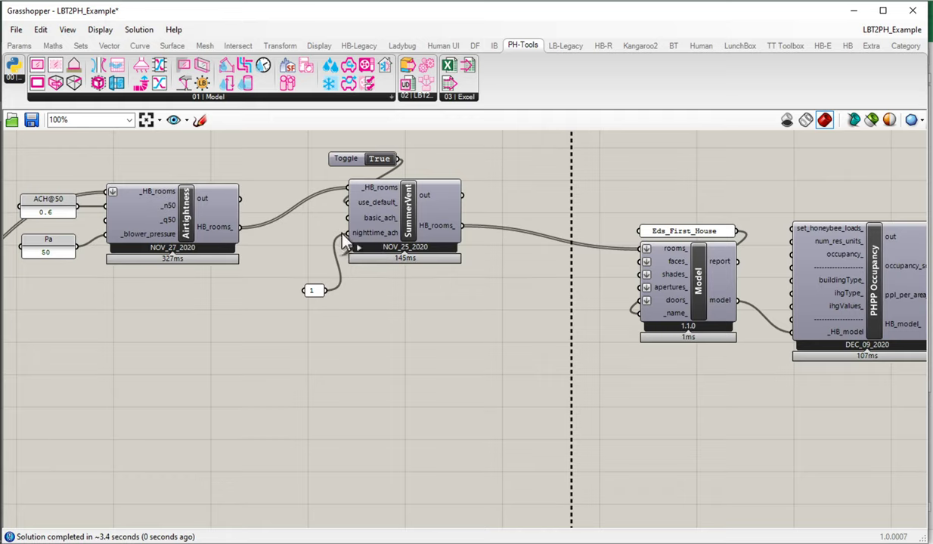
Switch to Excel and check the updated Night ventilation value and the cooling results on the SummVent sheet.
{"action": "mouse_move", "coordinate": [2, 87]}
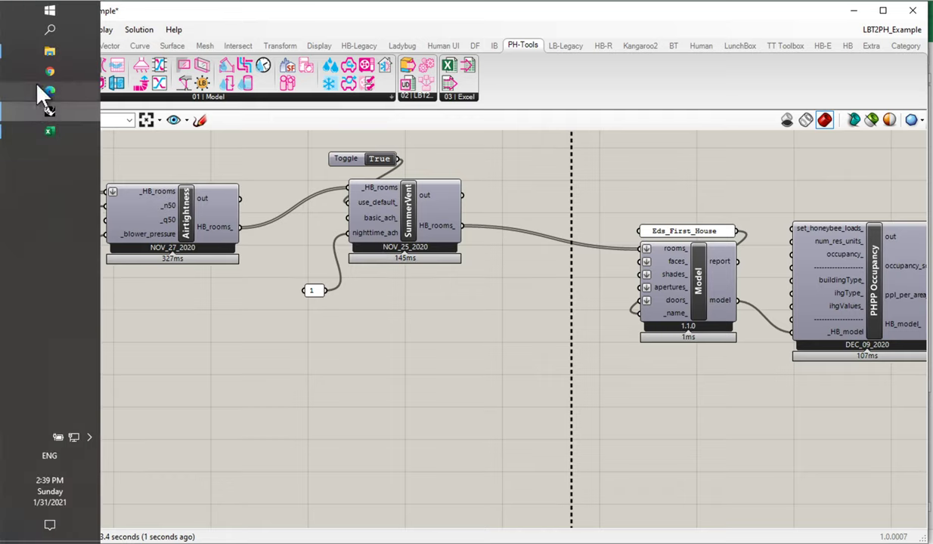
{"action": "left_click", "coordinate": [47, 130]}
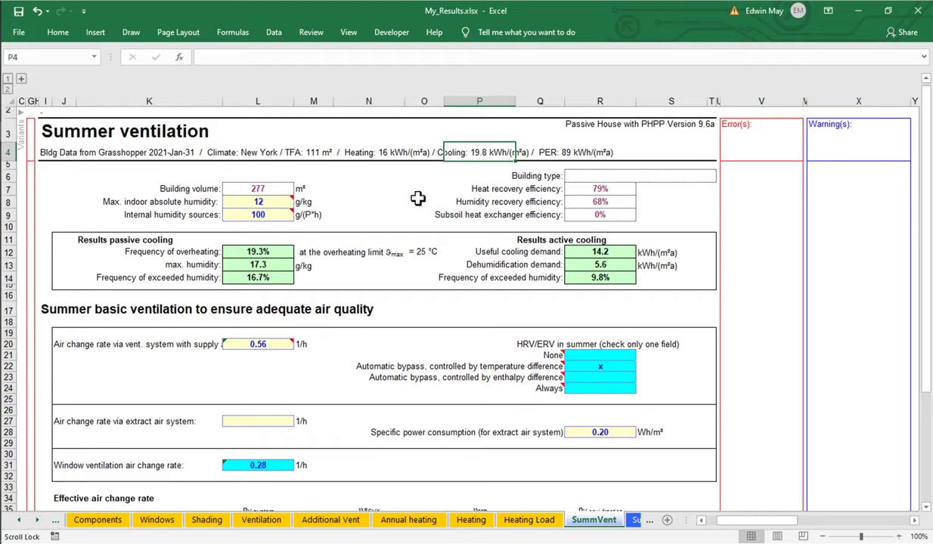
{"action": "scroll", "coordinate": [397, 198], "scroll_direction": "down", "scroll_amount": 10}
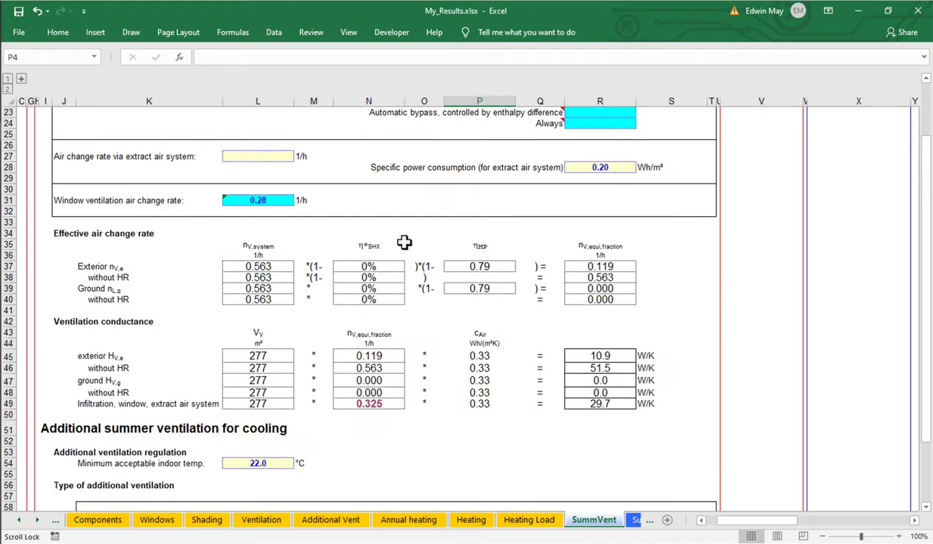
{"action": "left_click", "coordinate": [499, 423]}
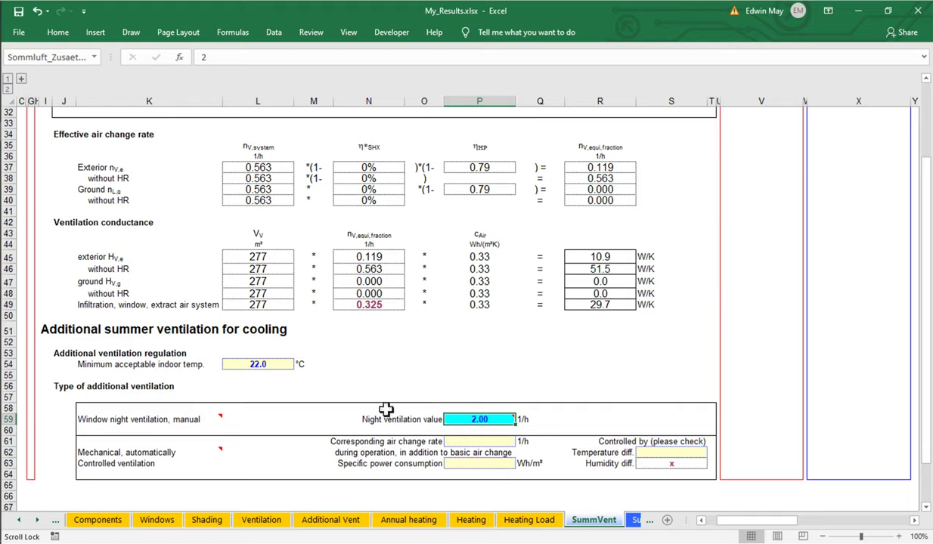
{"action": "scroll", "coordinate": [393, 410], "scroll_direction": "up", "scroll_amount": 6}
{"action": "scroll", "coordinate": [400, 408], "scroll_direction": "up", "scroll_amount": 4}
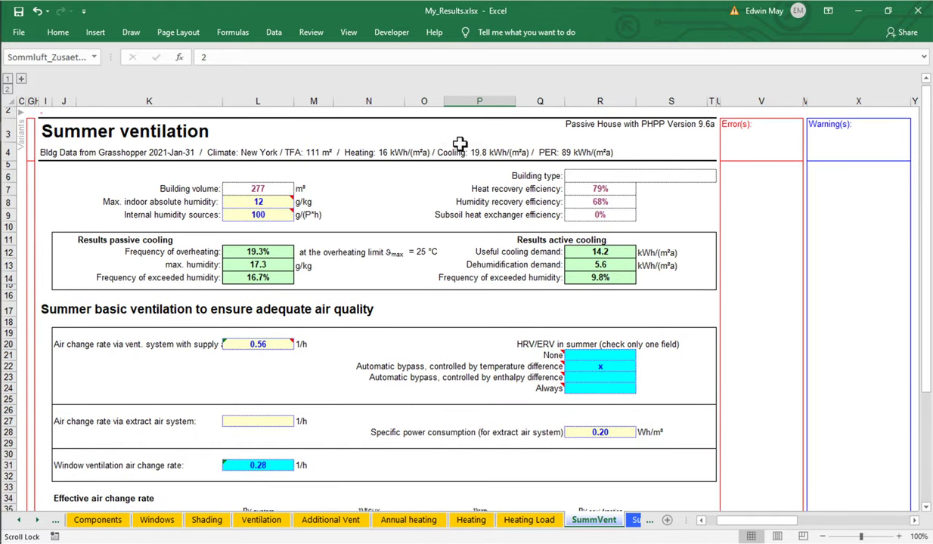
Switch to Grasshopper and tidy the layout by moving the nighttime value panel, SummerVent component and True toggle into line with the inputs.
{"action": "left_click", "coordinate": [484, 151]}
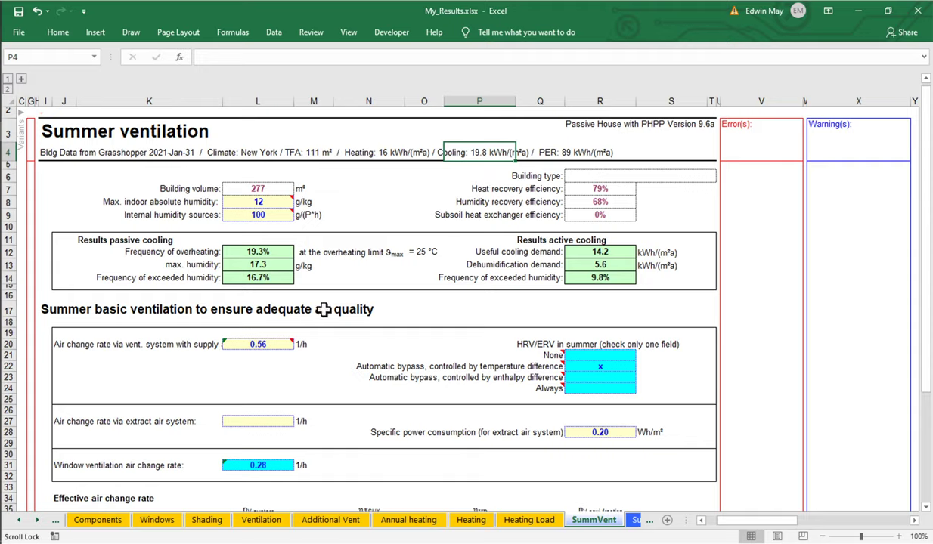
{"action": "mouse_move", "coordinate": [4, 82]}
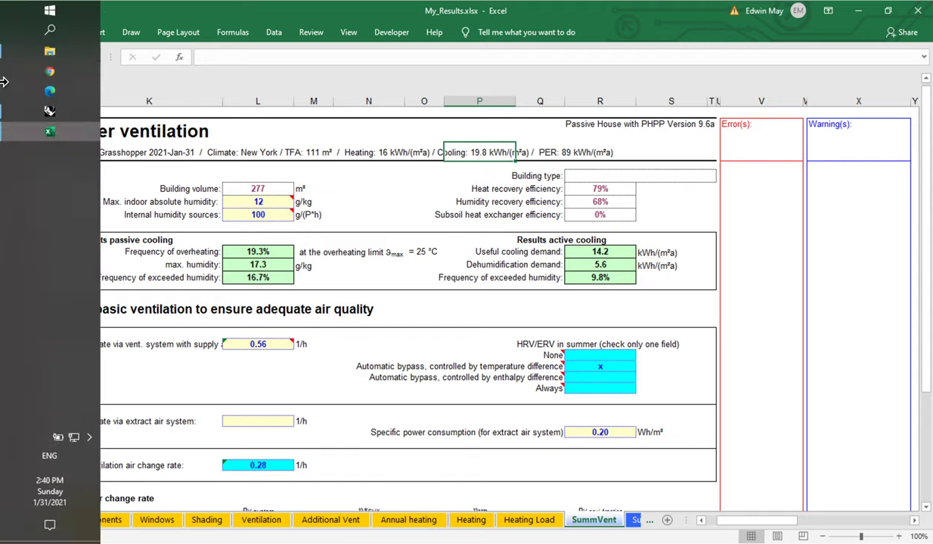
{"action": "left_click", "coordinate": [67, 106]}
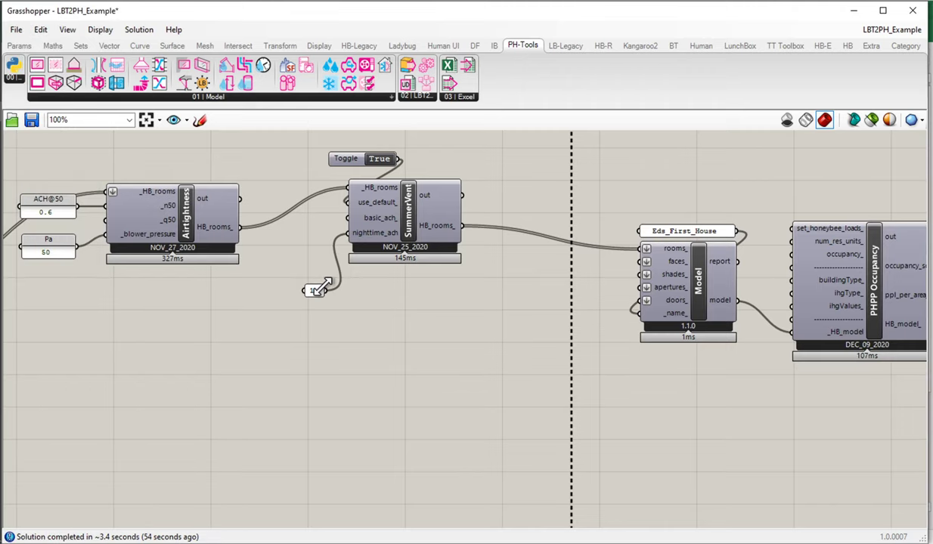
{"action": "left_click_drag", "start_coordinate": [318, 289], "coordinate": [319, 238]}
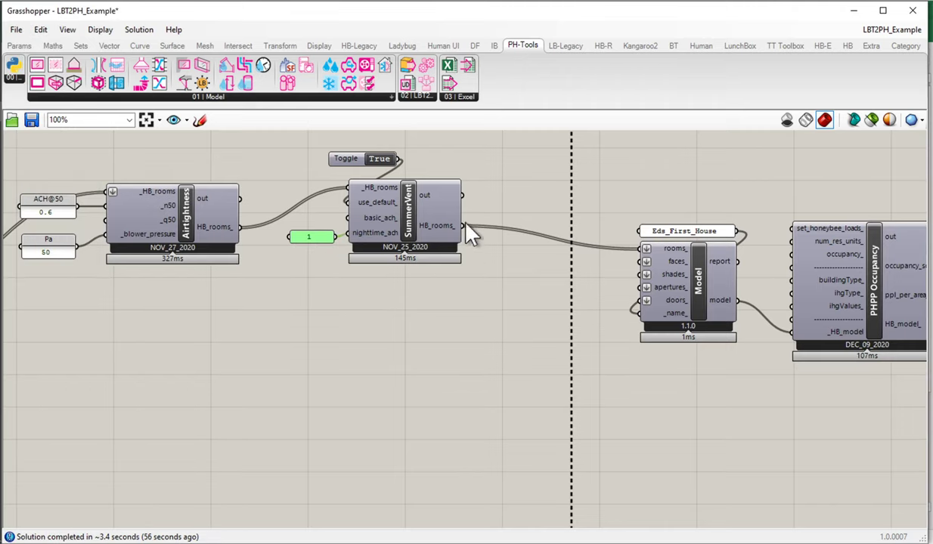
{"action": "right_click_drag", "start_coordinate": [400, 294], "coordinate": [462, 306]}
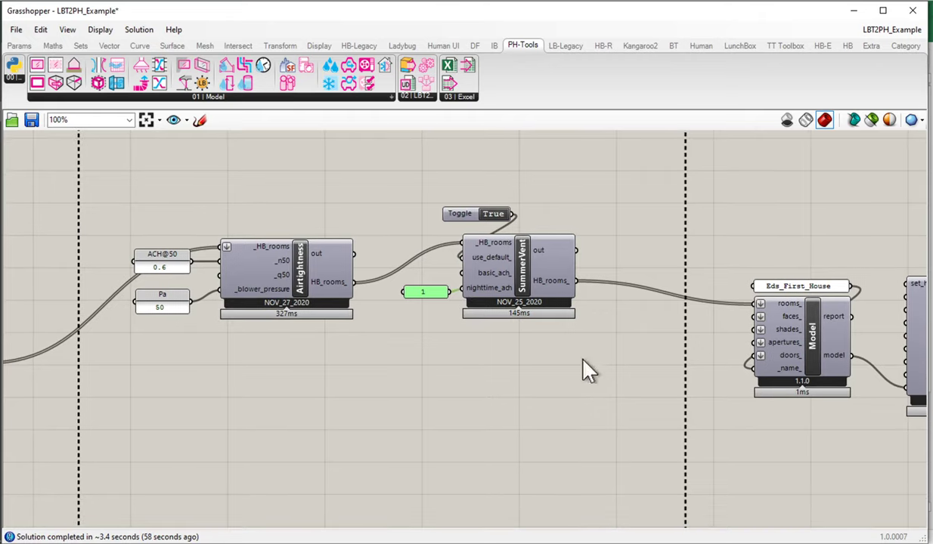
{"action": "left_click_drag", "start_coordinate": [580, 358], "coordinate": [409, 164]}
{"action": "left_click_drag", "start_coordinate": [516, 244], "coordinate": [547, 248]}
{"action": "left_click", "coordinate": [619, 175]}
{"action": "left_click_drag", "start_coordinate": [495, 212], "coordinate": [444, 261]}
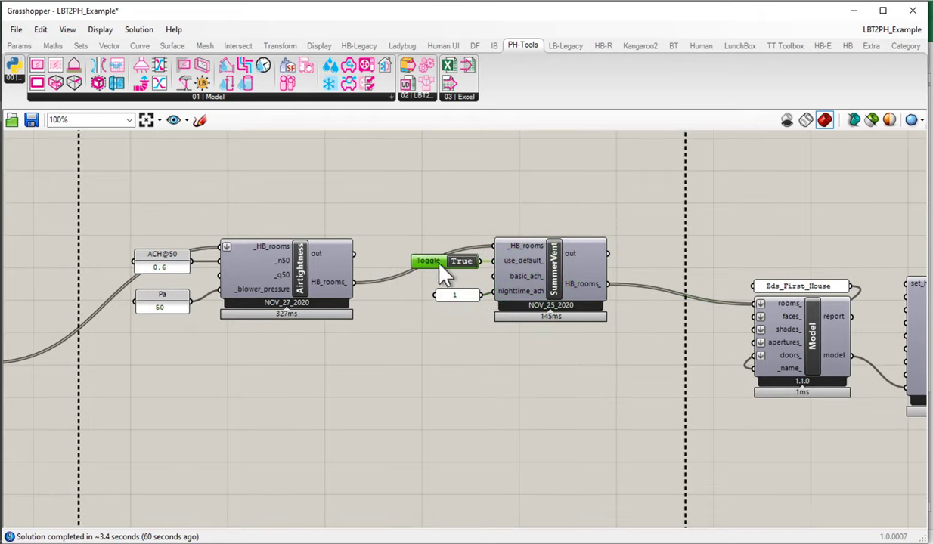
{"action": "left_click_drag", "start_coordinate": [453, 293], "coordinate": [446, 290]}
{"action": "scroll", "coordinate": [451, 337], "scroll_direction": "down", "scroll_amount": 5}
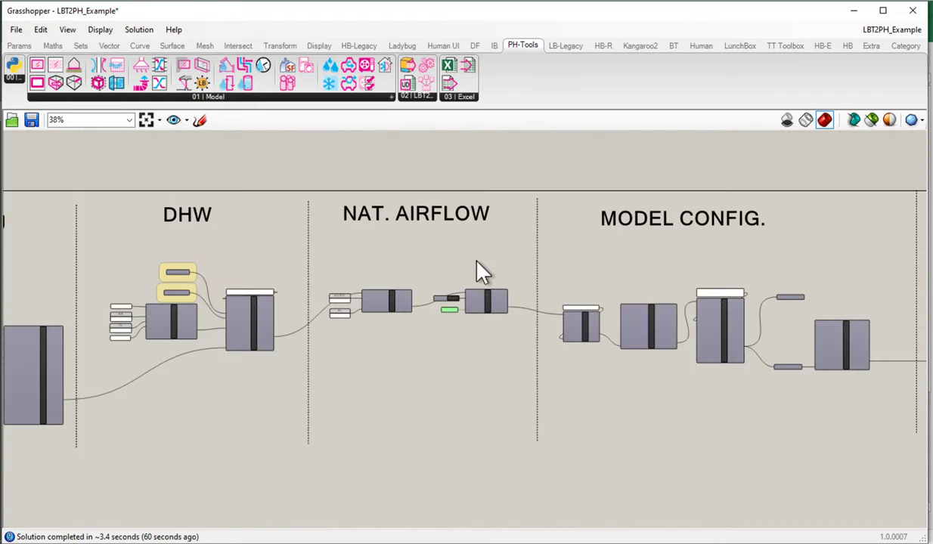
{"action": "scroll", "coordinate": [481, 272], "scroll_direction": "up", "scroll_amount": 2}
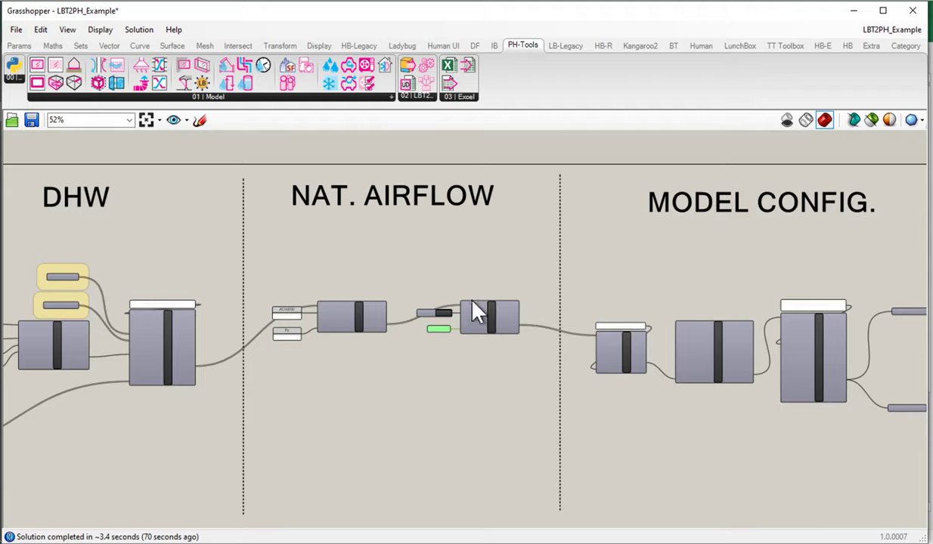
Switch to Excel and open the Verification sheet of the PHPP workbook.
{"action": "mouse_move", "coordinate": [6, 104]}
{"action": "left_click", "coordinate": [51, 135]}
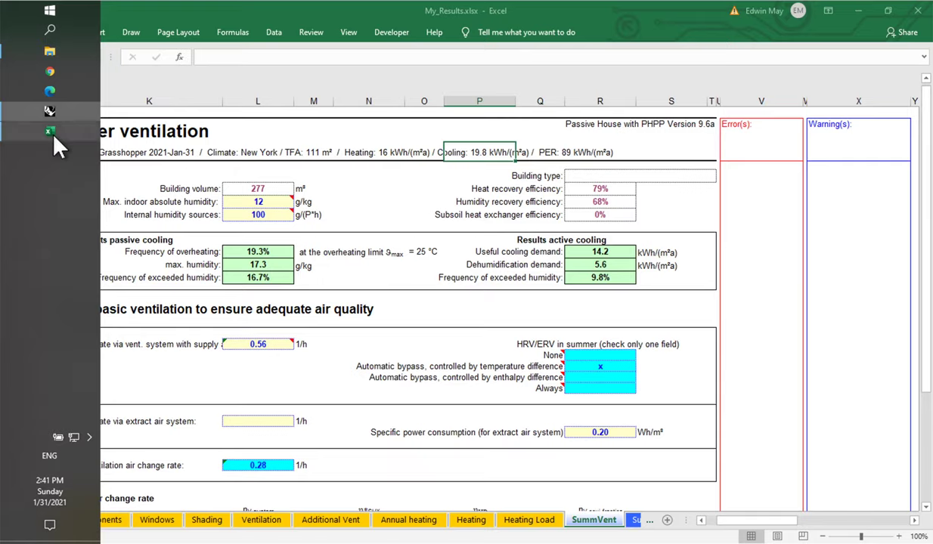
{"action": "left_click", "coordinate": [174, 483]}
{"action": "left_click", "coordinate": [21, 520]}
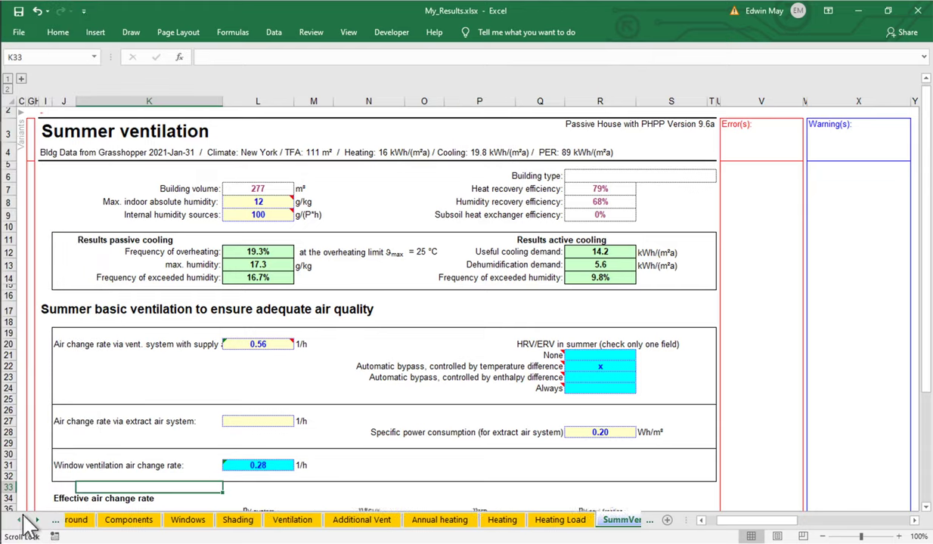
{"action": "left_click", "coordinate": [21, 520]}
{"action": "left_click", "coordinate": [21, 520]}
{"action": "left_click", "coordinate": [22, 520]}
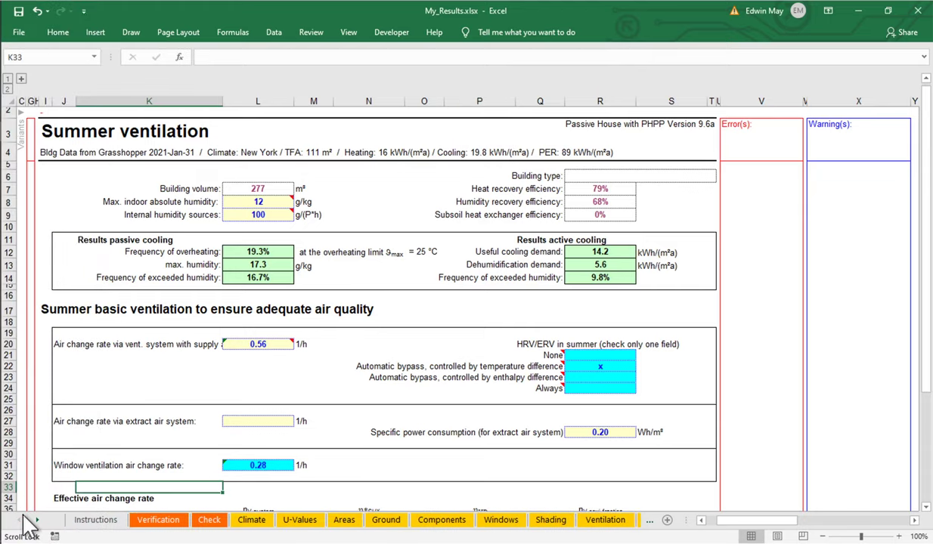
{"action": "left_click", "coordinate": [158, 520]}
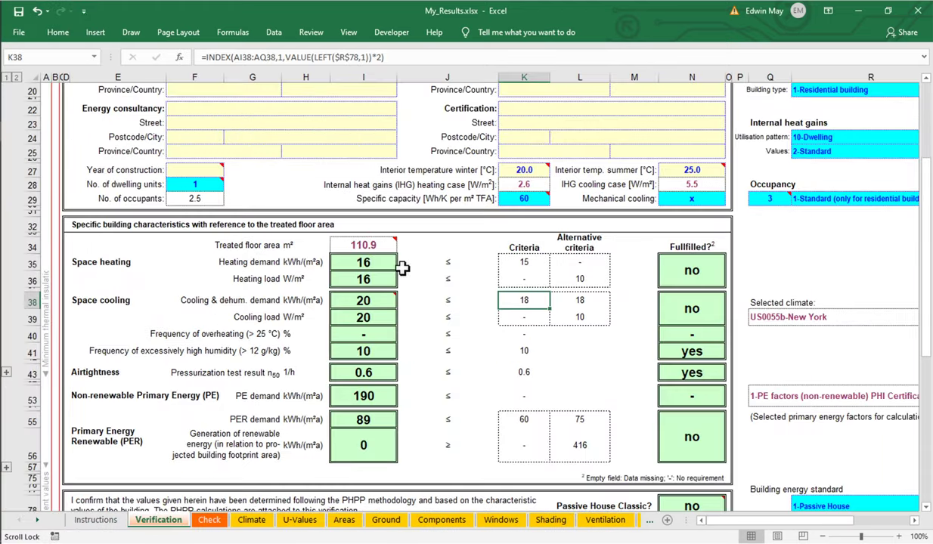
Compare the heating, cooling and PER demands on the Verification sheet with their Passive House criteria.
{"action": "left_click", "coordinate": [378, 261]}
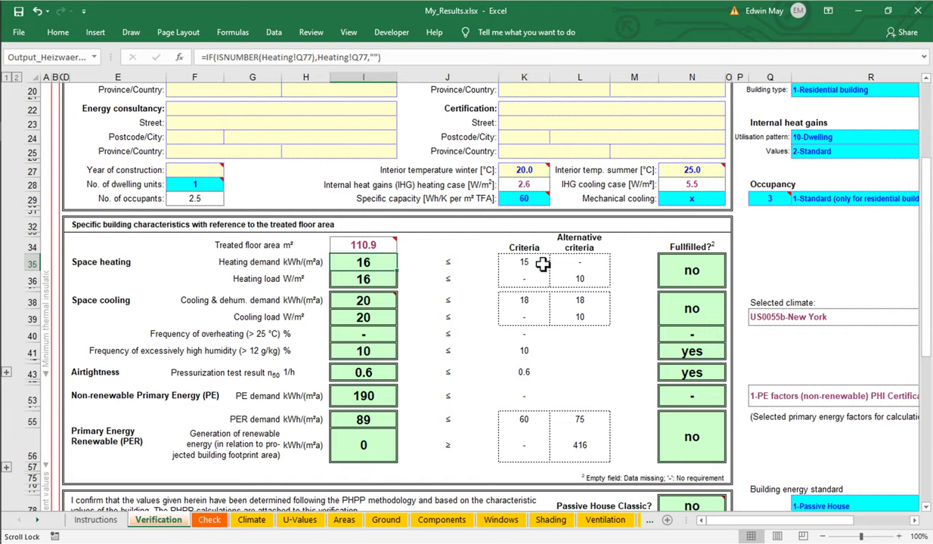
{"action": "left_click", "coordinate": [363, 299]}
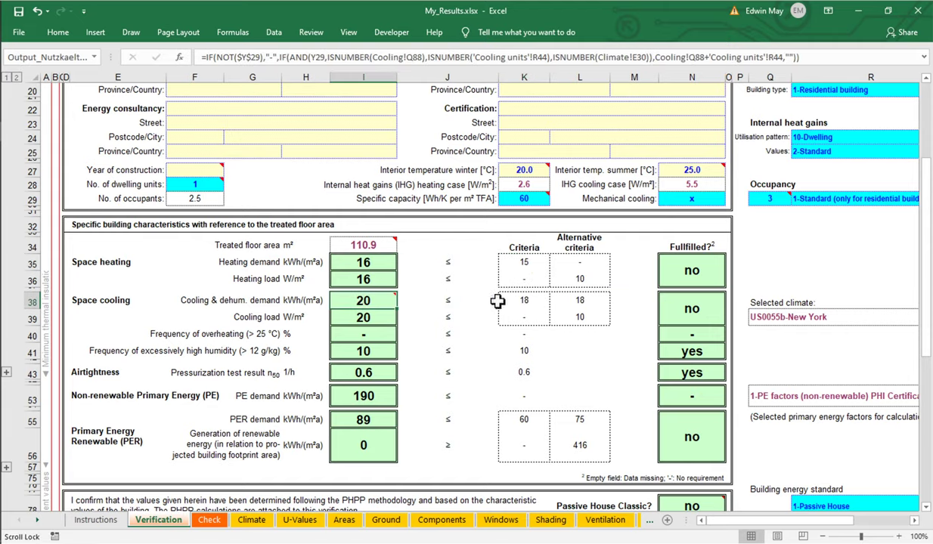
{"action": "left_click", "coordinate": [529, 302]}
{"action": "left_click", "coordinate": [350, 400]}
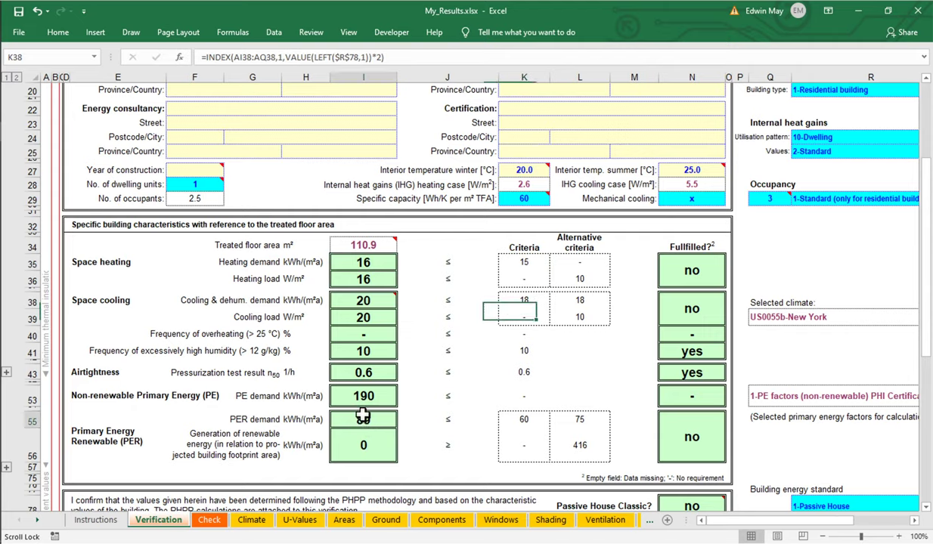
{"action": "key", "text": "Down"}
{"action": "left_click", "coordinate": [528, 417]}
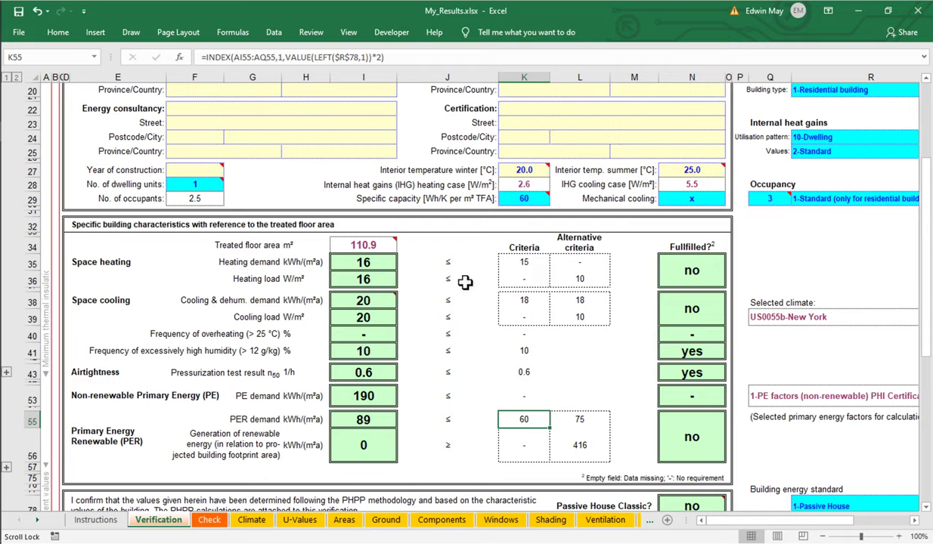
{"action": "left_click", "coordinate": [356, 261]}
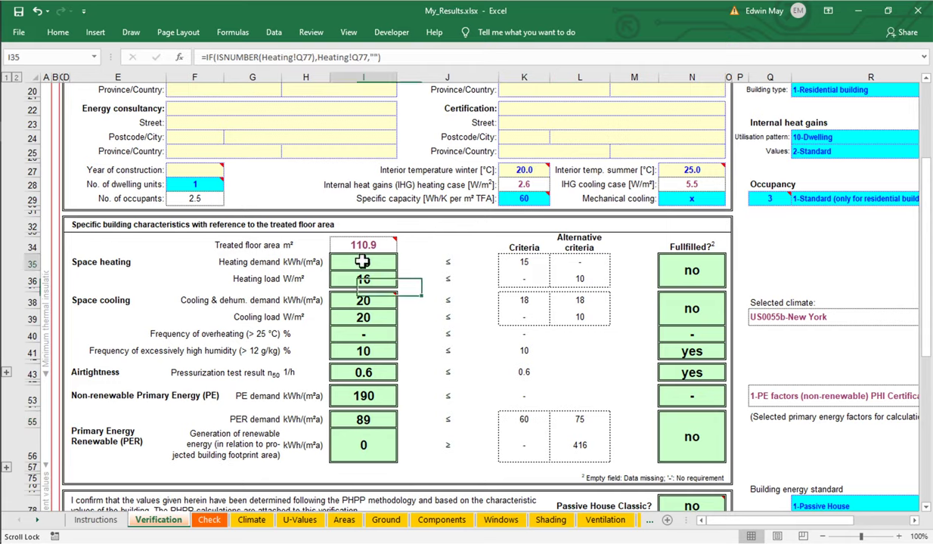
{"action": "left_click", "coordinate": [369, 299]}
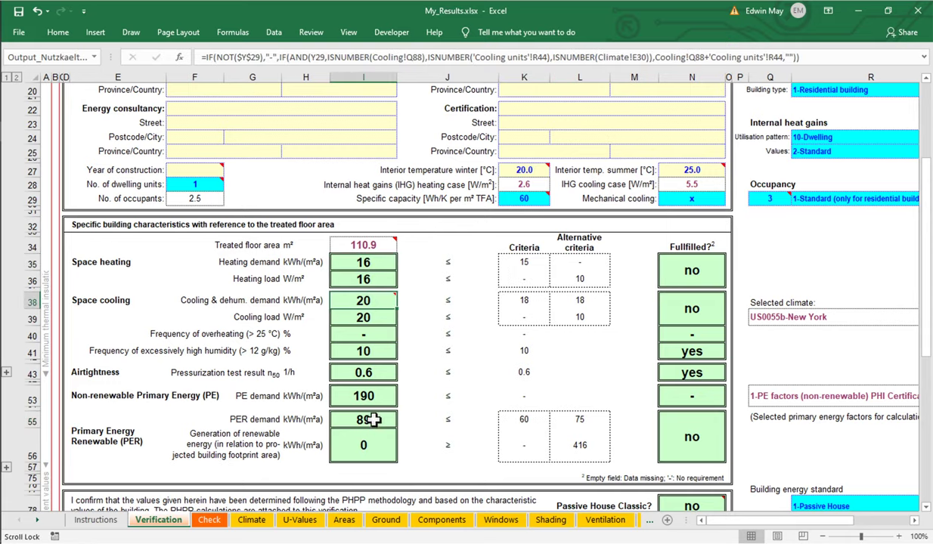
Open the Heating sheet at 70% zoom and examine the losses and gains in its monthly energy balance chart.
{"action": "left_click", "coordinate": [35, 520]}
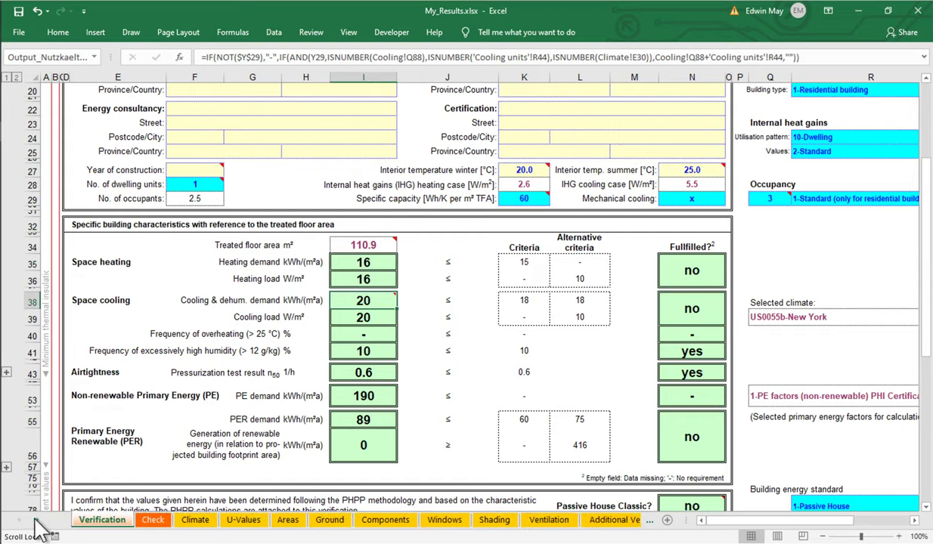
{"action": "left_click", "coordinate": [35, 520]}
{"action": "left_click", "coordinate": [35, 520]}
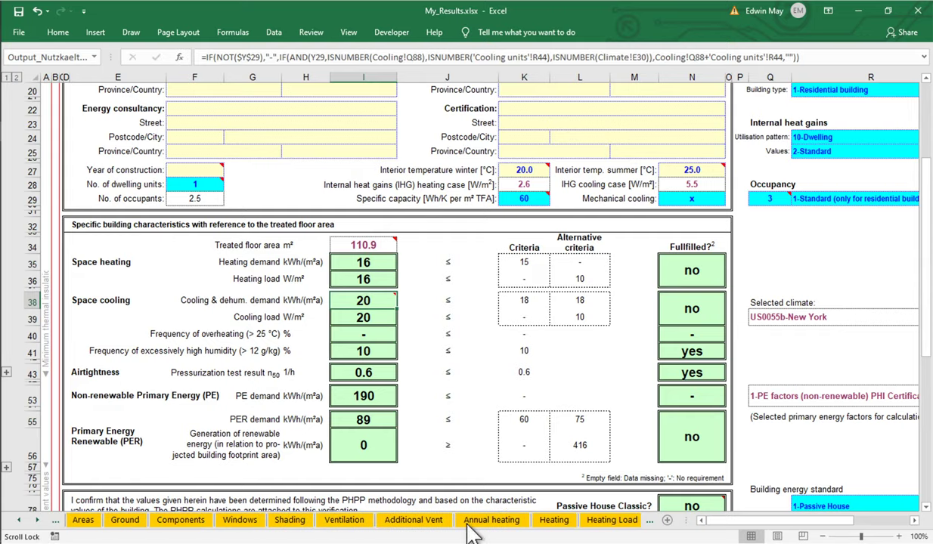
{"action": "left_click", "coordinate": [556, 521]}
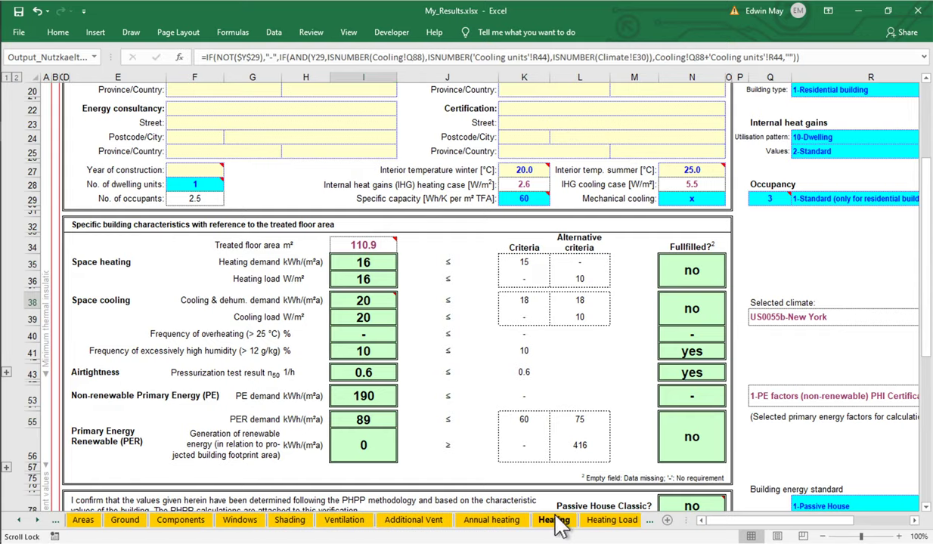
{"action": "scroll", "coordinate": [320, 393], "scroll_direction": "up", "scroll_amount": 2}
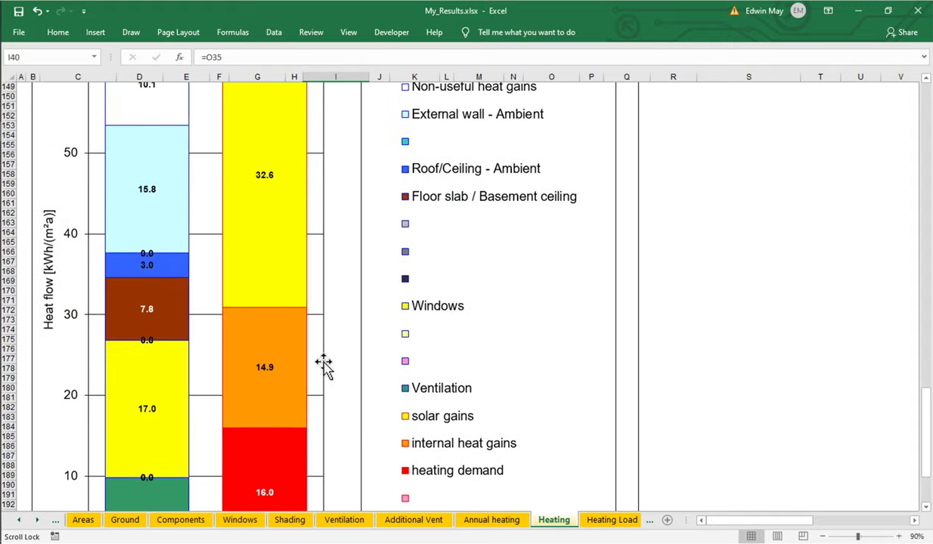
{"action": "left_click", "coordinate": [823, 536]}
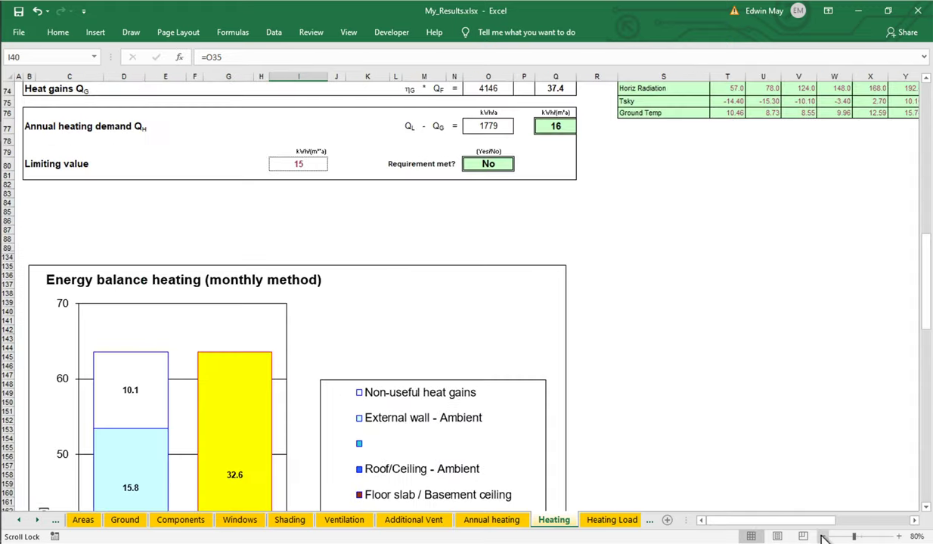
{"action": "left_click", "coordinate": [823, 536]}
{"action": "scroll", "coordinate": [567, 283], "scroll_direction": "down", "scroll_amount": 20}
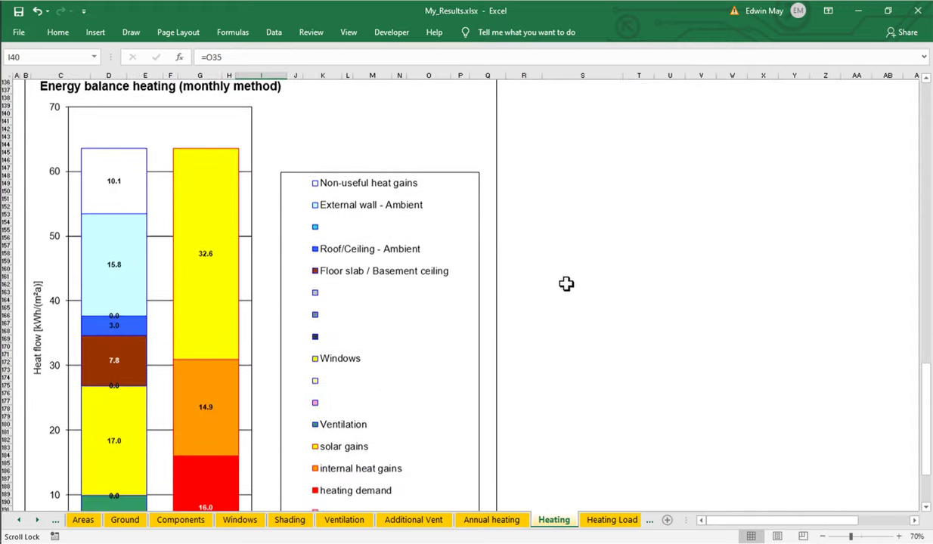
{"action": "scroll", "coordinate": [566, 281], "scroll_direction": "down", "scroll_amount": 1}
{"action": "scroll", "coordinate": [566, 281], "scroll_direction": "up", "scroll_amount": 1}
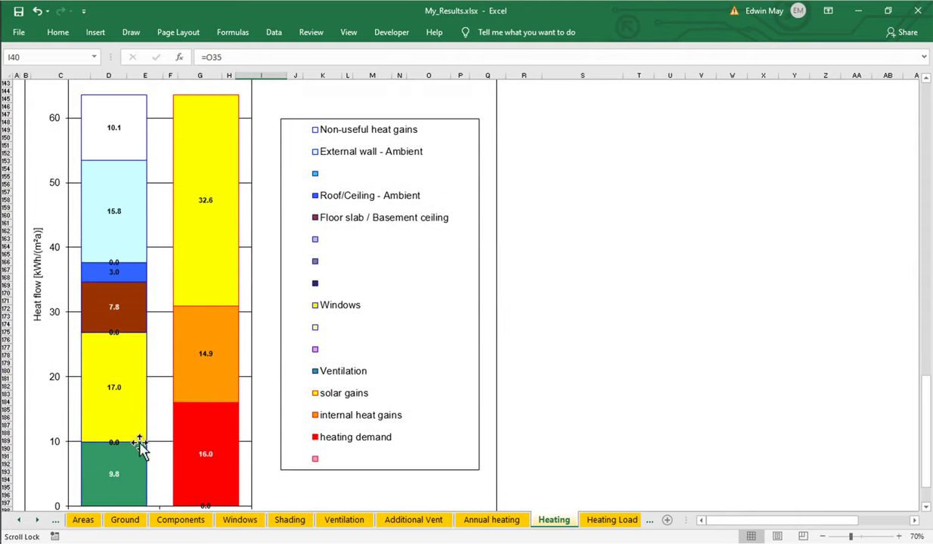
{"action": "mouse_move", "coordinate": [133, 474]}
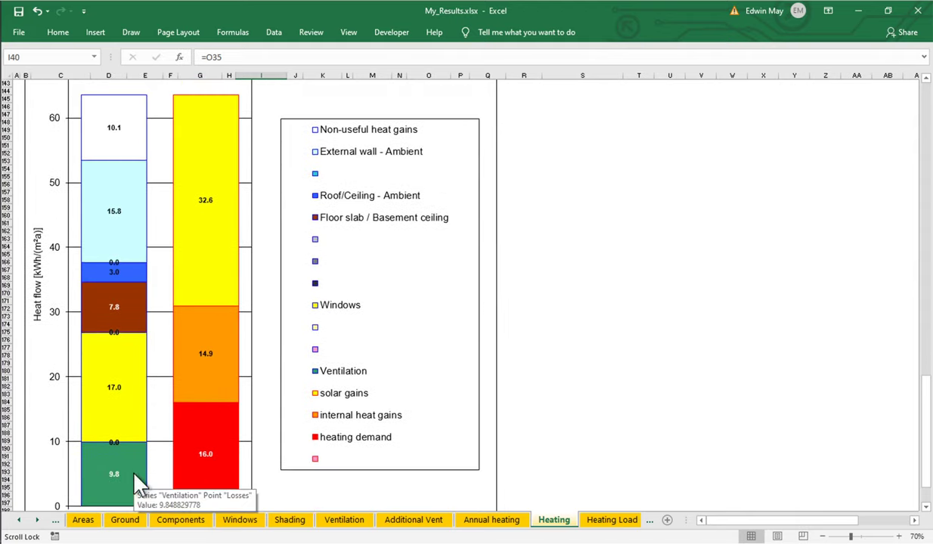
{"action": "mouse_move", "coordinate": [140, 402]}
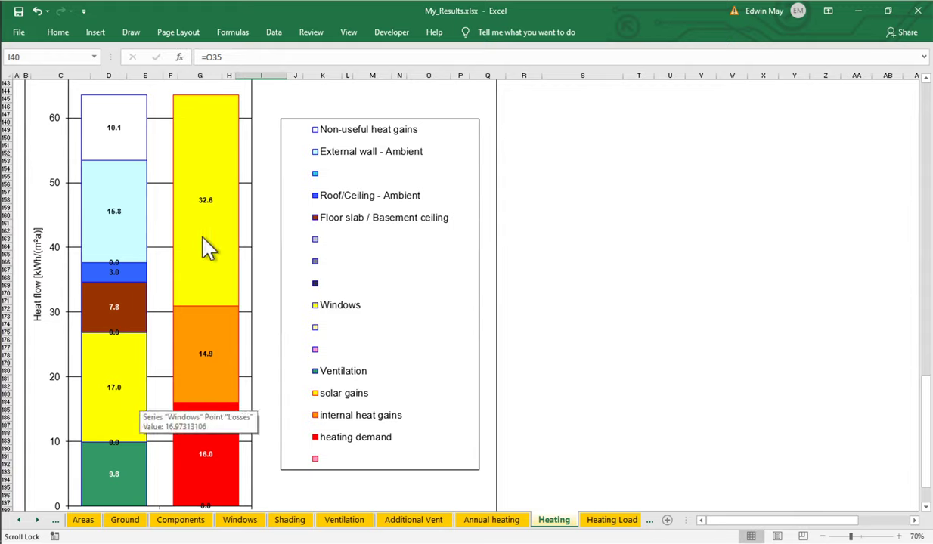
{"action": "mouse_move", "coordinate": [222, 234]}
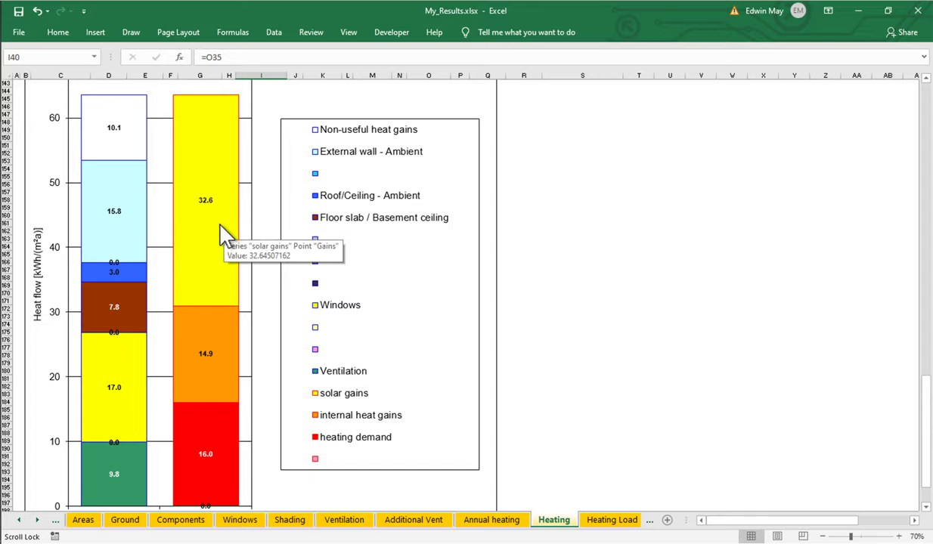
Examine the heat losses and heat loads in the Cooling sheet's energy balance chart at 70% zoom, and return to the Heating chart.
{"action": "left_click", "coordinate": [38, 520]}
{"action": "left_click", "coordinate": [37, 520]}
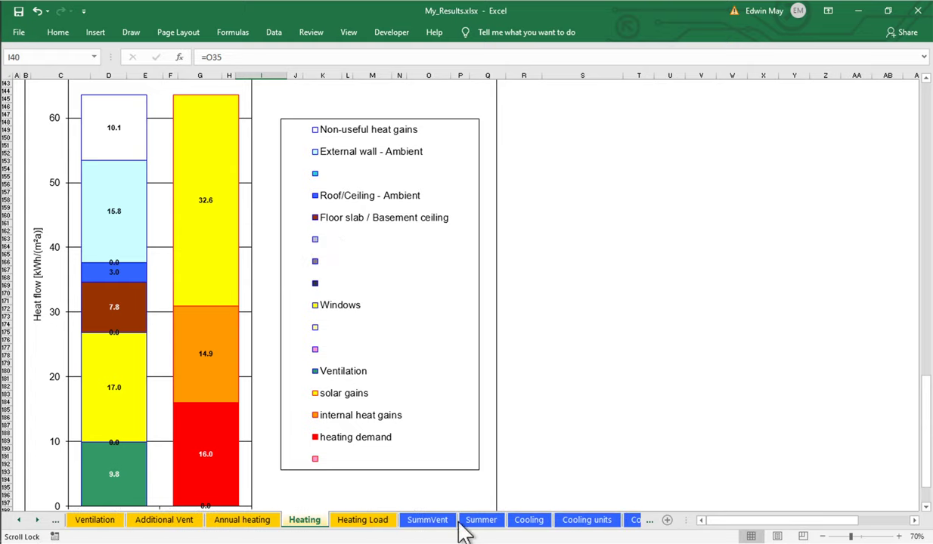
{"action": "left_click", "coordinate": [523, 521]}
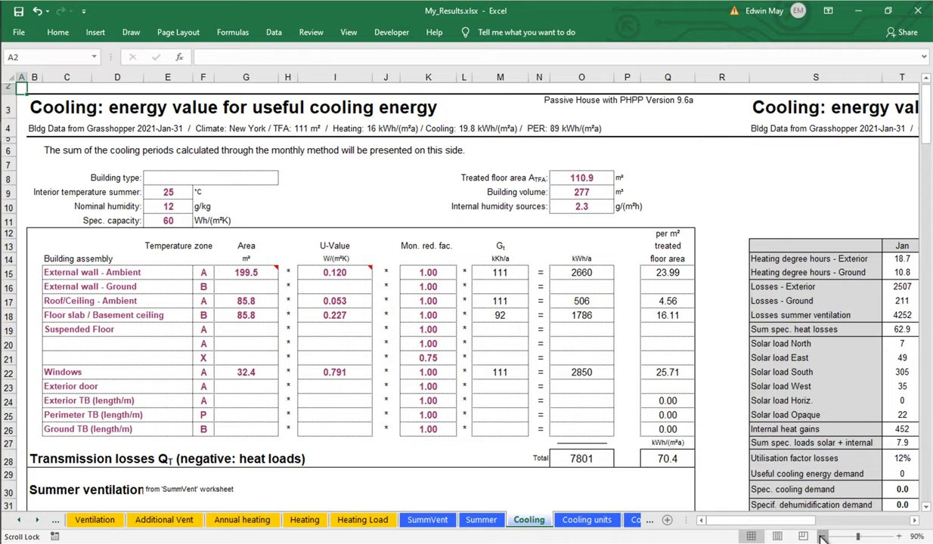
{"action": "left_click", "coordinate": [820, 537]}
{"action": "left_click", "coordinate": [819, 537]}
{"action": "scroll", "coordinate": [302, 295], "scroll_direction": "down", "scroll_amount": 1, "text": "ctrl"}
{"action": "scroll", "coordinate": [303, 295], "scroll_direction": "down", "scroll_amount": 20}
{"action": "scroll", "coordinate": [295, 292], "scroll_direction": "down", "scroll_amount": 20}
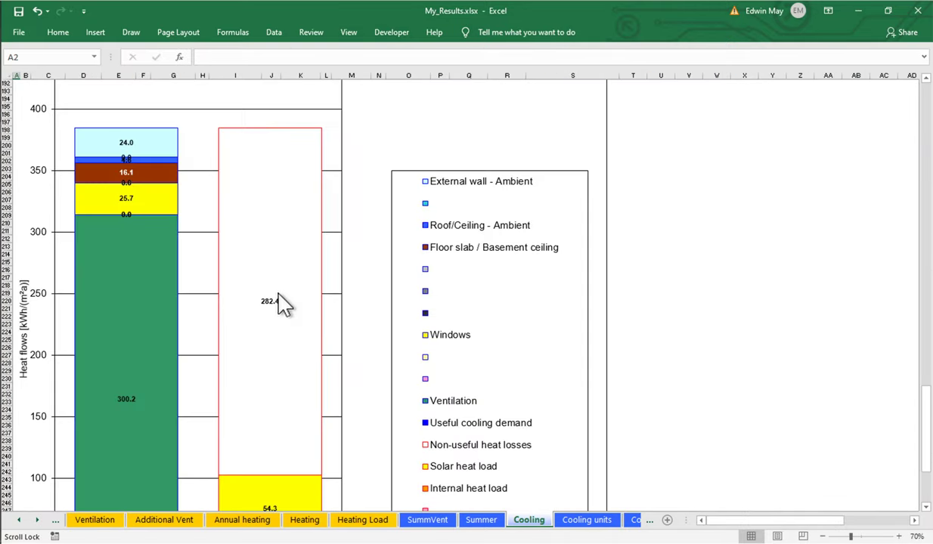
{"action": "scroll", "coordinate": [284, 302], "scroll_direction": "down", "scroll_amount": 3}
{"action": "scroll", "coordinate": [276, 294], "scroll_direction": "down", "scroll_amount": 3}
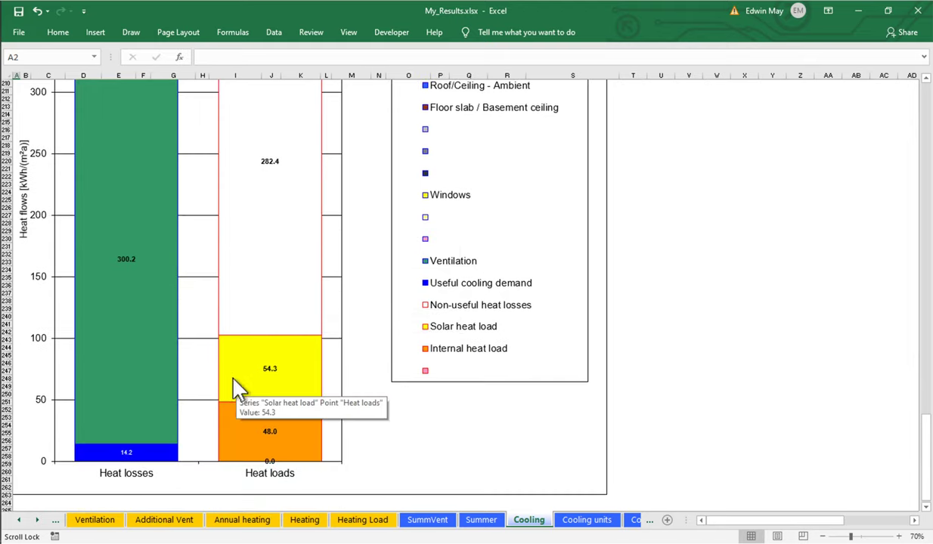
{"action": "scroll", "coordinate": [145, 201], "scroll_direction": "up", "scroll_amount": 1}
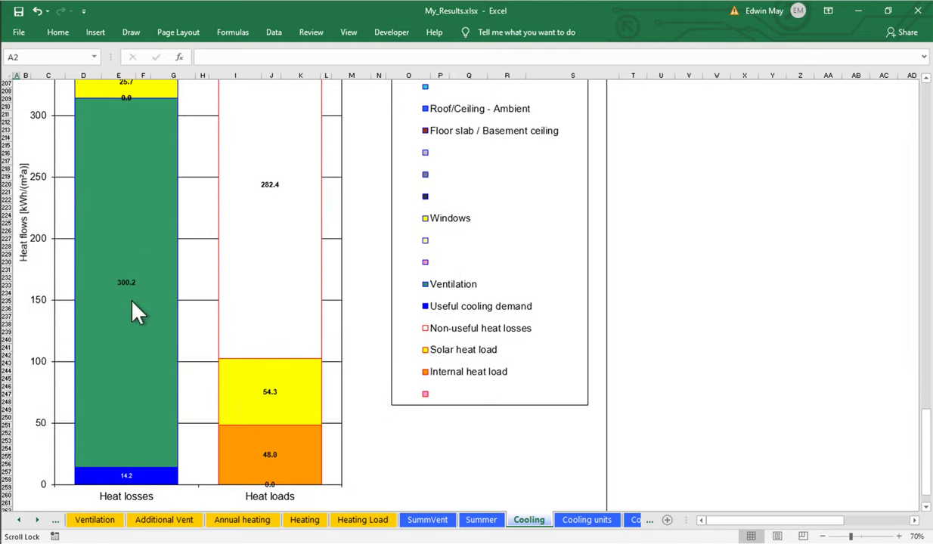
{"action": "scroll", "coordinate": [130, 311], "scroll_direction": "down", "scroll_amount": 2}
{"action": "mouse_move", "coordinate": [252, 368]}
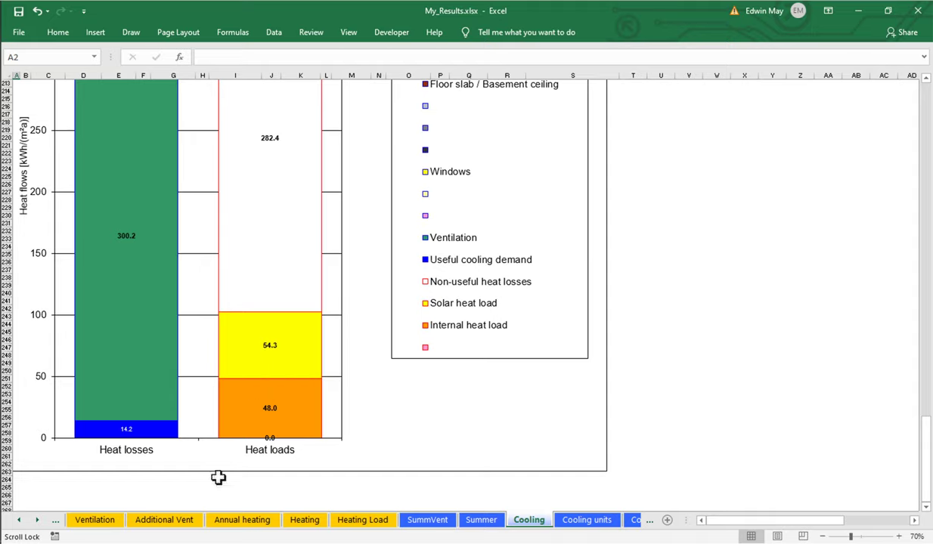
{"action": "left_click", "coordinate": [318, 522]}
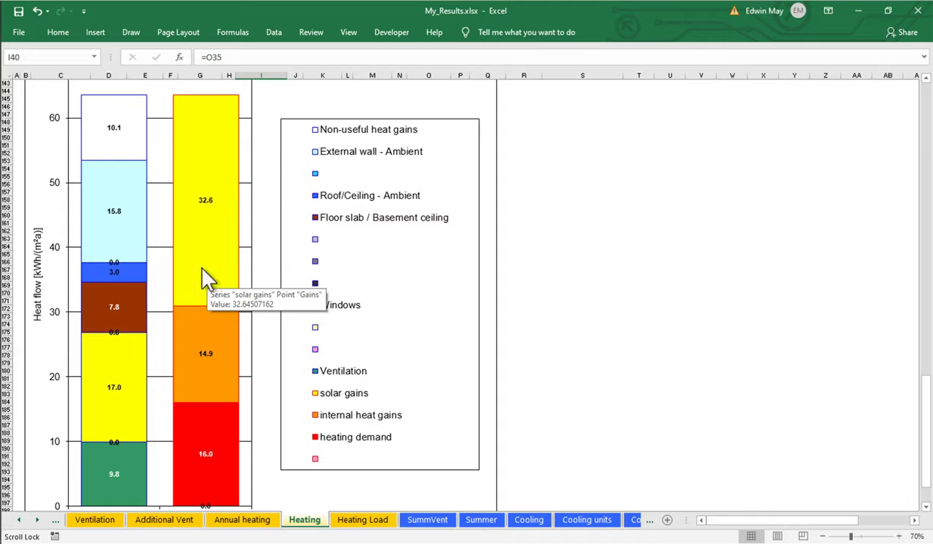
Examine the Heating sheet's available solar heat gains section, highlighting the g-values and reduction factors for the north, east, south and west orientations.
{"action": "scroll", "coordinate": [201, 272], "scroll_direction": "up", "scroll_amount": 20}
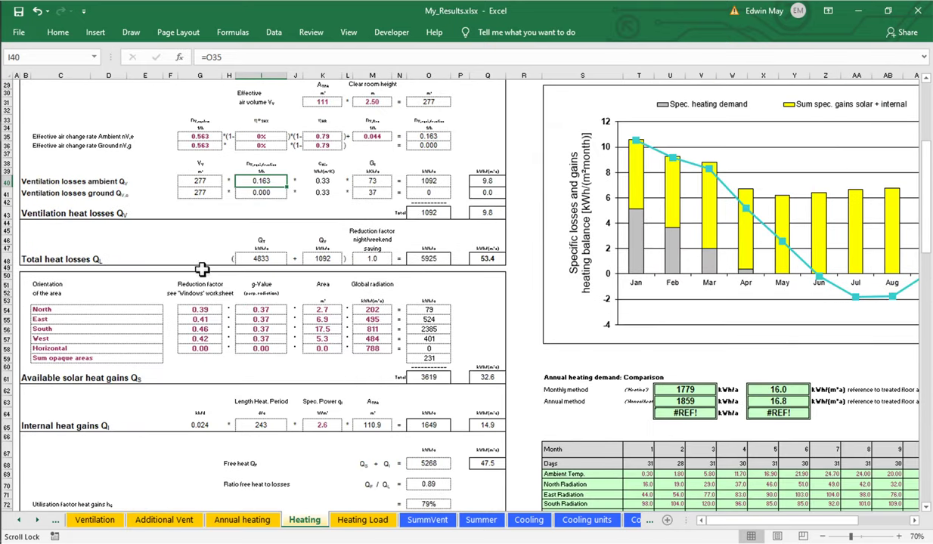
{"action": "left_click_drag", "start_coordinate": [31, 274], "coordinate": [483, 378]}
{"action": "scroll", "coordinate": [864, 511], "scroll_direction": "up", "scroll_amount": 3, "text": "ctrl"}
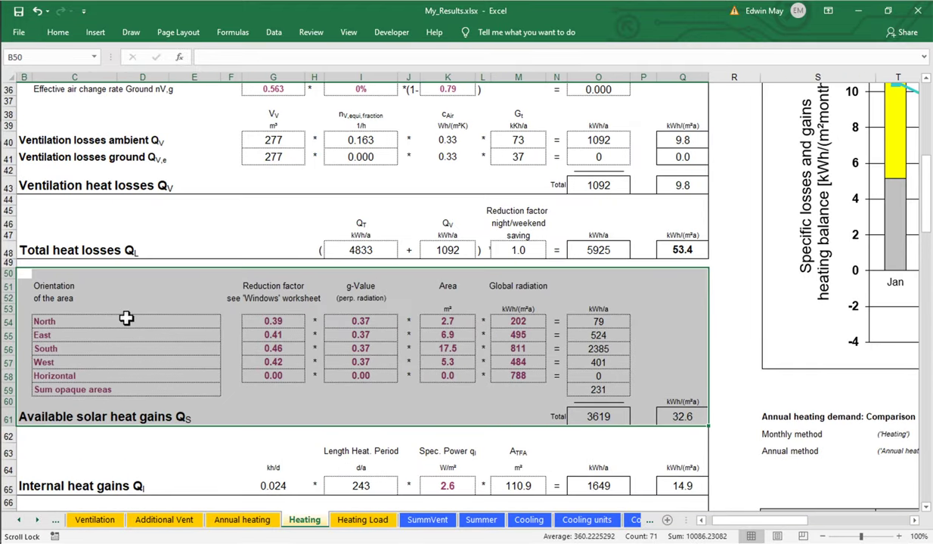
{"action": "left_click_drag", "start_coordinate": [375, 323], "coordinate": [374, 369]}
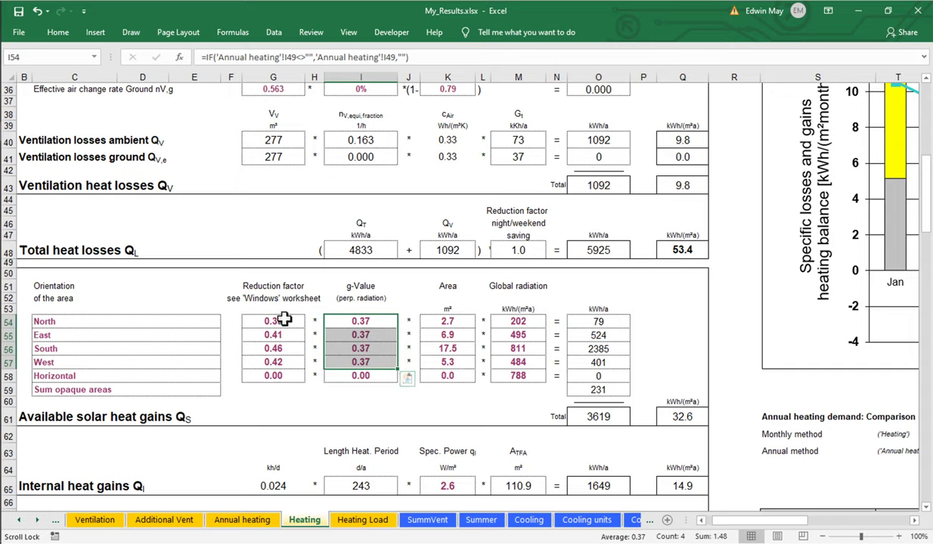
{"action": "left_click_drag", "start_coordinate": [275, 320], "coordinate": [284, 375]}
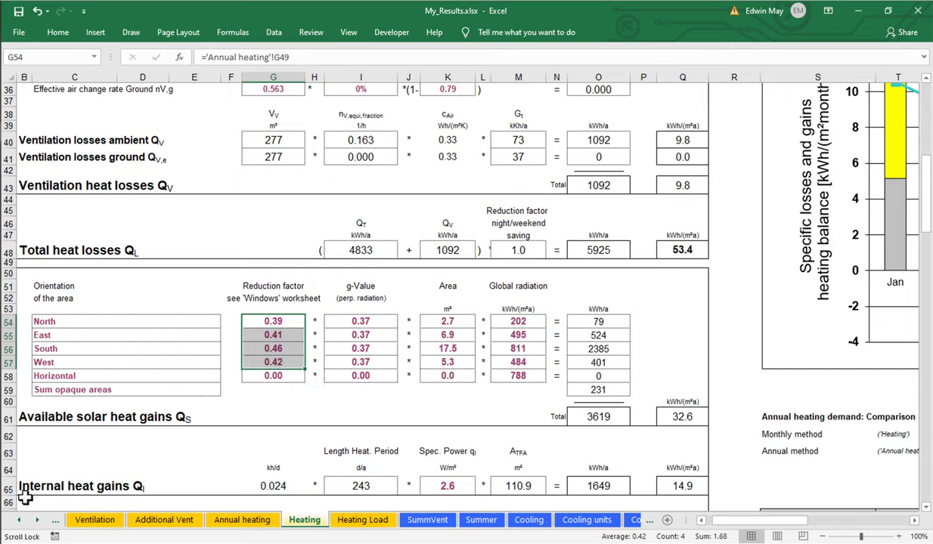
Open the Shading sheet and highlight the additional winter and summer shading reduction factors for the windows in rows 17 to 30.
{"action": "left_click", "coordinate": [20, 521]}
{"action": "left_click", "coordinate": [20, 521]}
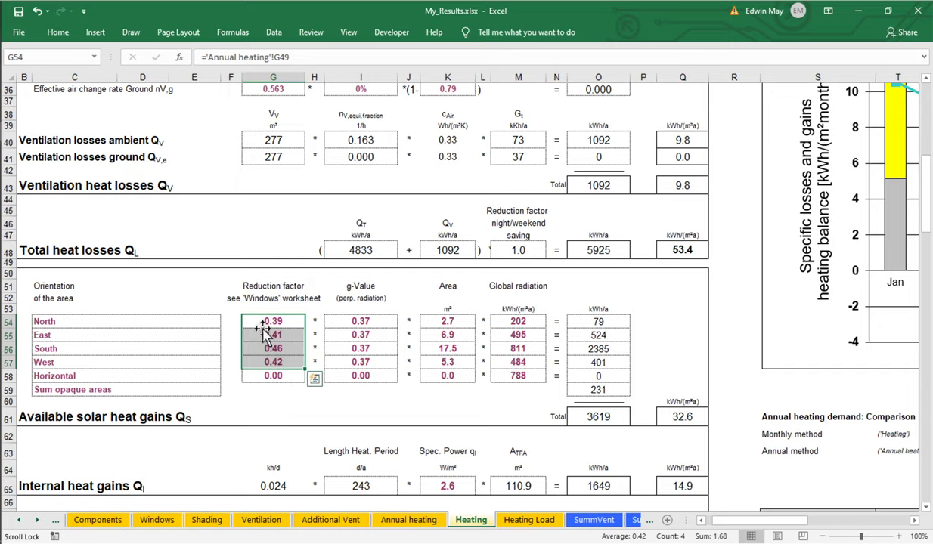
{"action": "left_click", "coordinate": [202, 522]}
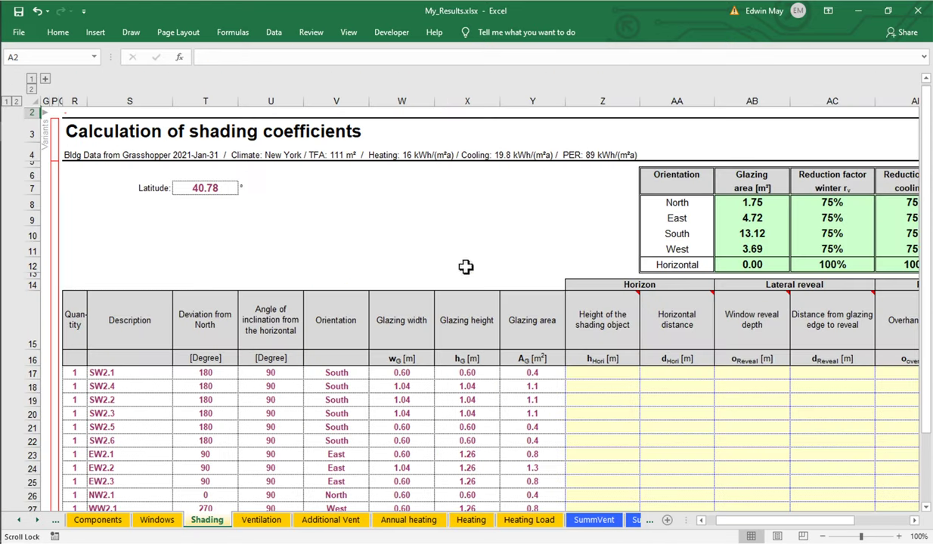
{"action": "scroll", "coordinate": [628, 417], "scroll_direction": "down", "scroll_amount": 2}
{"action": "mouse_move", "coordinate": [771, 522]}
{"action": "left_mouse_down"}
{"action": "mouse_move", "coordinate": [802, 520]}
{"action": "mouse_move", "coordinate": [787, 521]}
{"action": "left_mouse_up"}
{"action": "left_click_drag", "start_coordinate": [547, 288], "coordinate": [627, 461]}
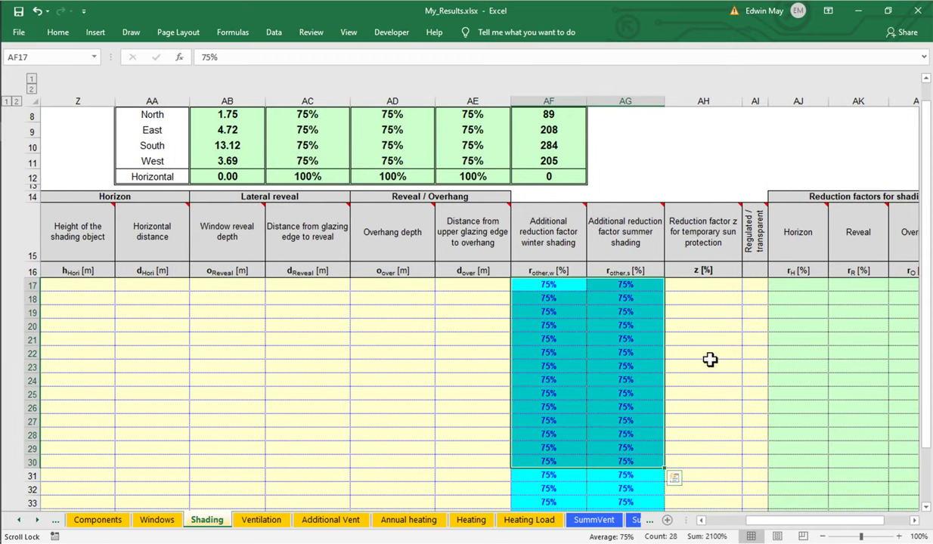